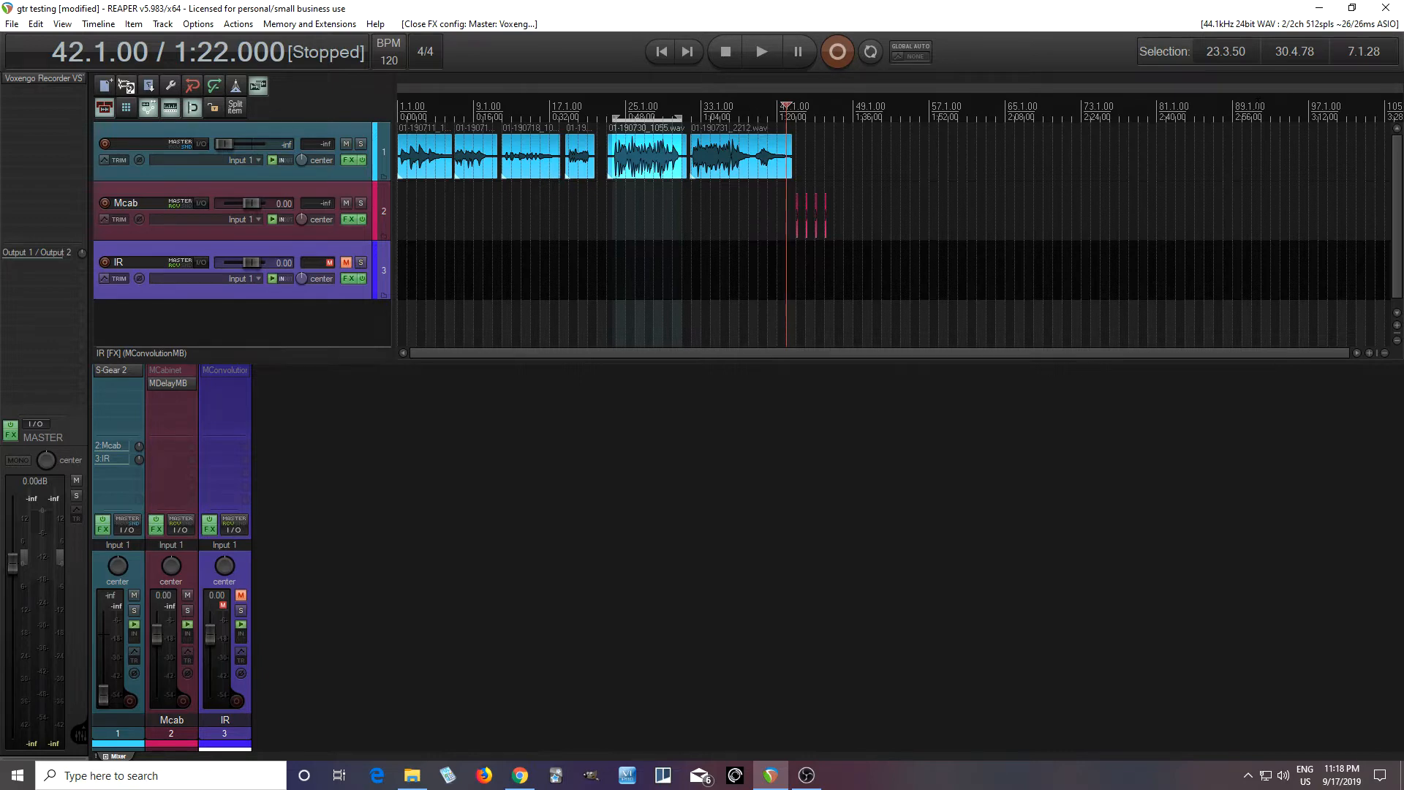
Step: Open the MDelayMB effect on the Mcab track and place the edit cursor at 42.4.00, just before the four red items
left_click(172, 385)
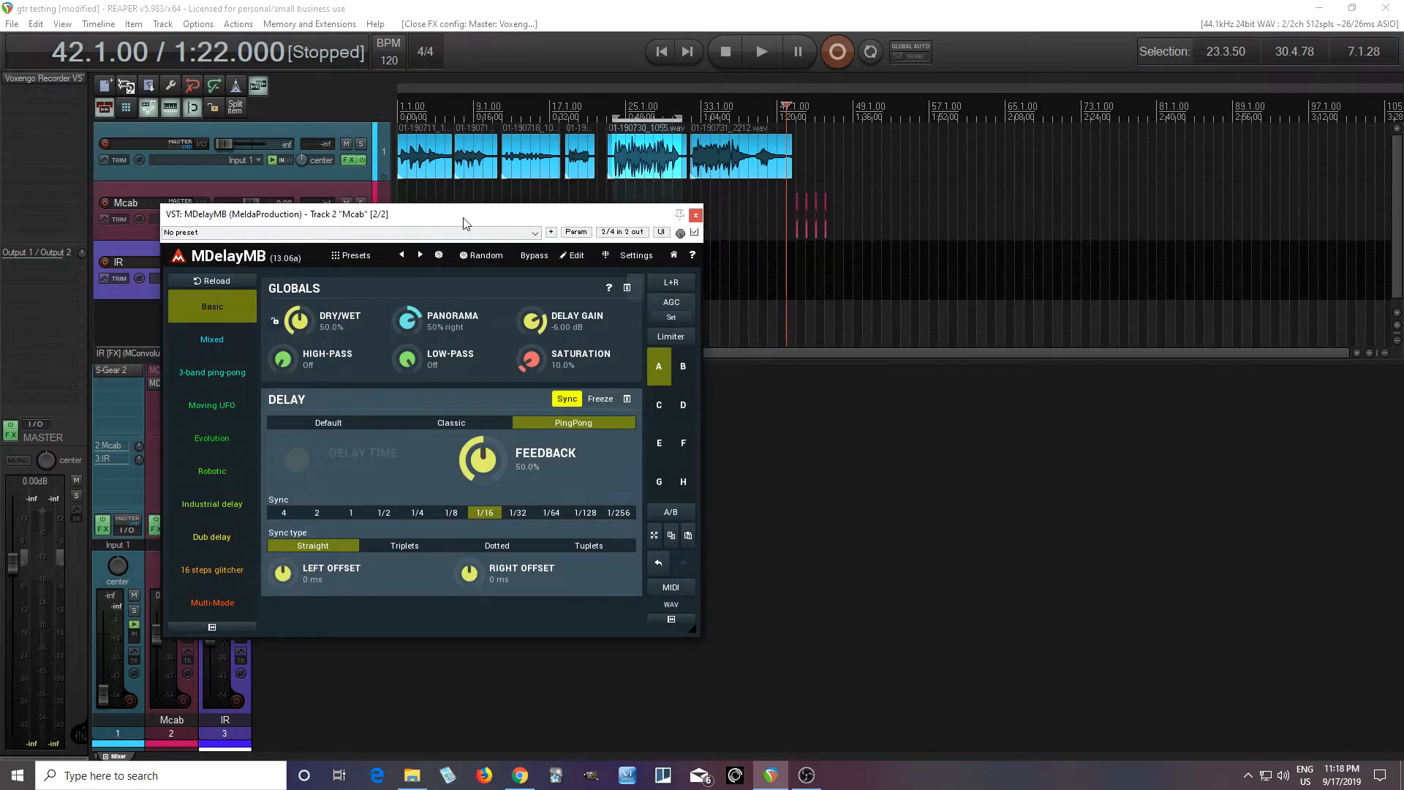
left_click_drag(464, 222, 525, 182)
scroll(726, 293, "up", 3)
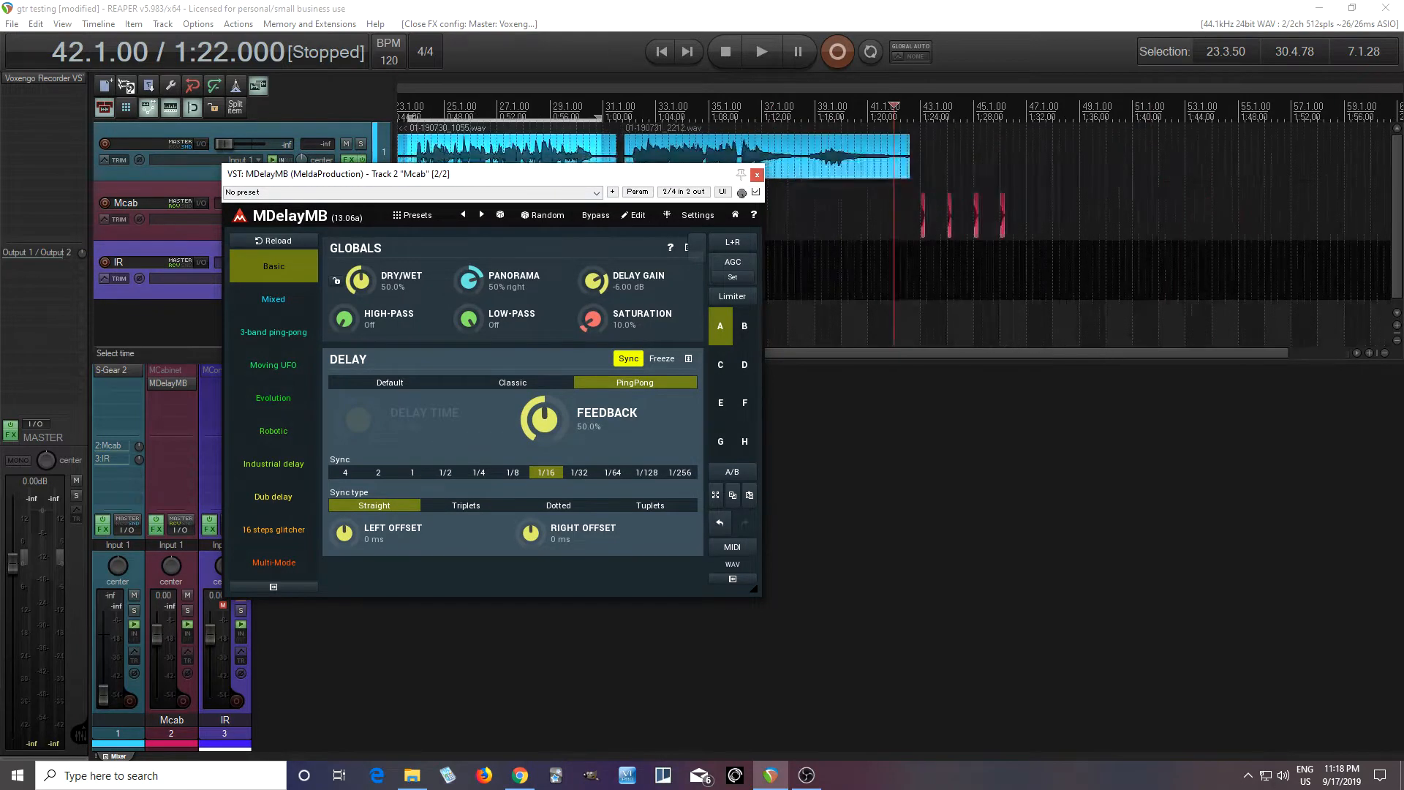
scroll(893, 219, "up", 5)
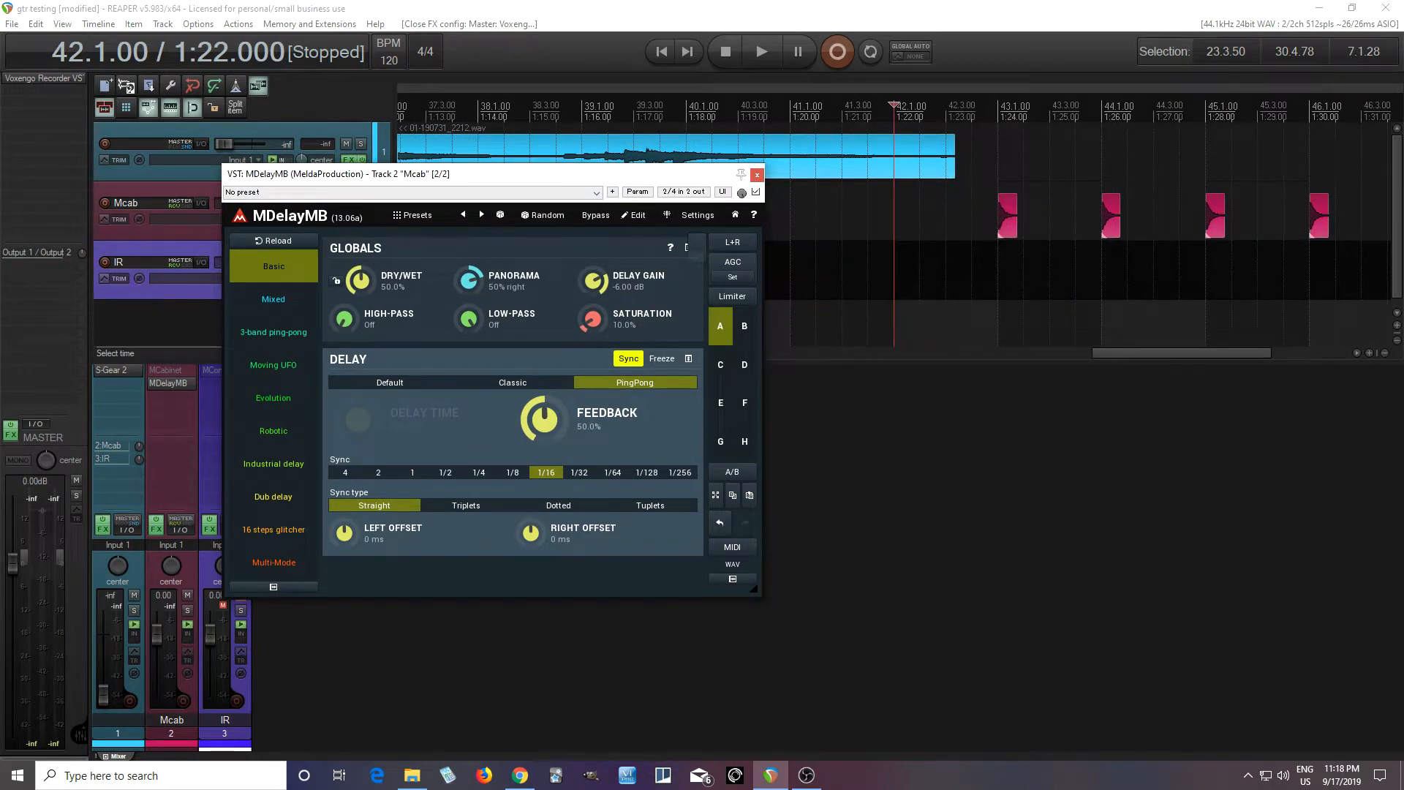
left_click(972, 237)
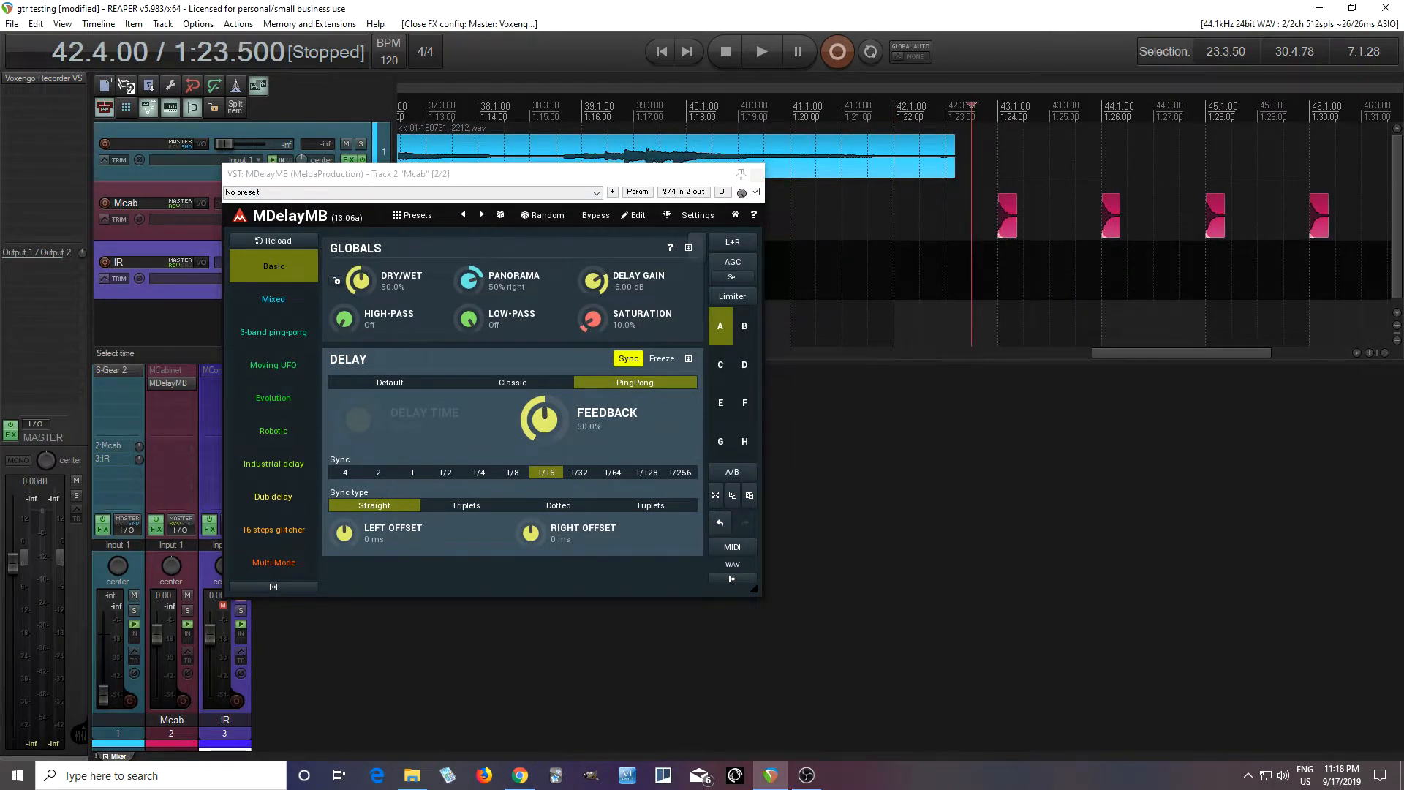
left_click_drag(463, 176, 547, 220)
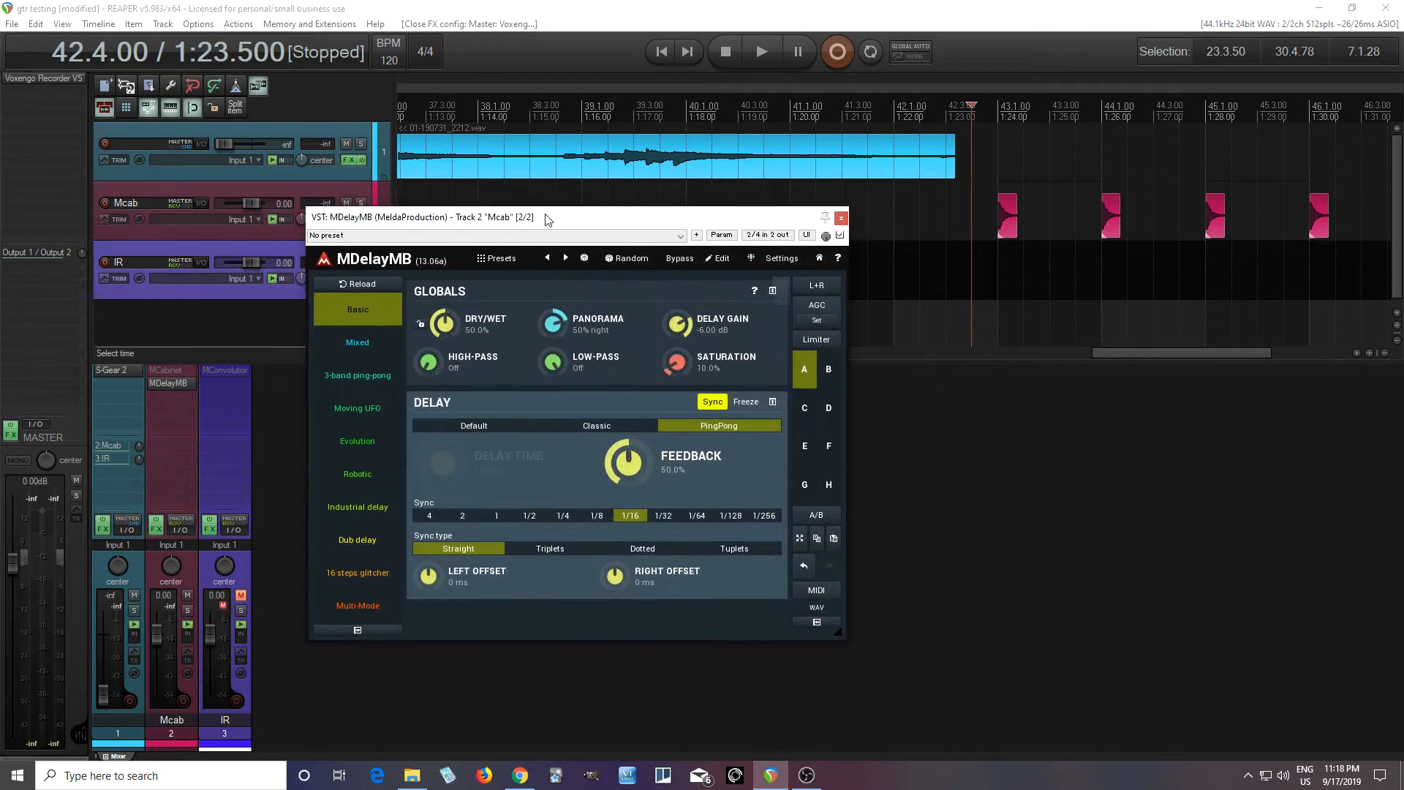
Step: Load the 1-band preset in MDelayMB and lower the plugin output to -6.90 dB
left_click(511, 262)
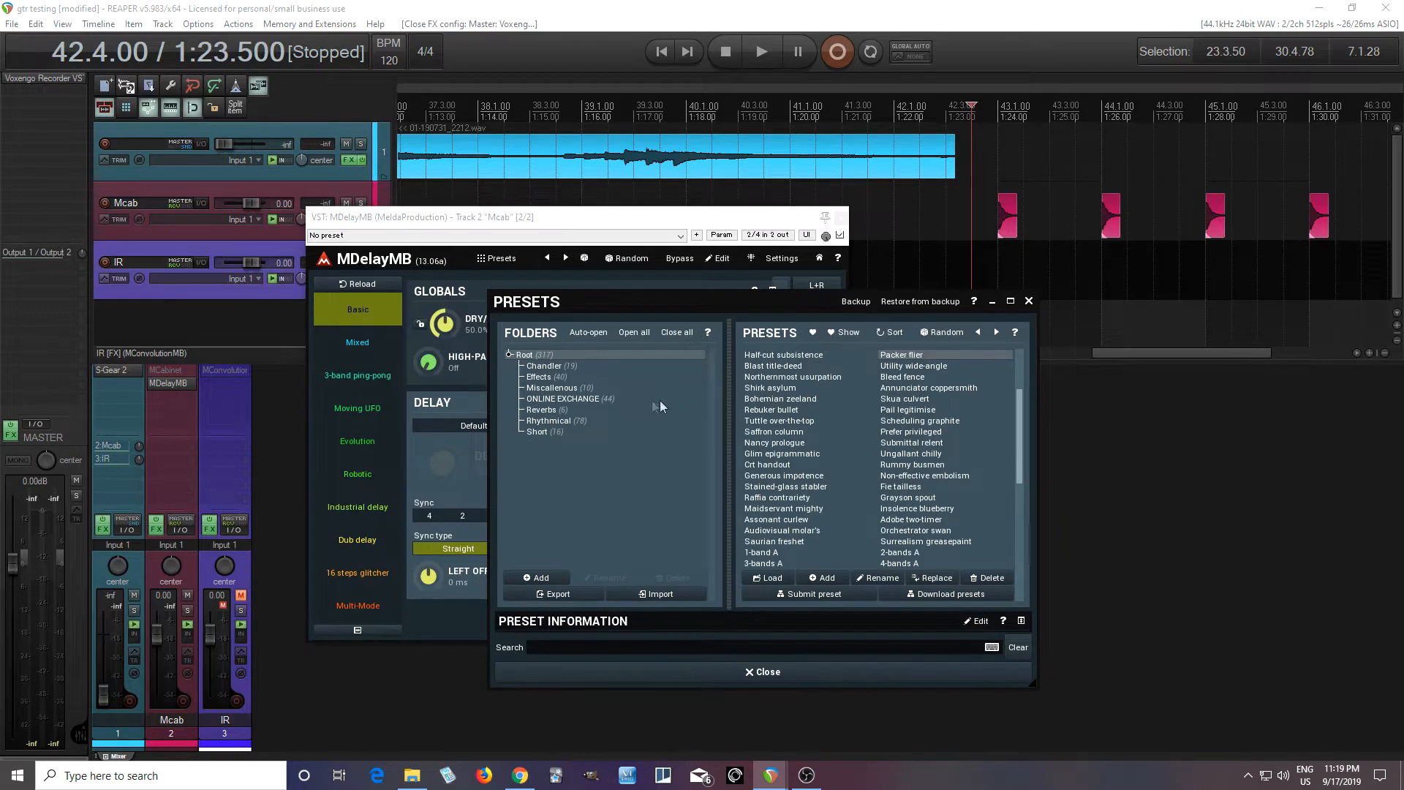
scroll(907, 419, "up", 2)
scroll(907, 419, "up", 2)
left_click(765, 355)
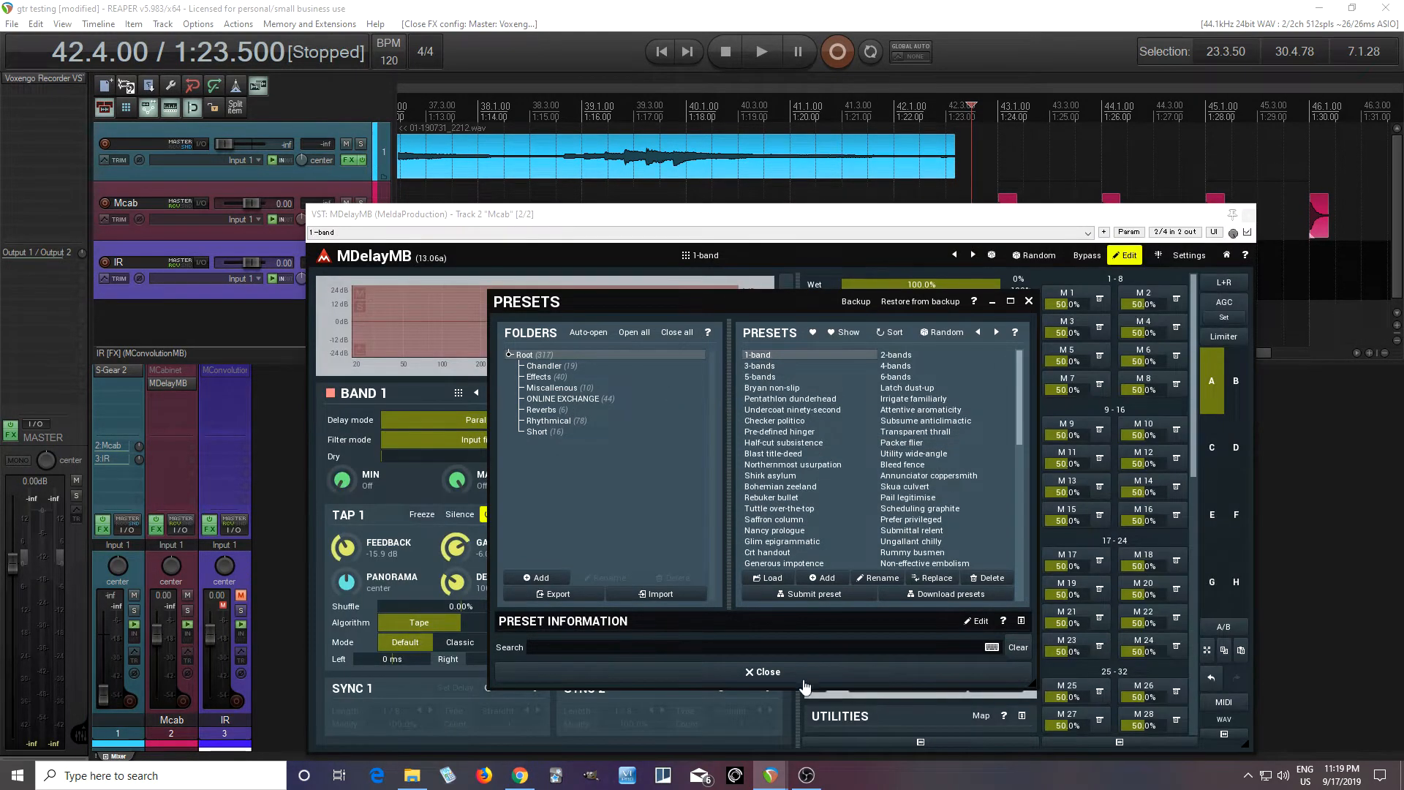
left_click(792, 668)
left_click_drag(906, 221, 866, 152)
left_click_drag(1210, 674, 1052, 674)
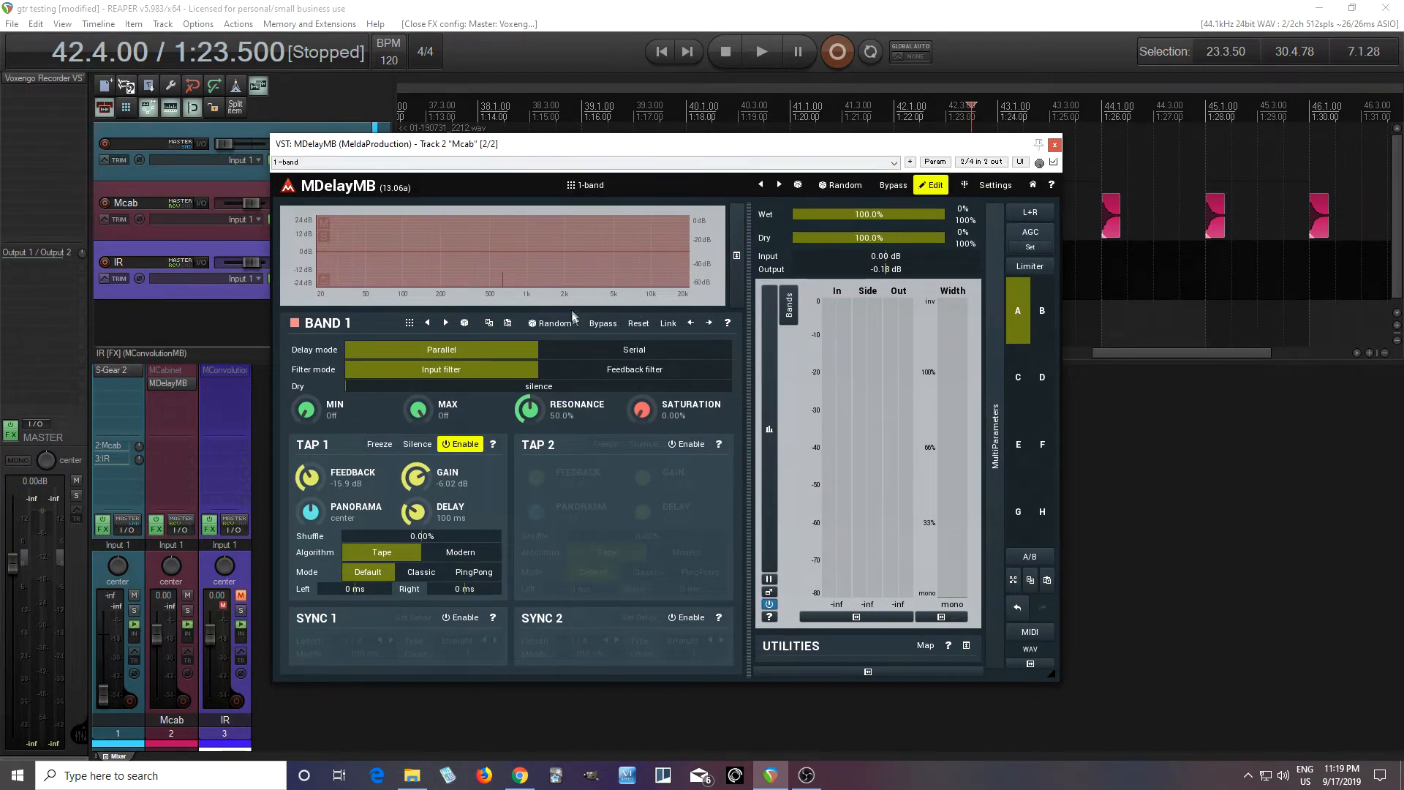
left_click_drag(875, 269, 872, 269)
left_click_drag(786, 143, 830, 201)
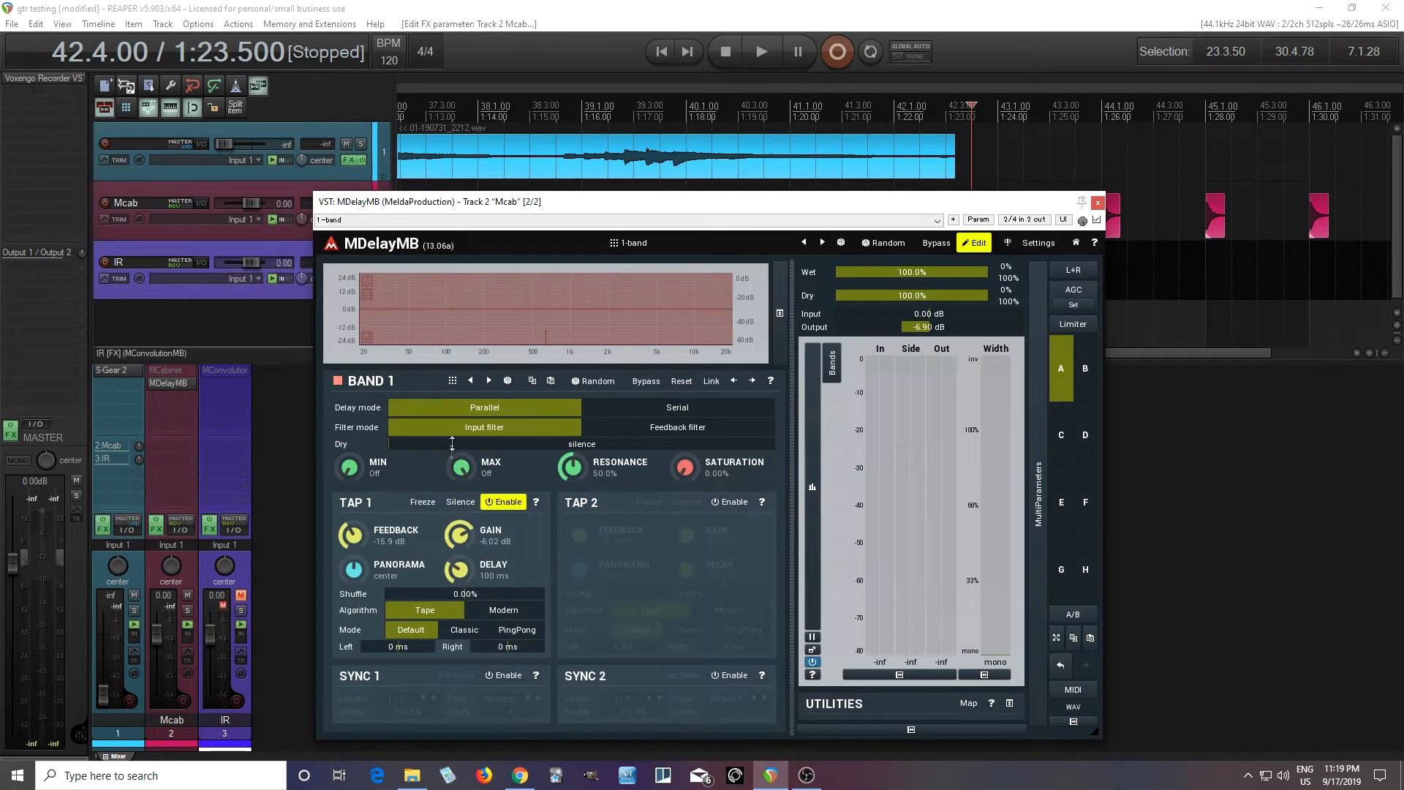
Step: Create three default bands in MDelayMB and set the crossover to Disabled
right_click(450, 332)
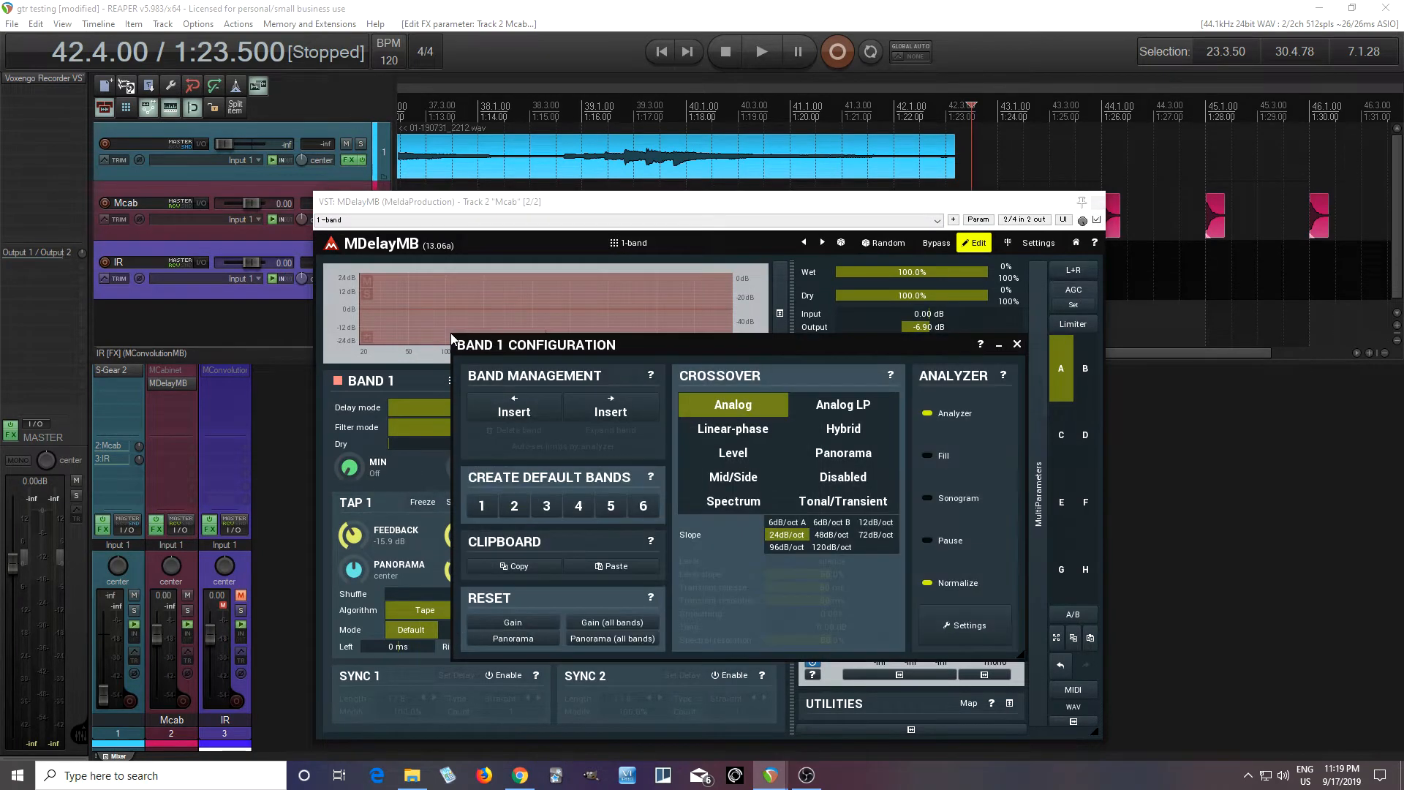
left_click(546, 507)
mouse_move(483, 333)
left_mouse_down()
mouse_move(458, 331)
mouse_move(482, 332)
left_mouse_up()
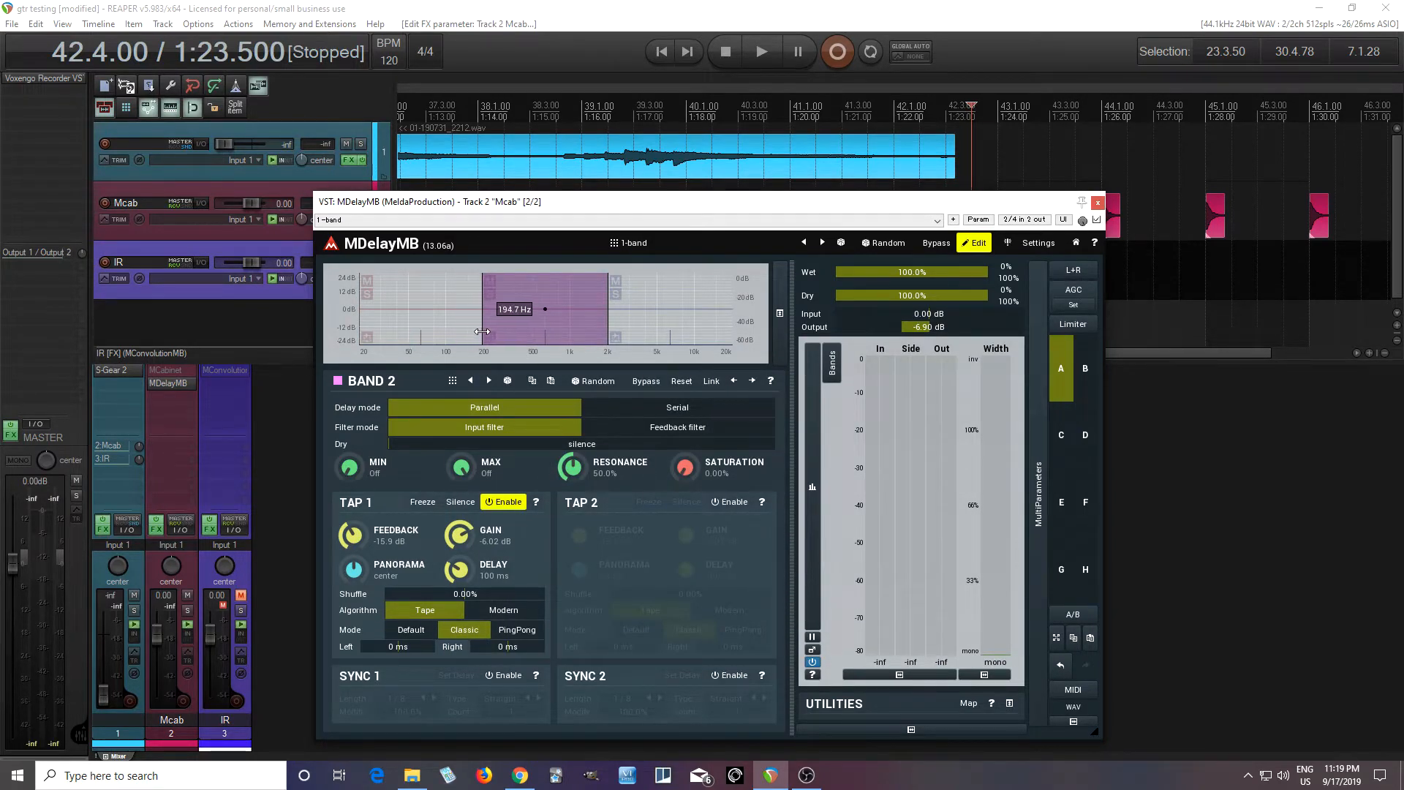
right_click(503, 328)
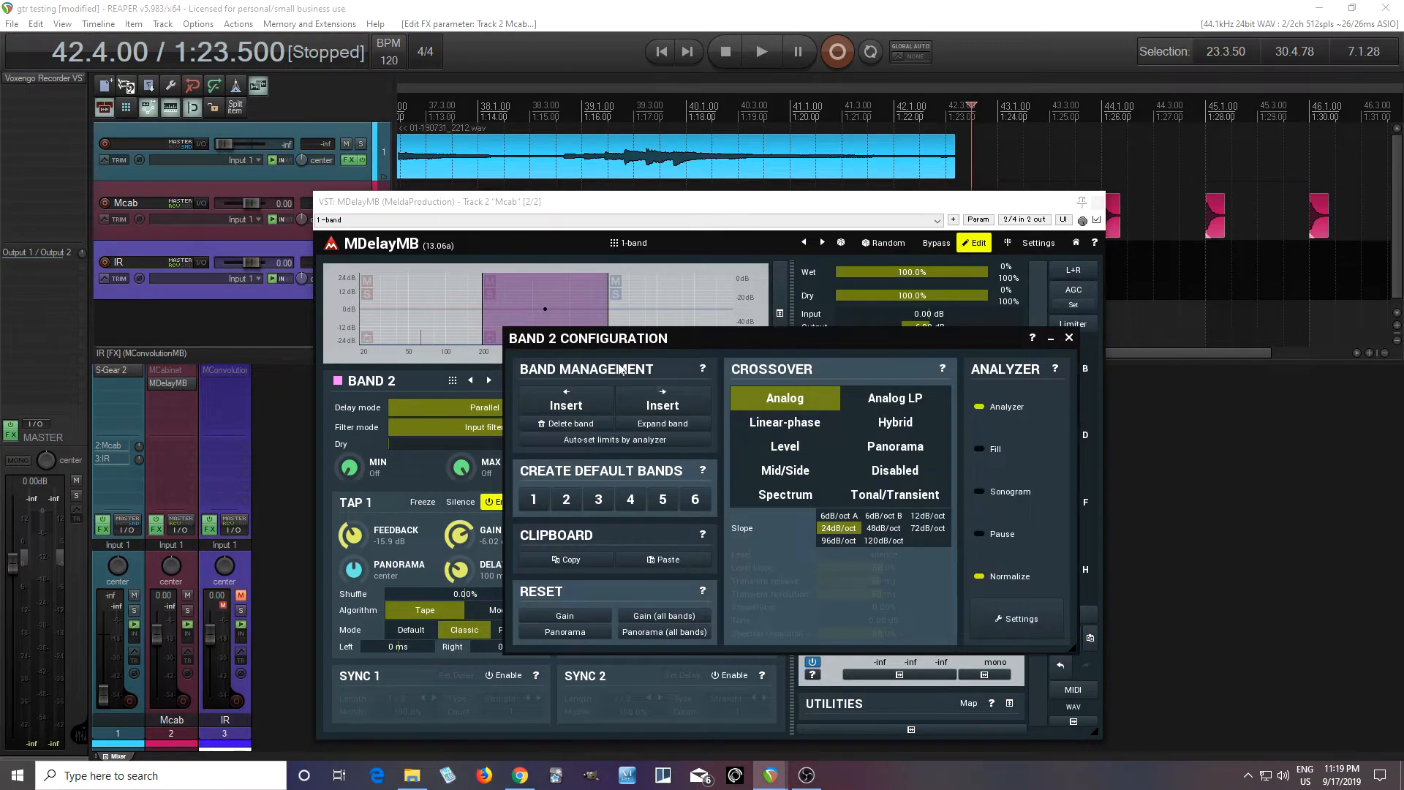
left_click(893, 472)
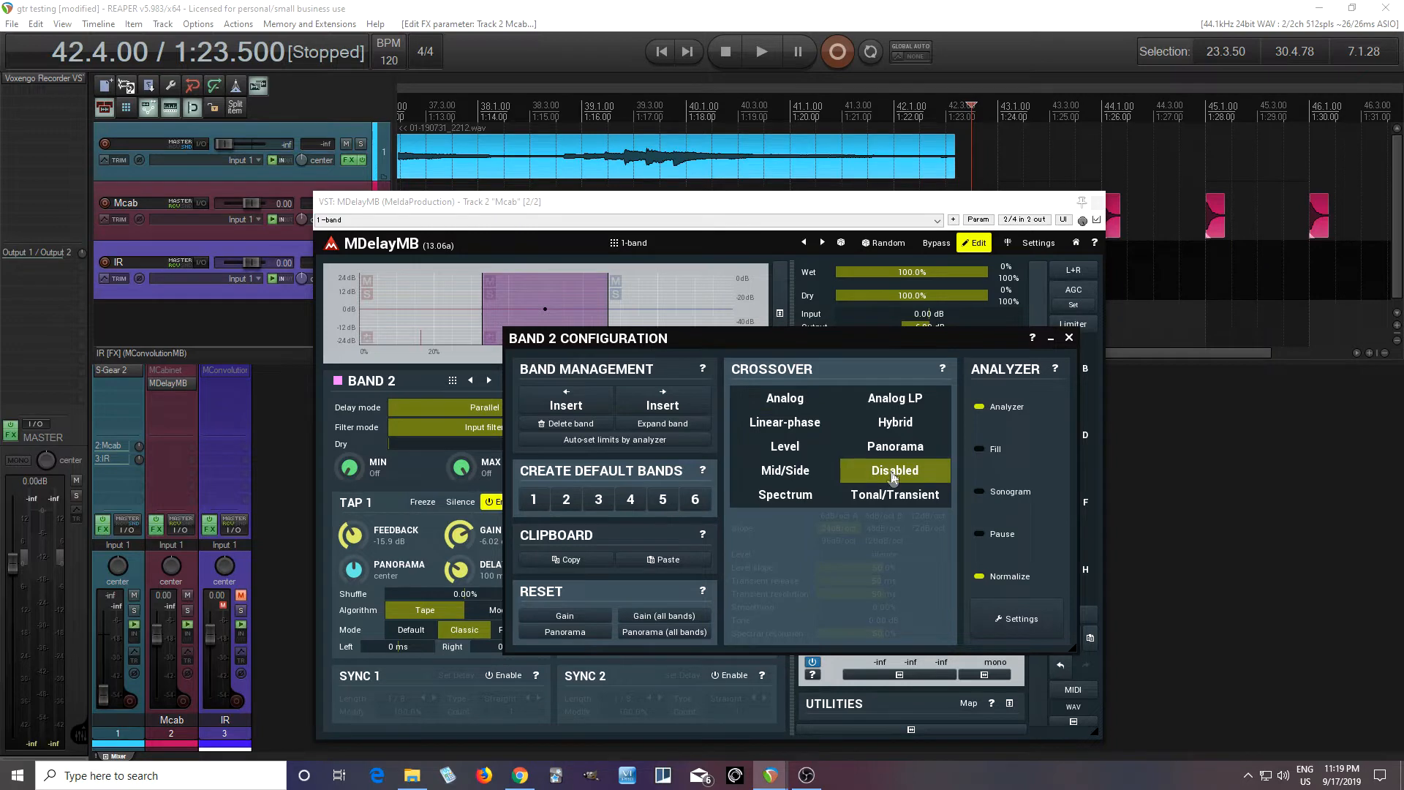
left_click(1069, 337)
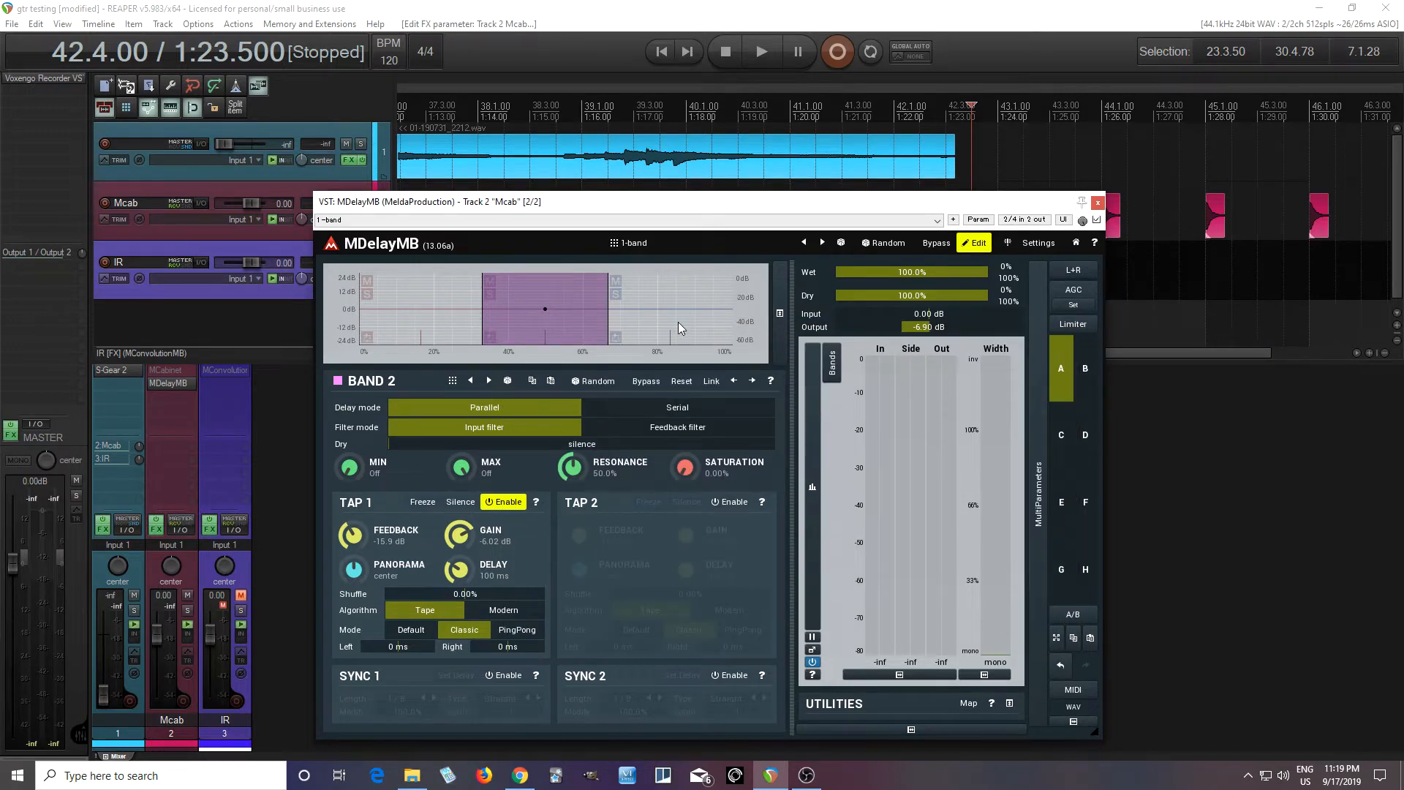
Step: On band 1, set Tap 1's feedback to silence and panorama to 100% left, with Sync 1 enabled at 1/8 length
left_click(429, 322)
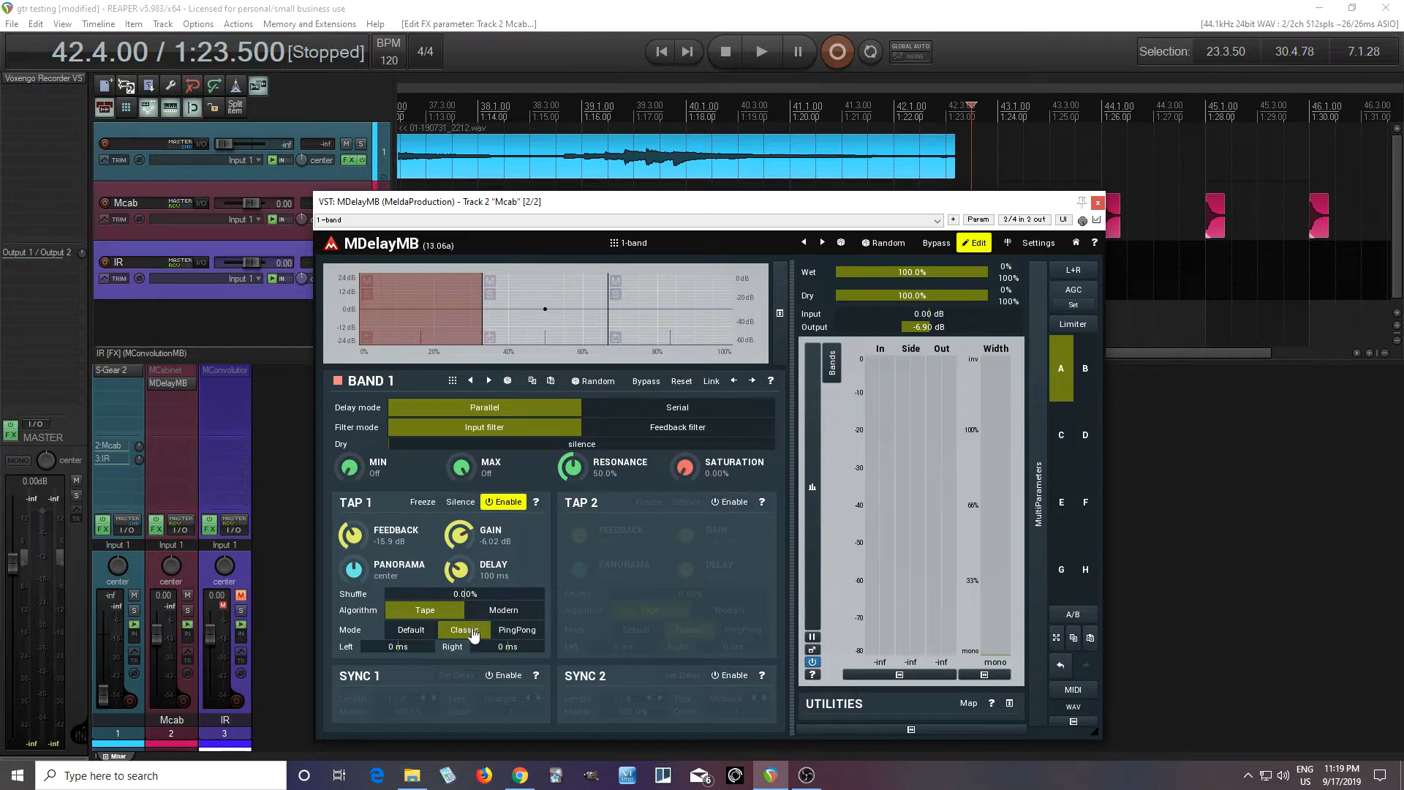
left_click_drag(351, 535, 352, 578)
left_click(506, 676)
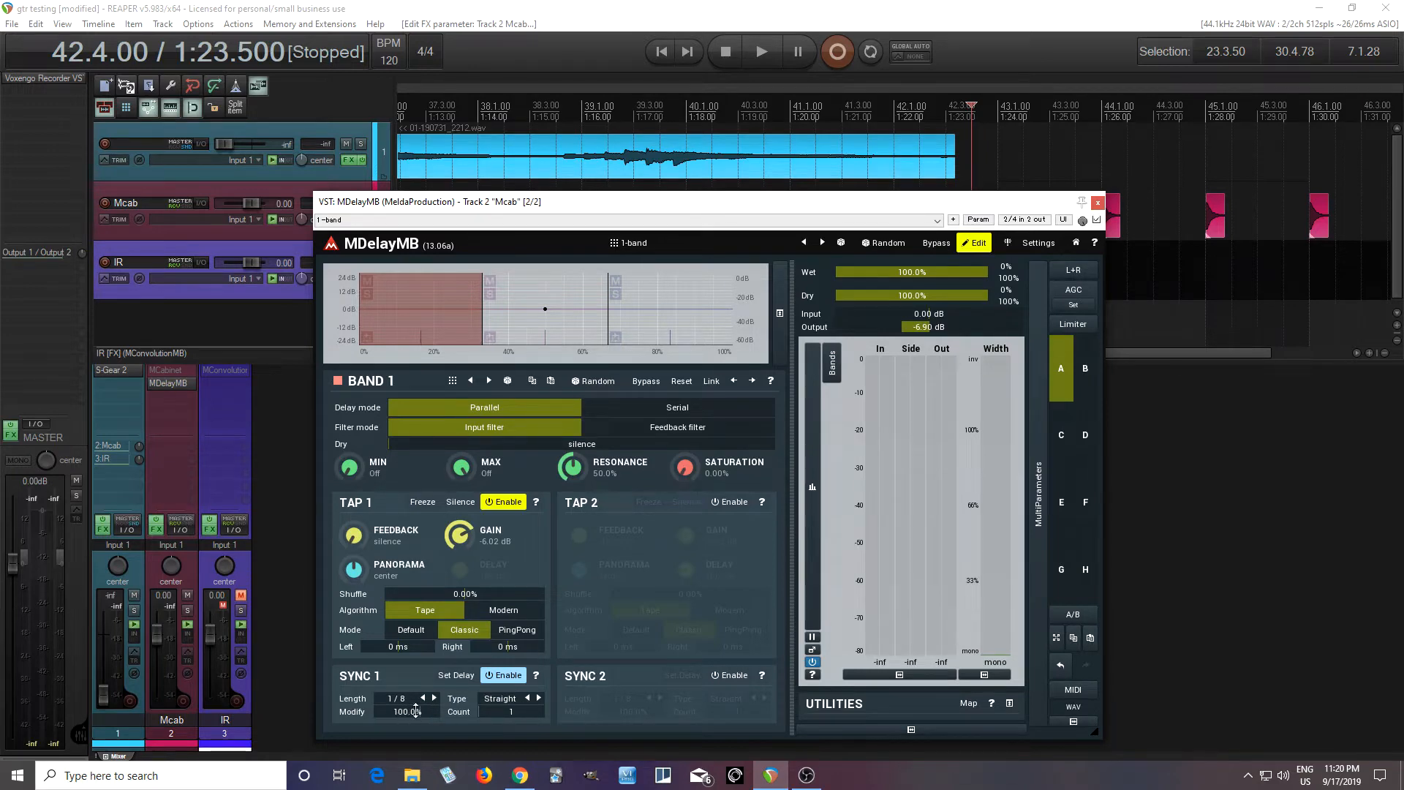
left_click_drag(365, 576, 366, 629)
left_click_drag(703, 202, 524, 172)
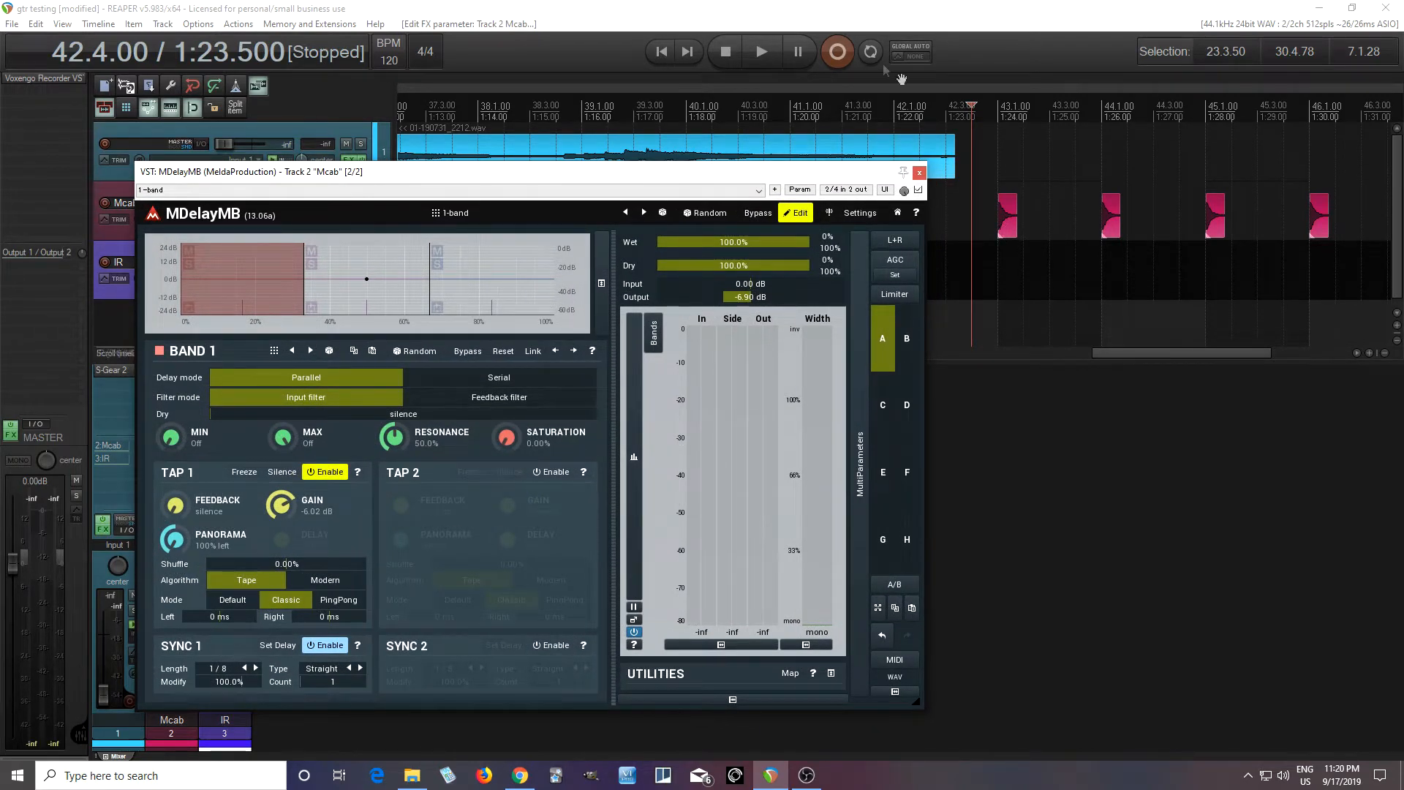
Step: Play back the red items from bar 43 and audition band 1 in solo
left_click(761, 52)
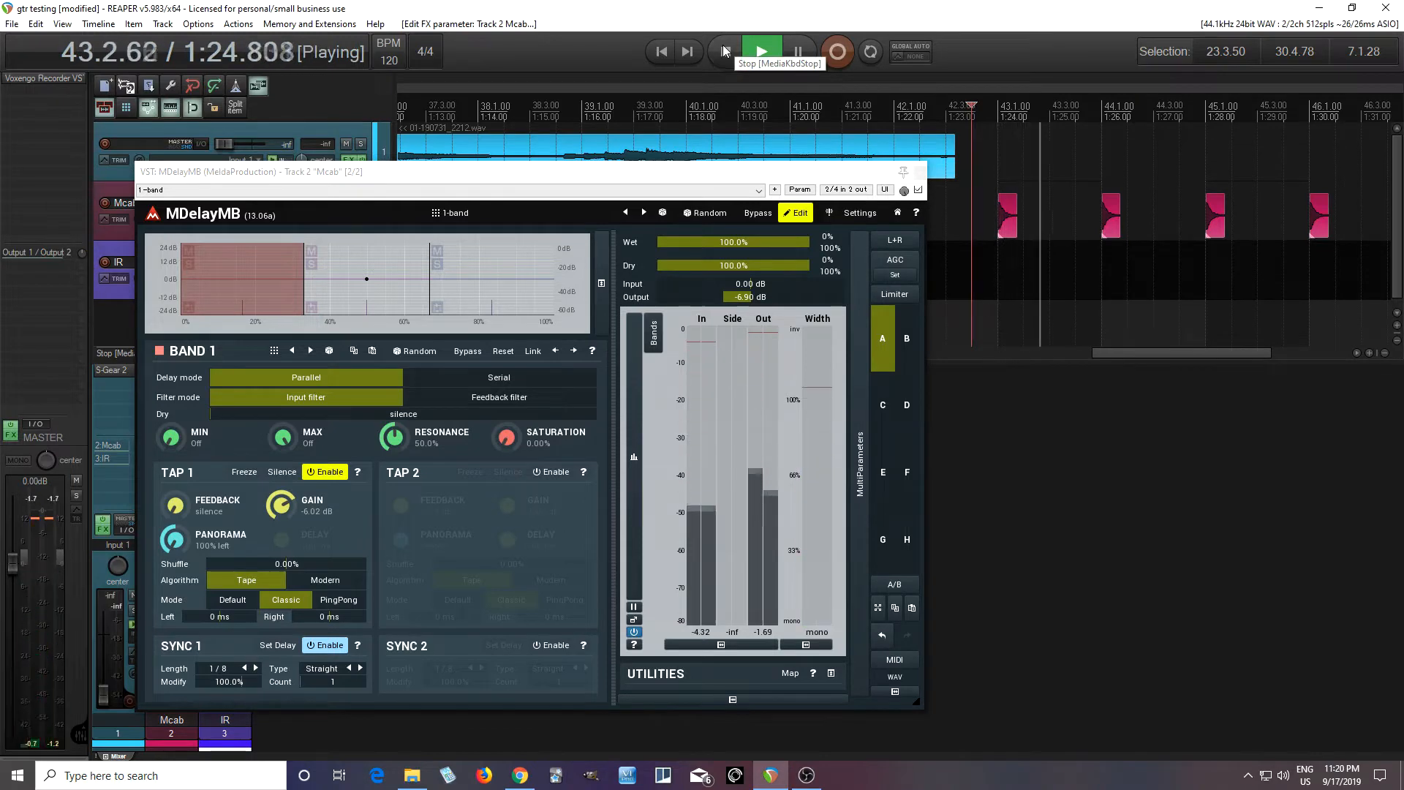
left_click(723, 46)
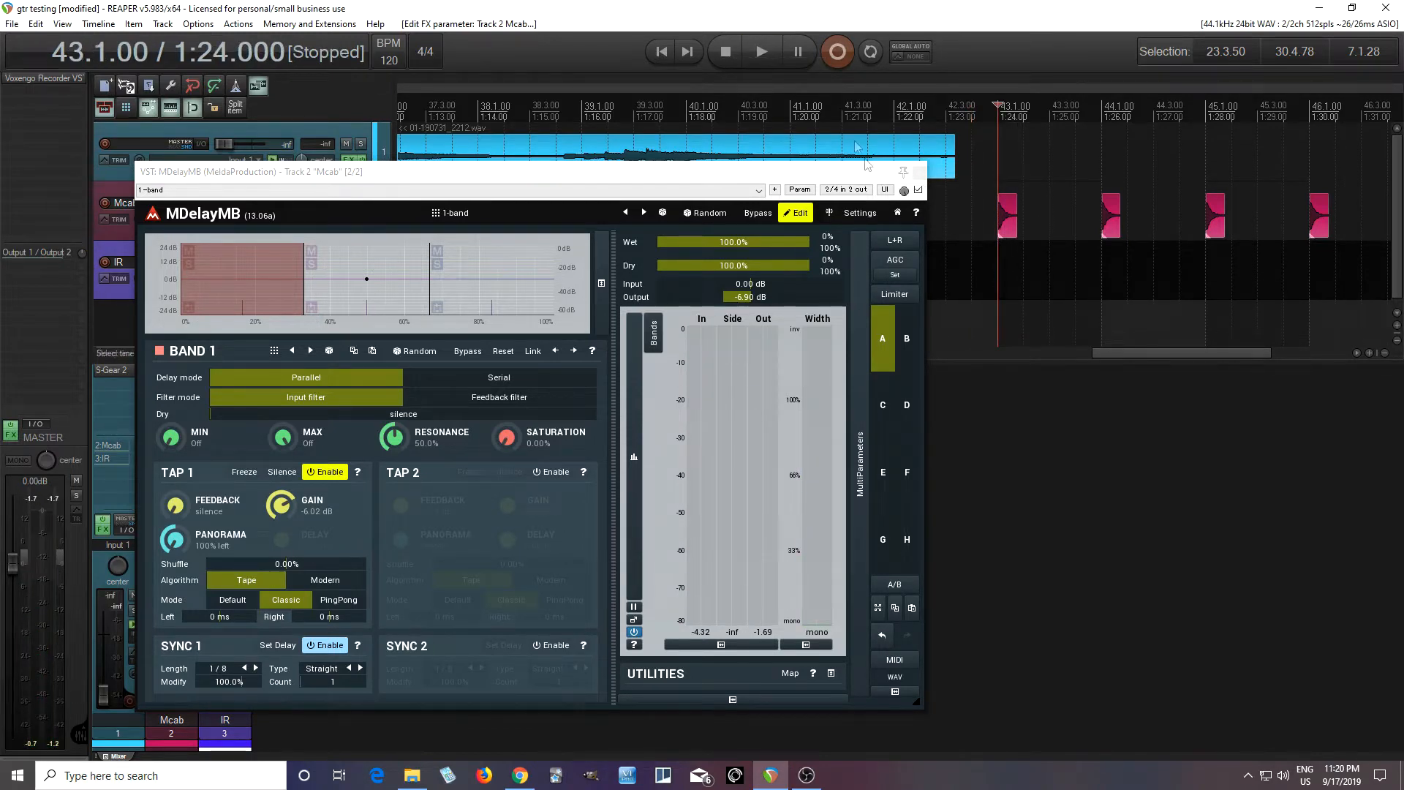
left_click(762, 51)
left_click(725, 51)
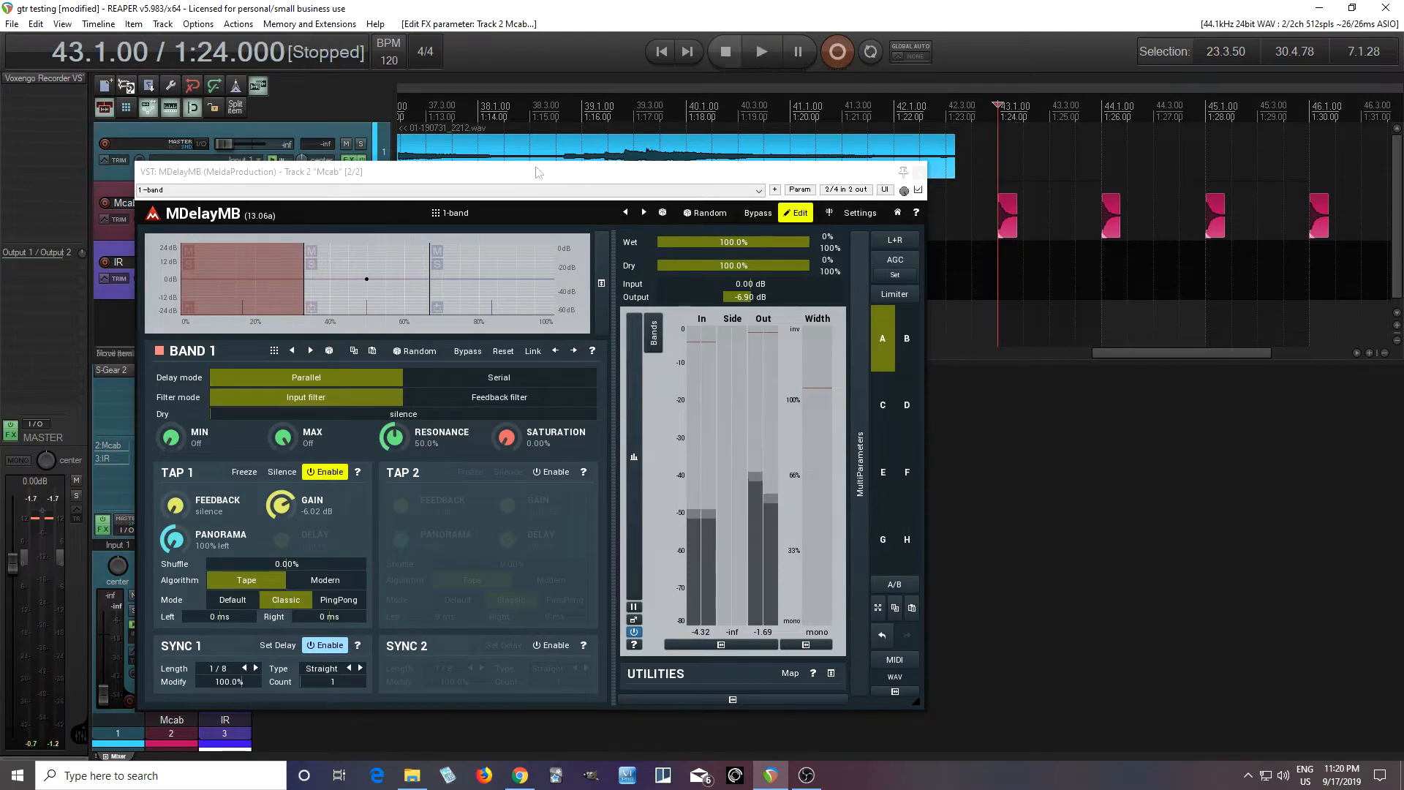
left_click(189, 265)
left_click(763, 55)
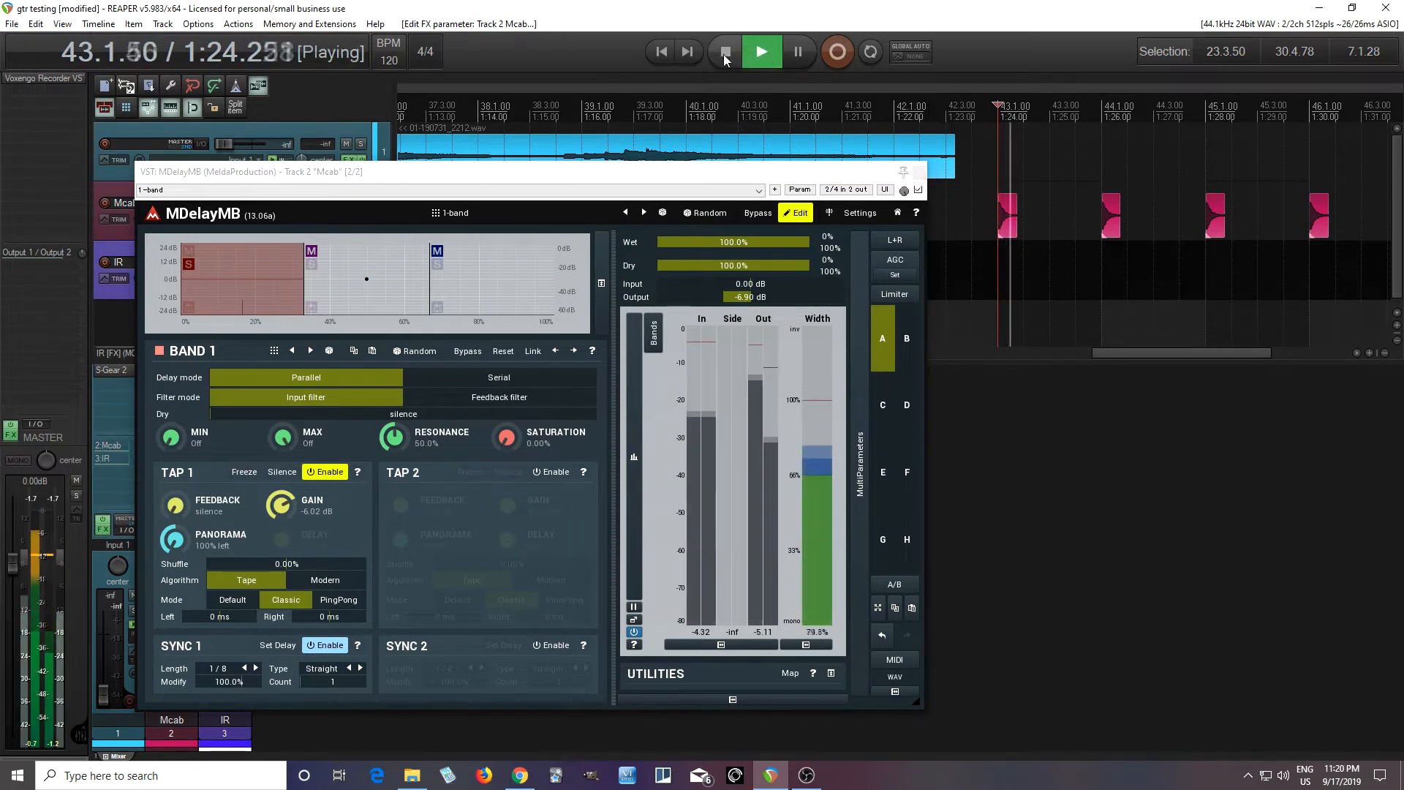
left_click(724, 52)
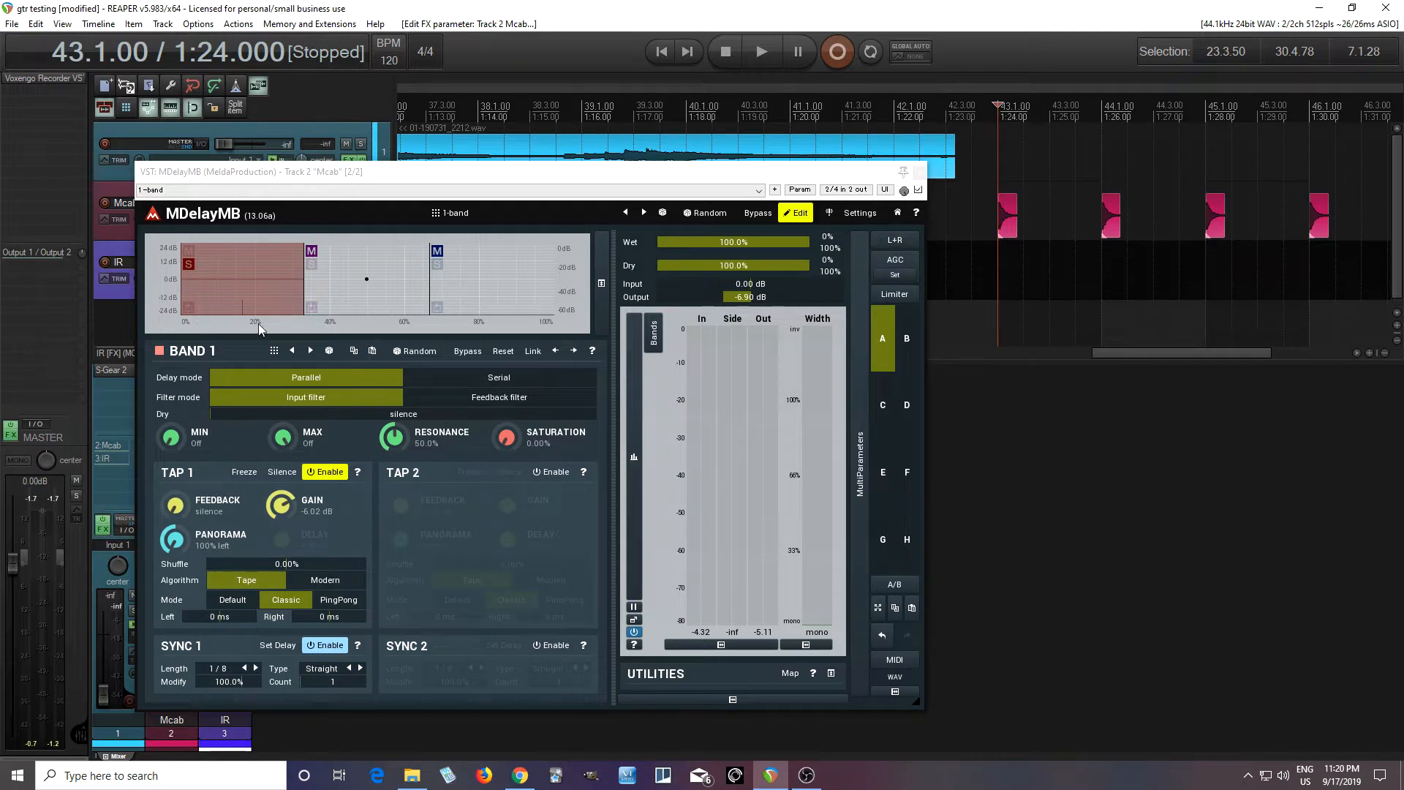
Step: Copy band 1's settings, solo band 2 and paste them into it
left_click(354, 353)
left_click(326, 289)
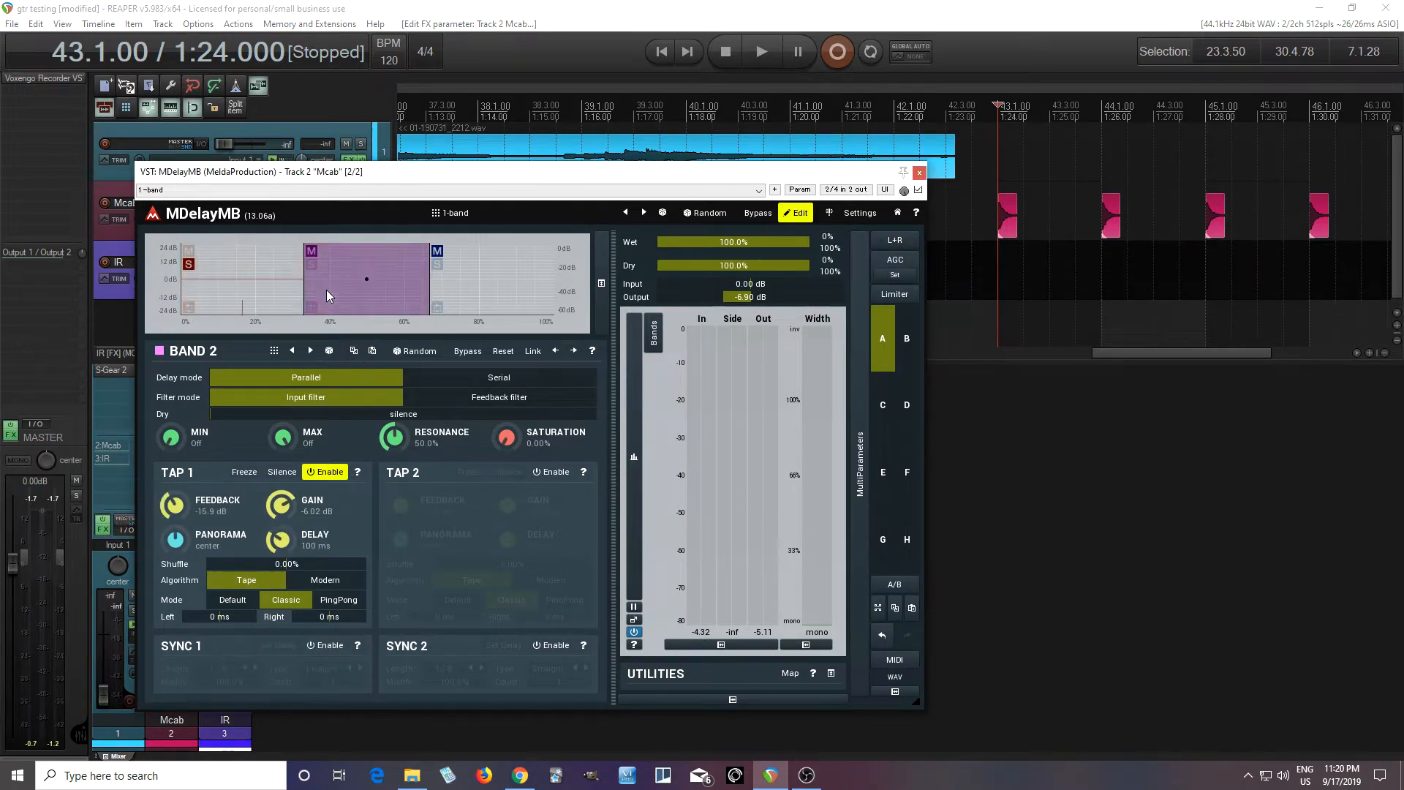
left_click(313, 265)
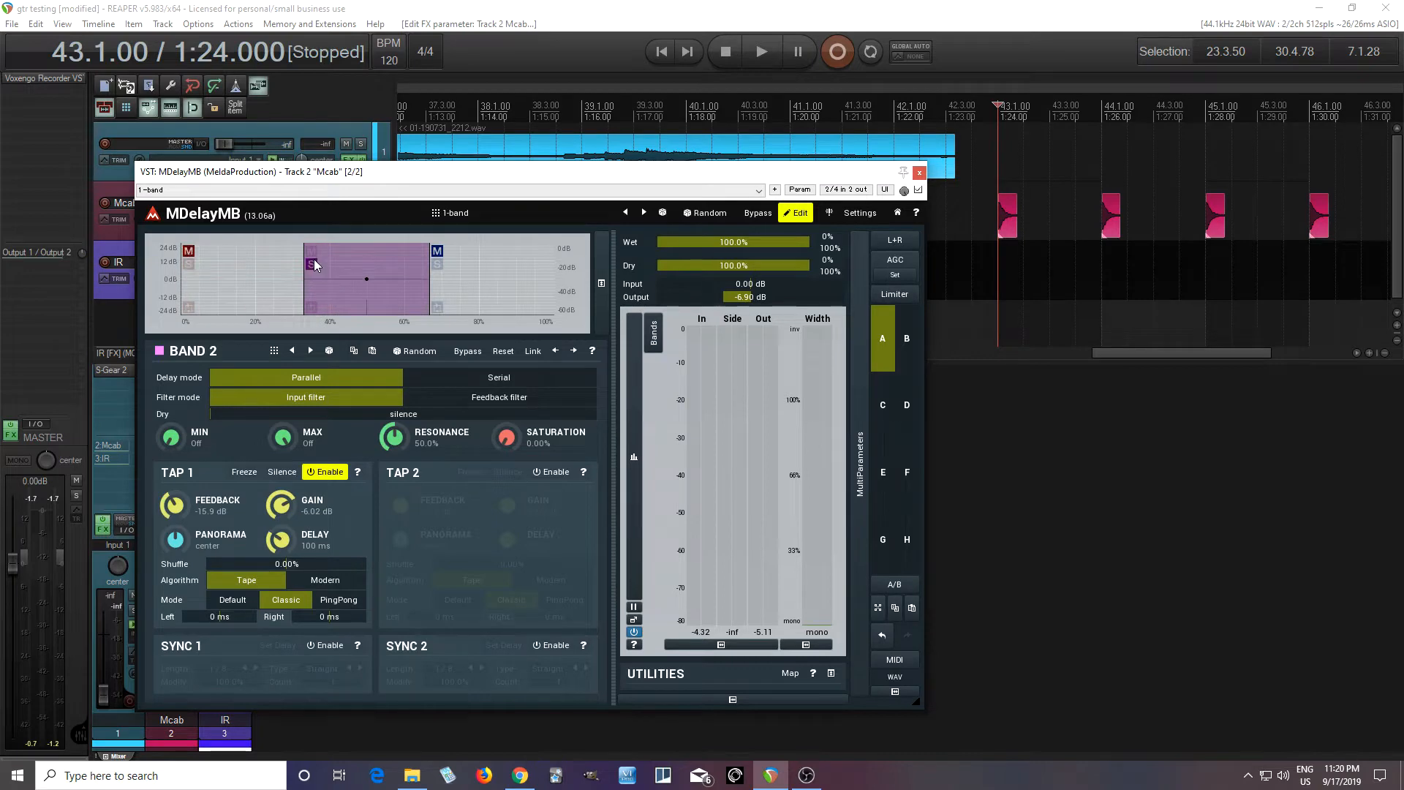
left_click(372, 352)
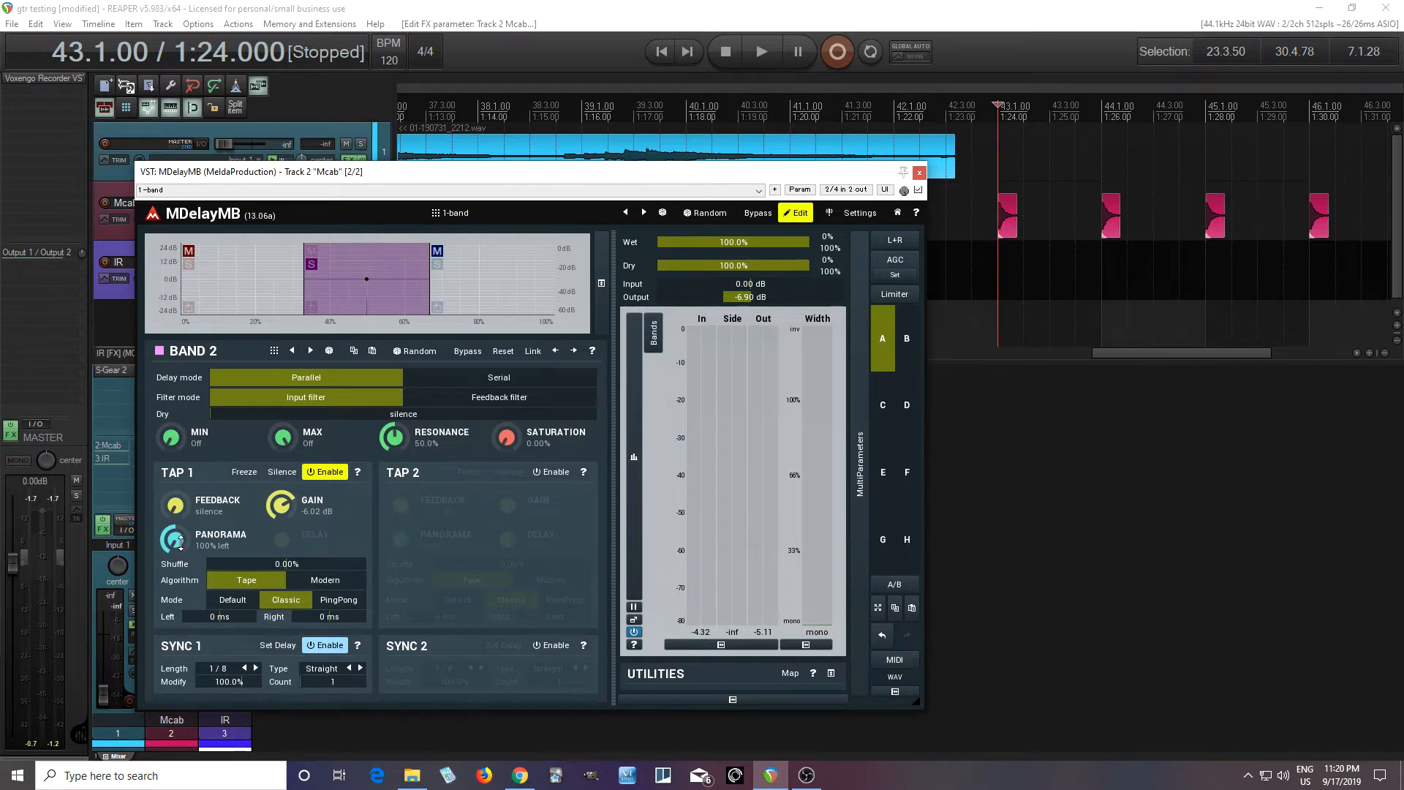
Step: Set band 2's Tap 1 panorama to 100% right and Sync 1 count to 2, and audition the band
left_click_drag(176, 538, 177, 431)
left_click_drag(333, 682, 338, 682)
left_click_drag(333, 682, 298, 678)
left_click_drag(310, 682, 321, 682)
left_click(761, 51)
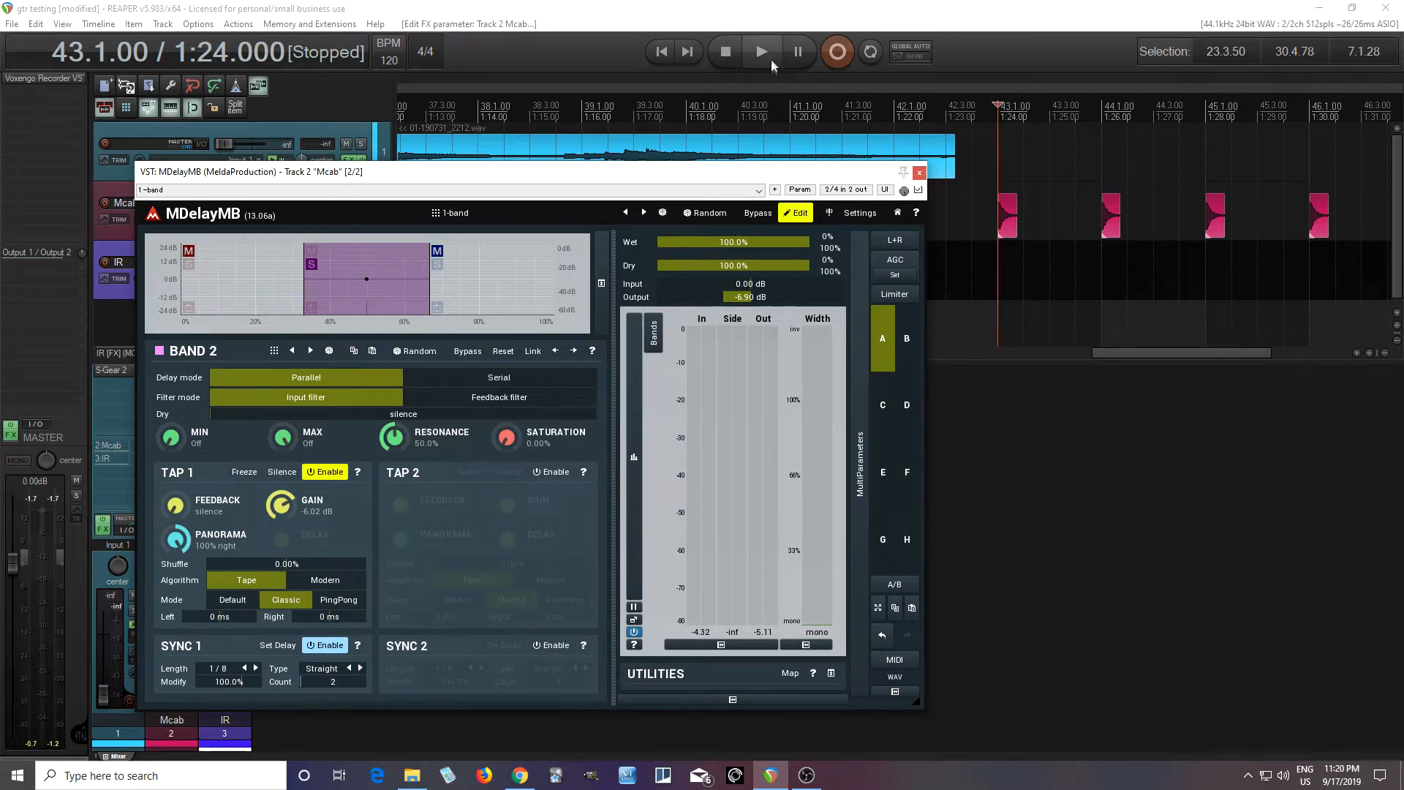
left_click(722, 55)
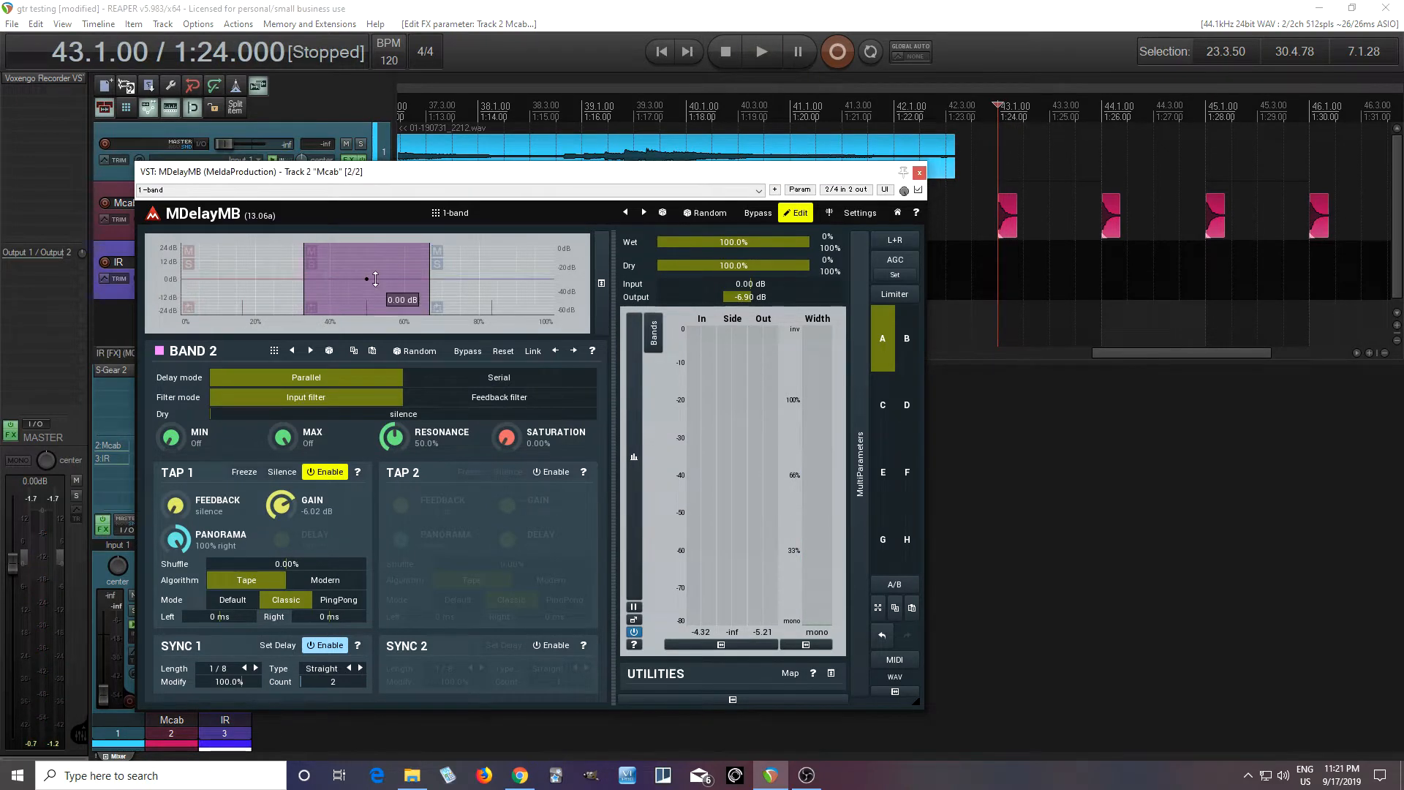
Step: Solo band 3 and paste the copied band 1 settings into it, checking against the other bands
left_click(439, 265)
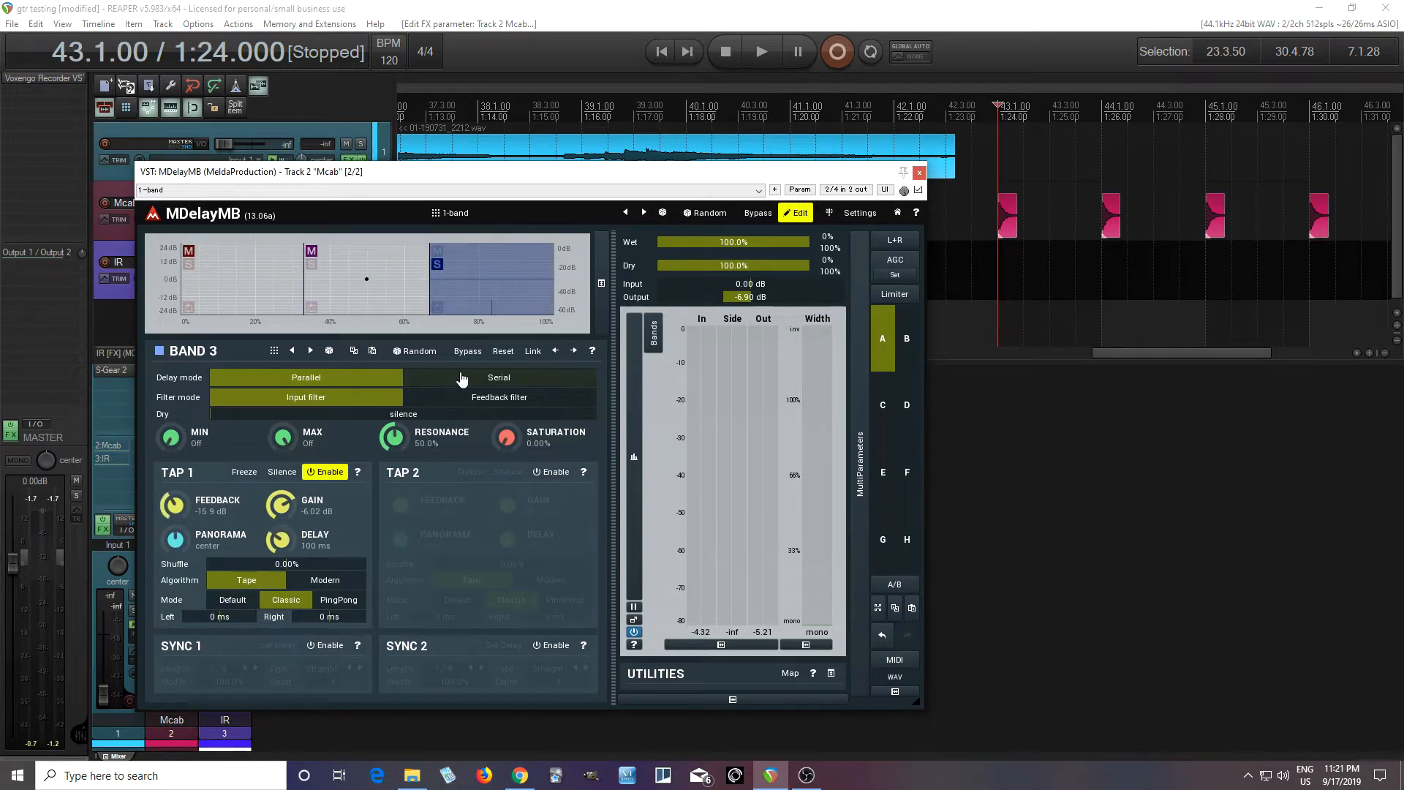
left_click(373, 357)
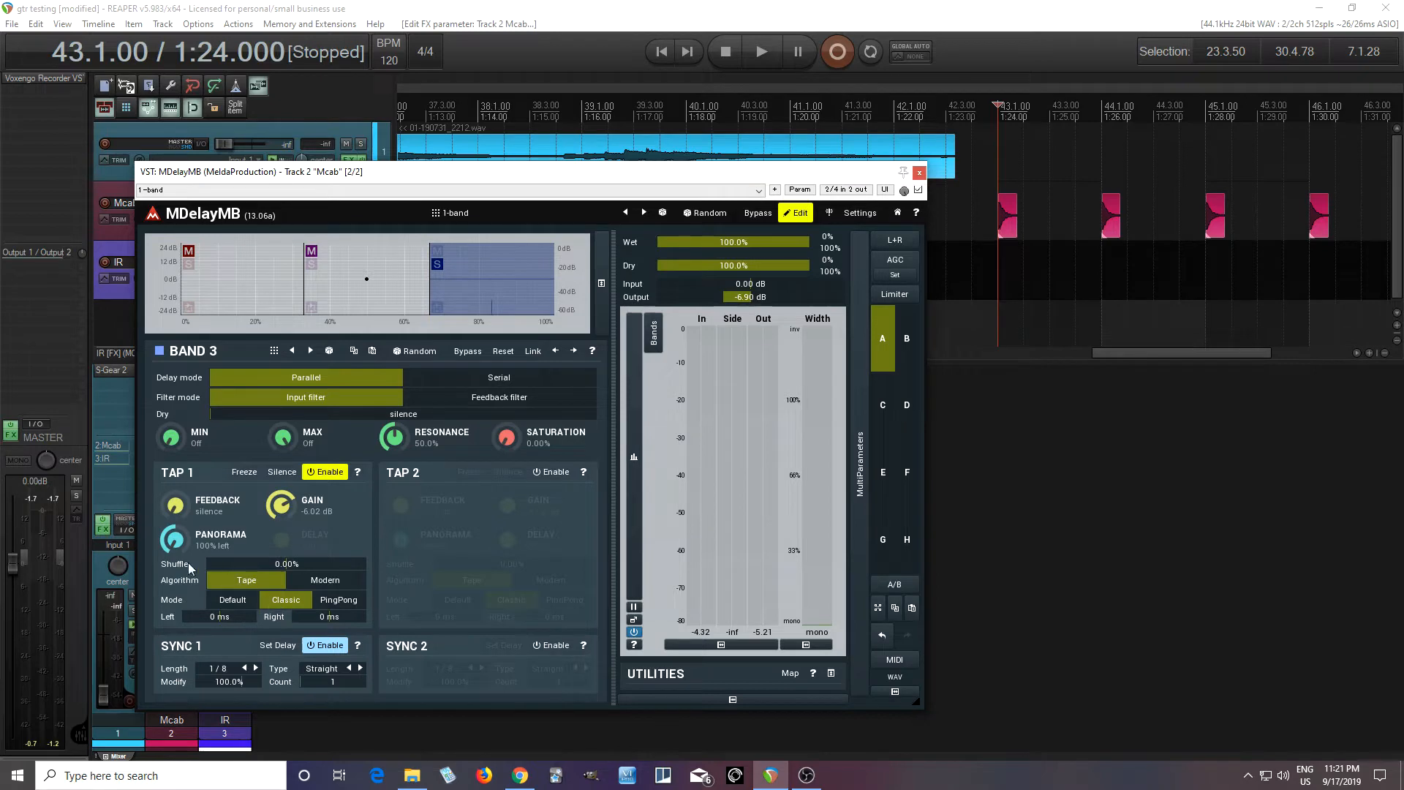
left_click(269, 300)
left_click(349, 296)
left_click(450, 310)
Step: Reset band 3's Tap 1 panorama to center and set its Sync 1 count to 3
double_click(175, 539)
left_click_drag(304, 685, 303, 670)
left_click(247, 288)
left_click(369, 297)
left_click(479, 295)
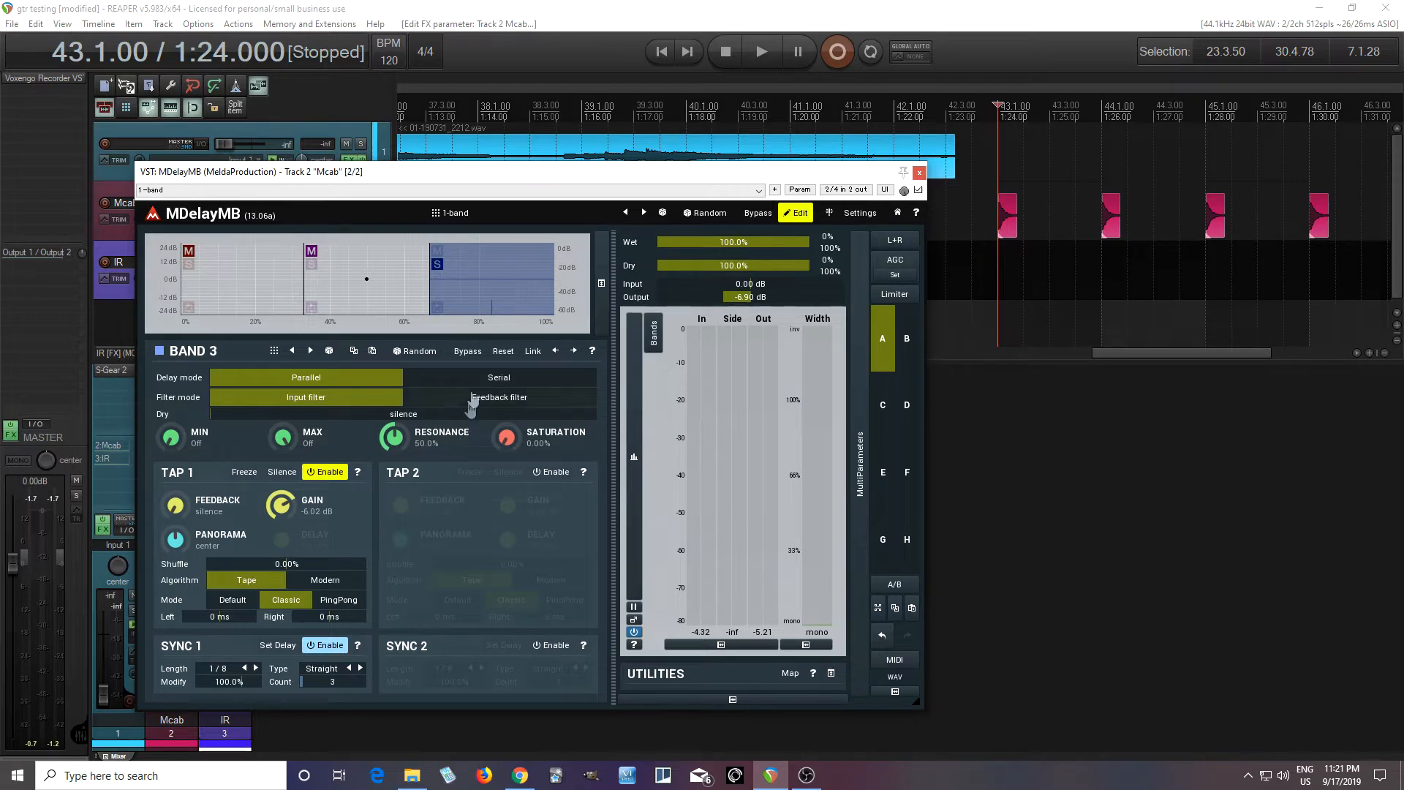
Step: Set the plugin output to -8.25 dB and play back all three bands together from bar 43 without solo
left_click(438, 265)
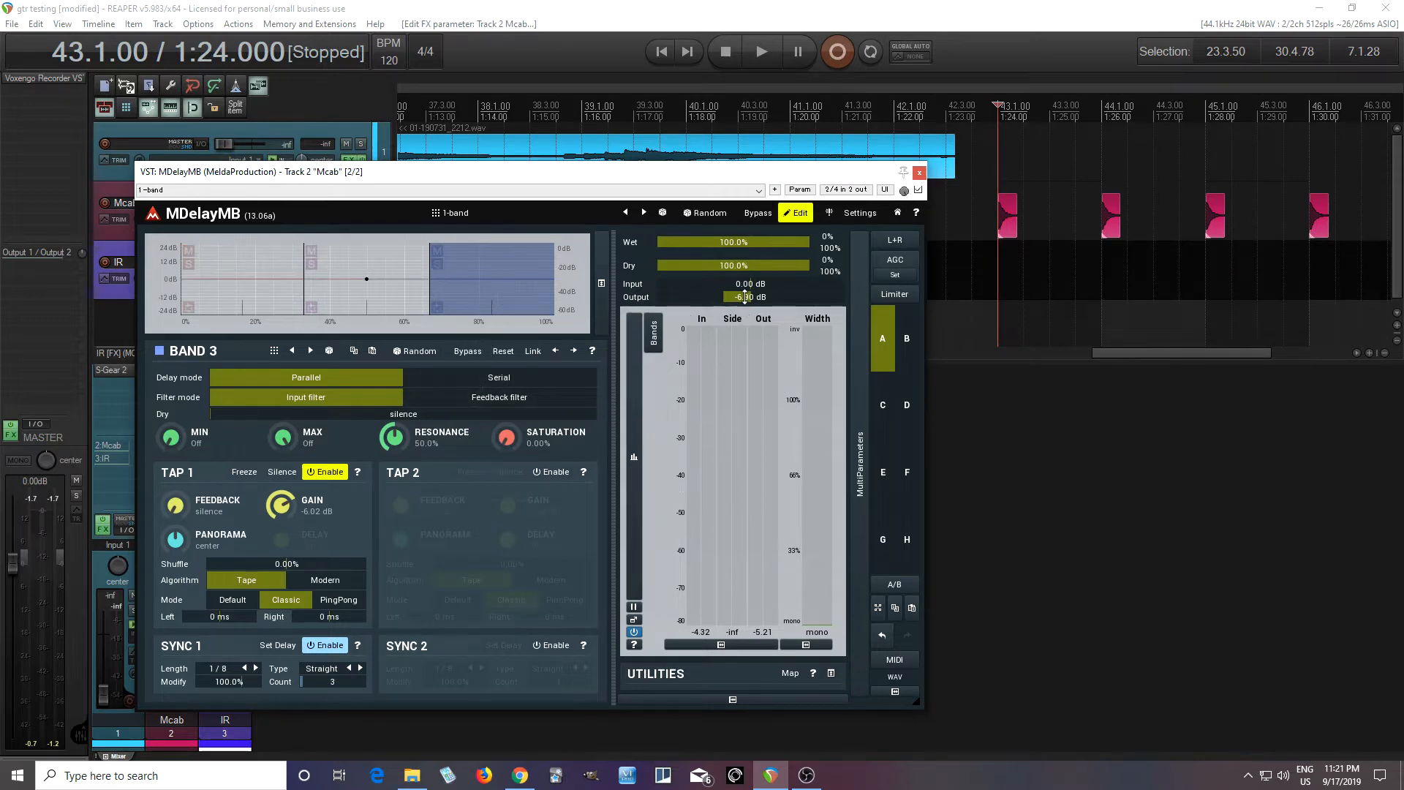
left_click(757, 54)
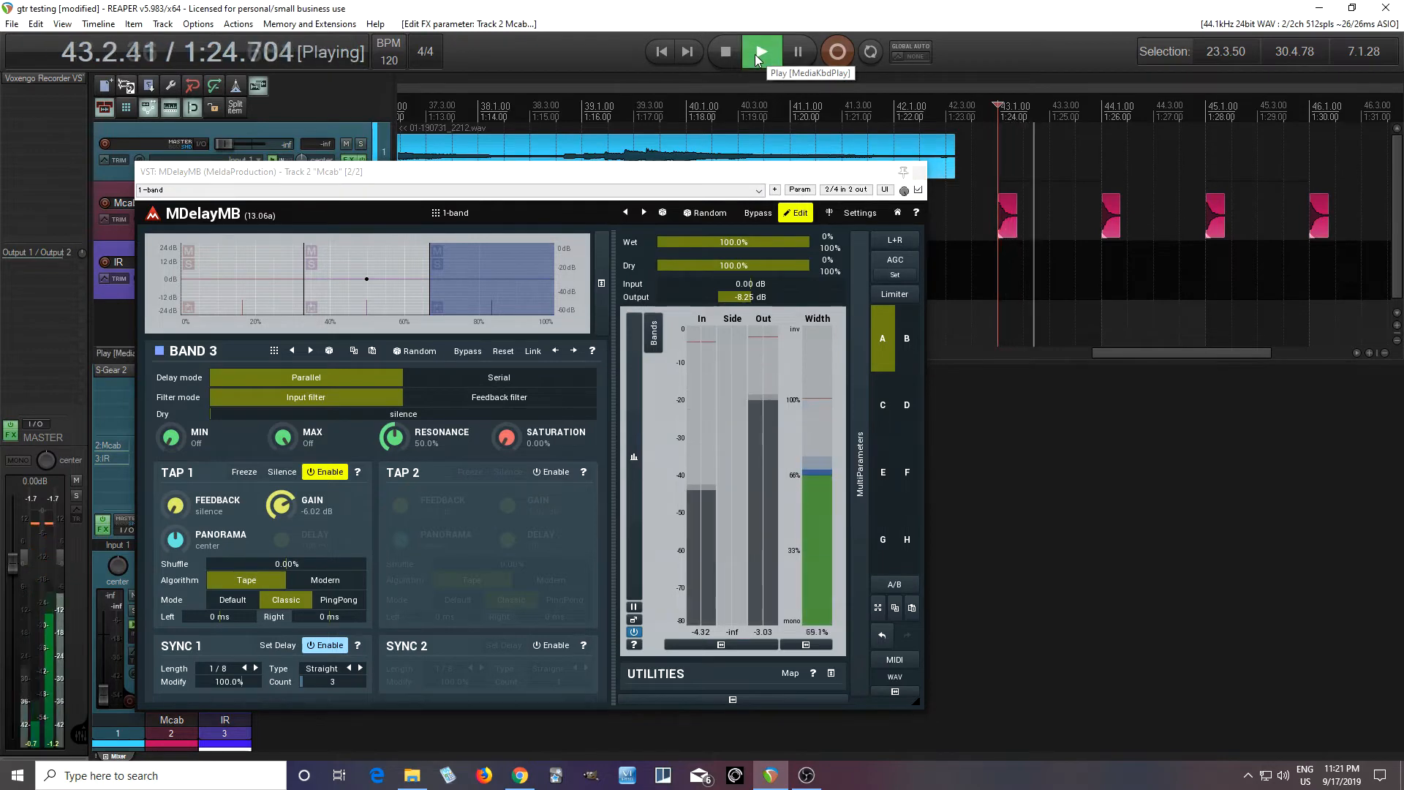
left_click(728, 55)
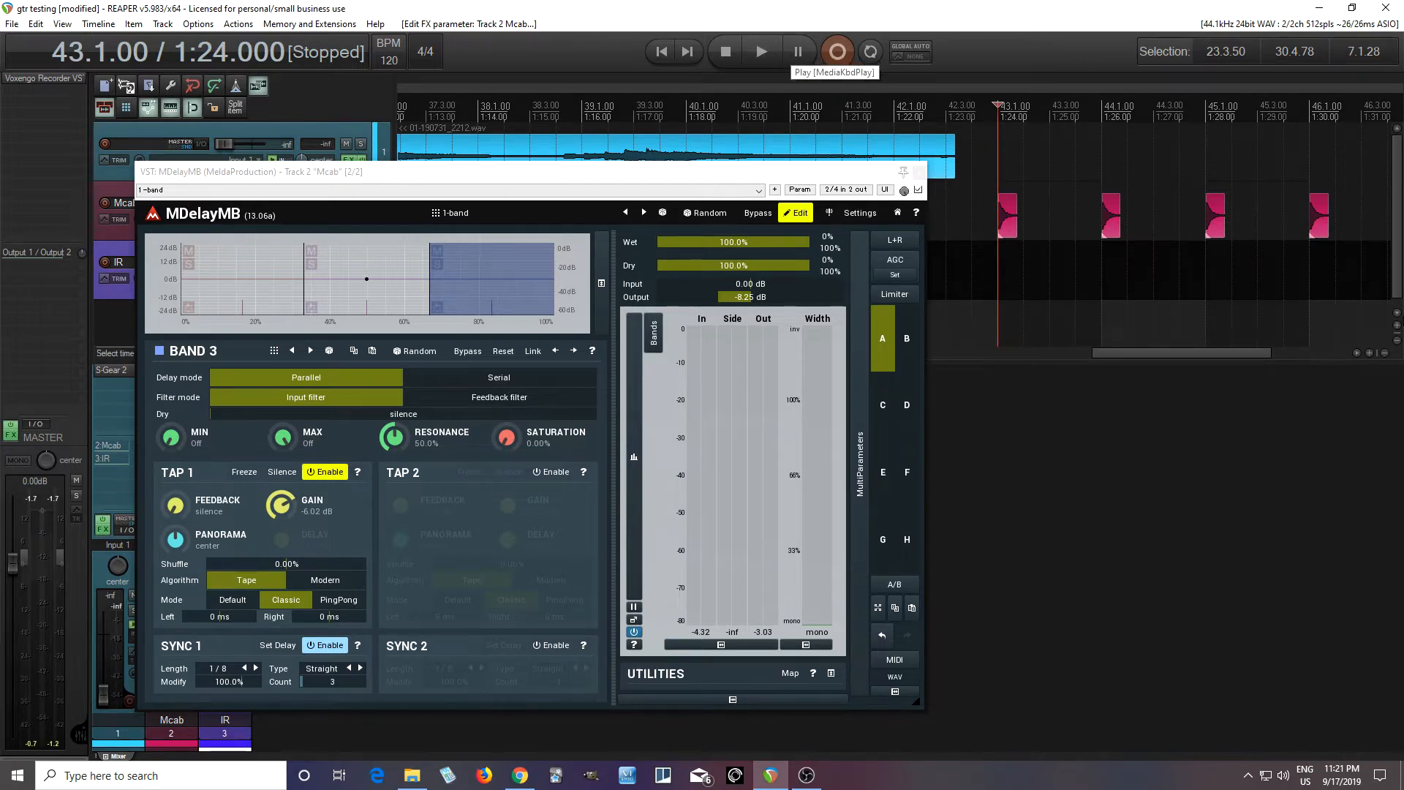
left_click(754, 55)
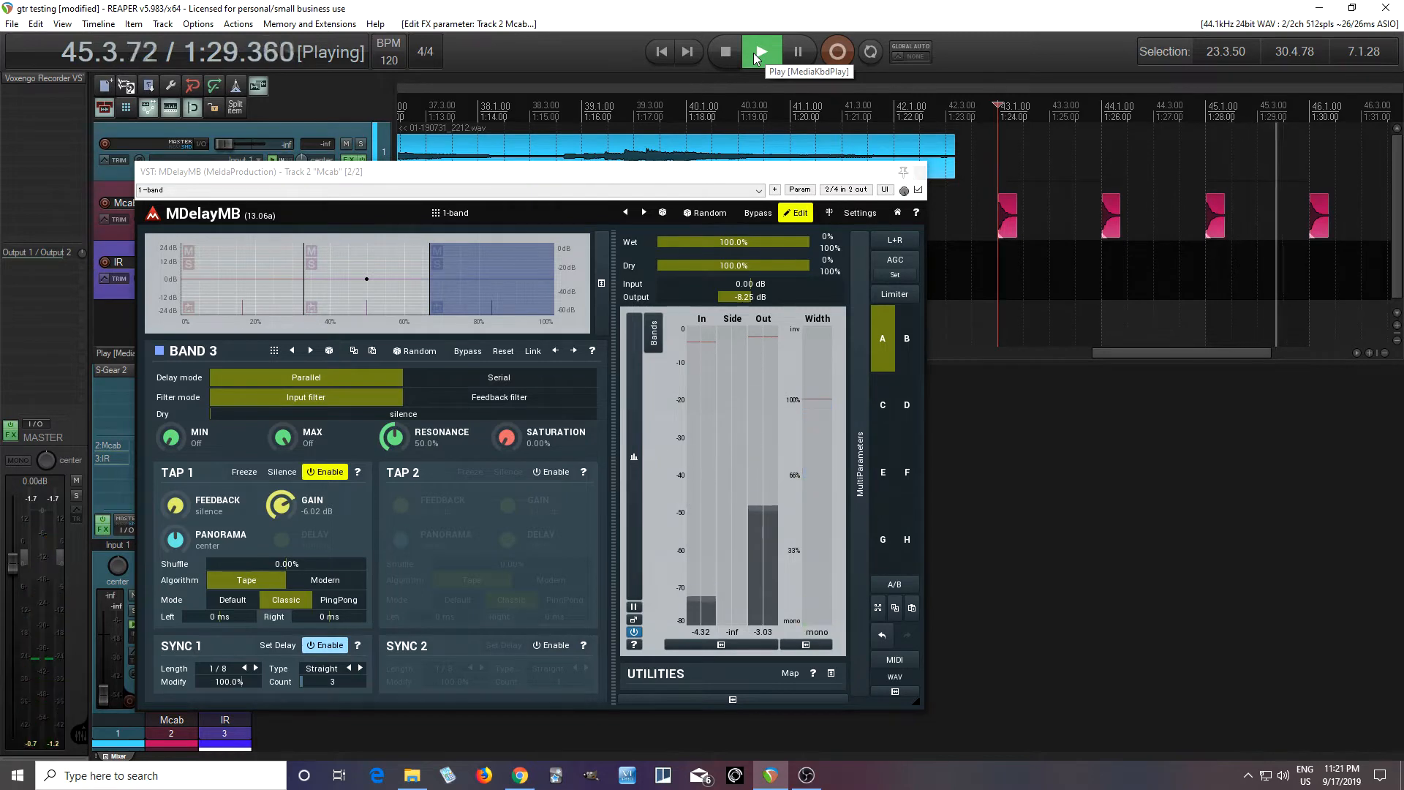
key("space")
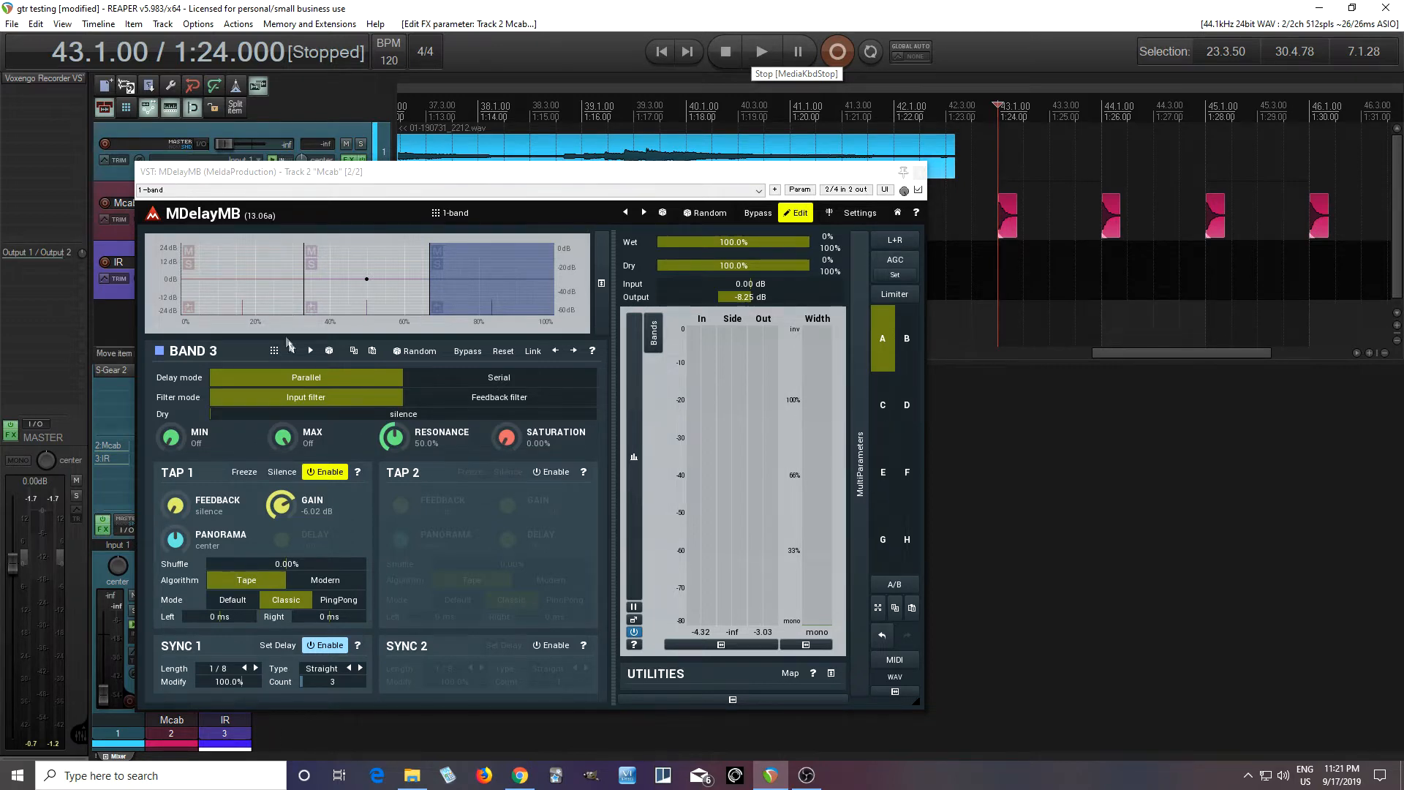
Step: Move the playback position to 45.4, set band 1 to Serial delay mode, and enable its Tap 2 with feedback at silence
left_click(272, 306)
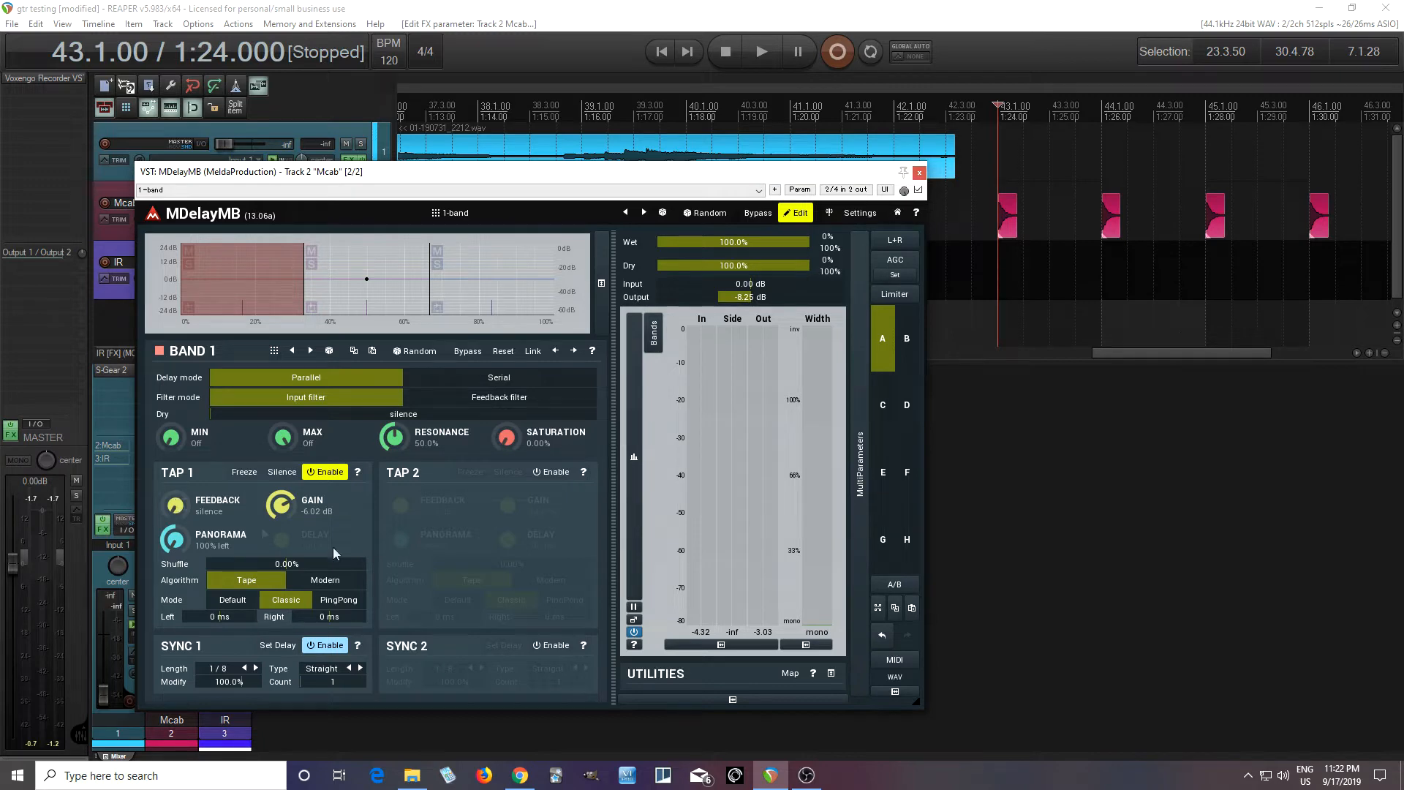
left_click(1277, 225)
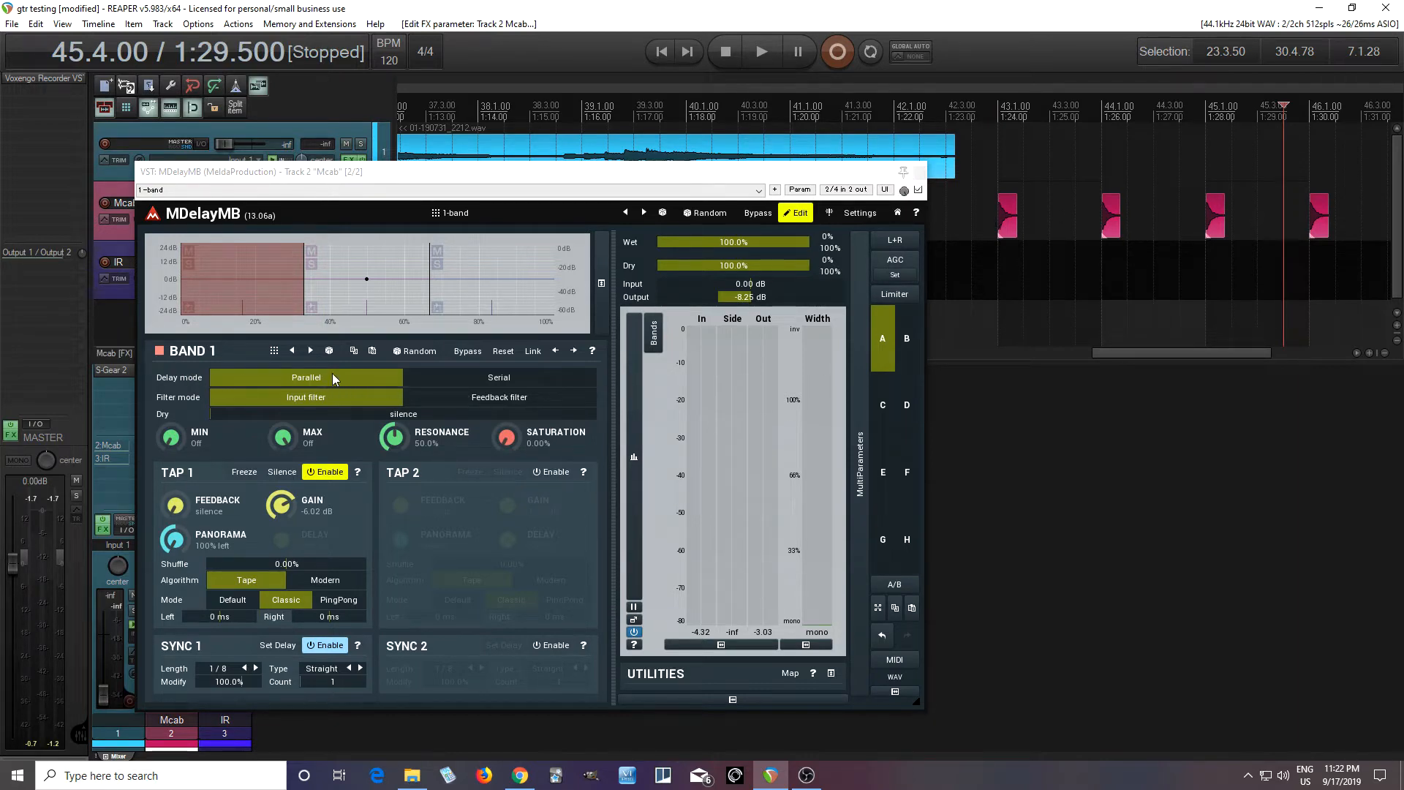
left_click(465, 379)
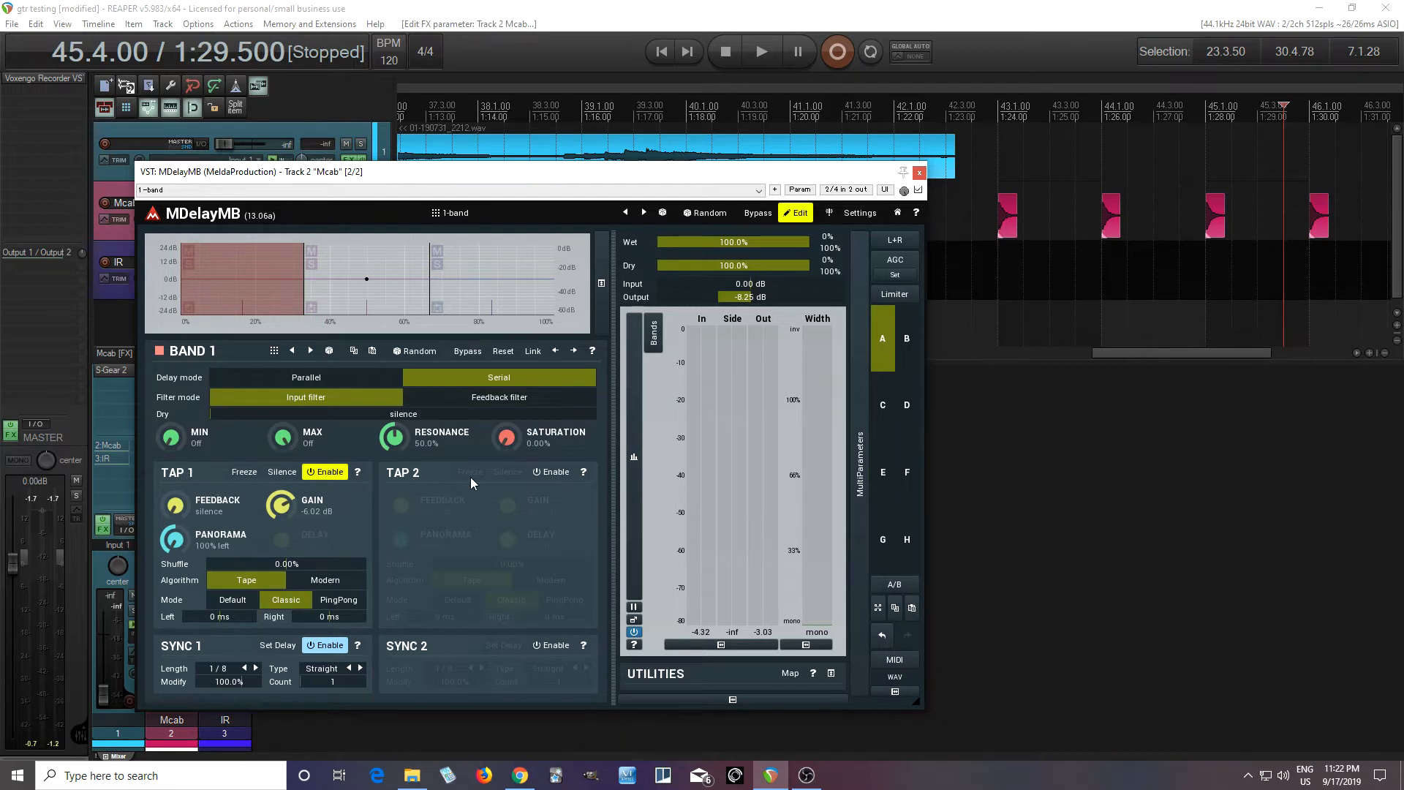
left_click(555, 472)
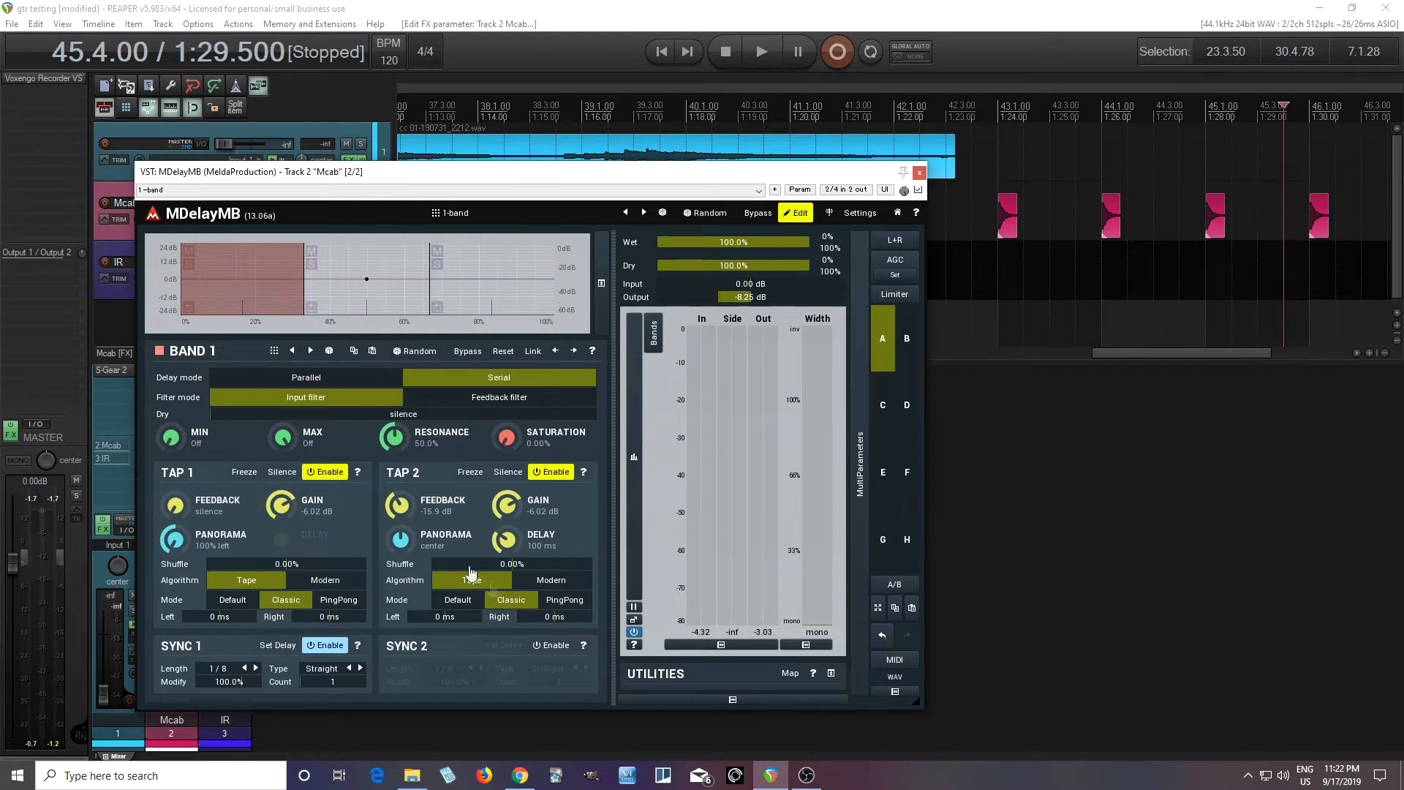
left_click_drag(407, 504, 407, 571)
Step: Solo band 1, enable its Sync 2 with a count of 3, and audition the band from 45.4
left_click(188, 266)
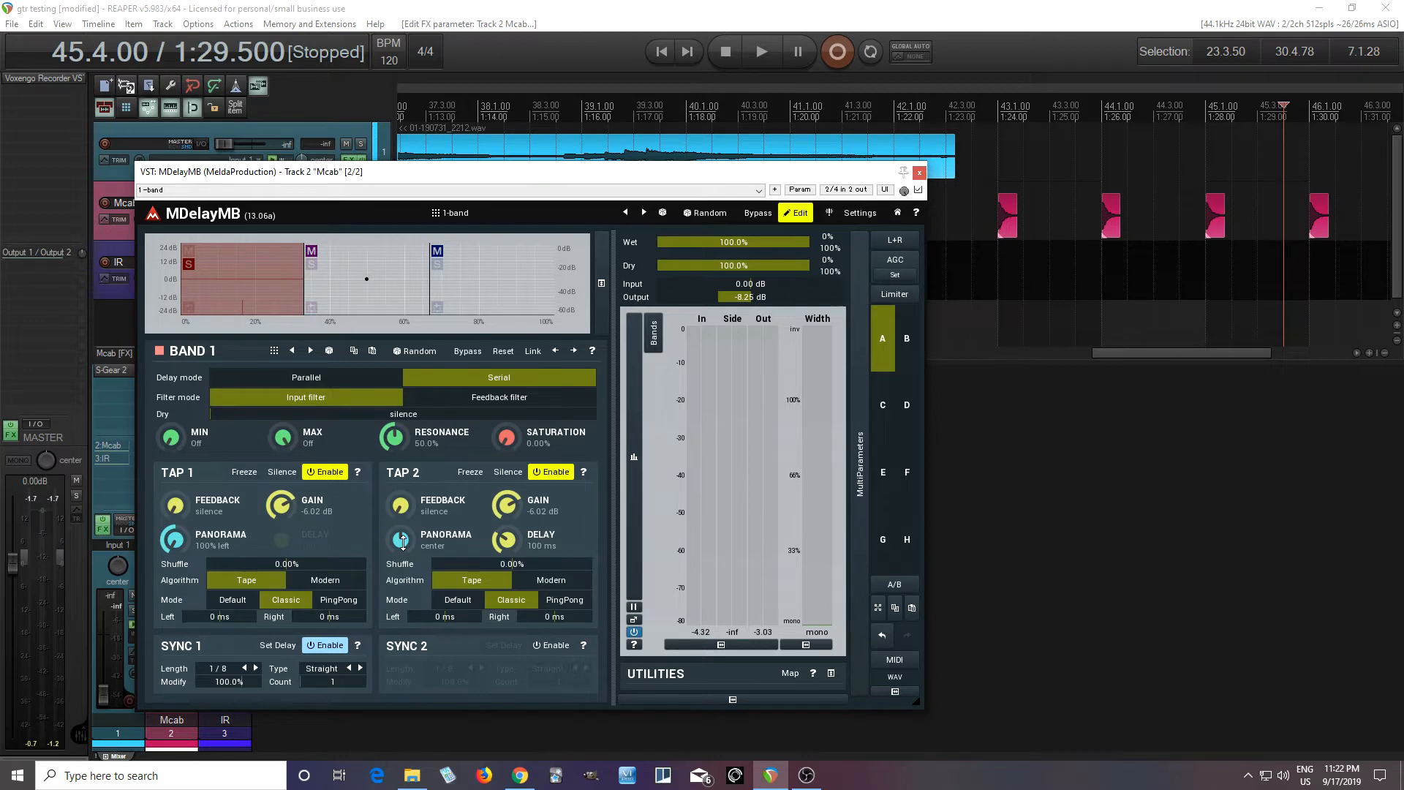
left_click(554, 647)
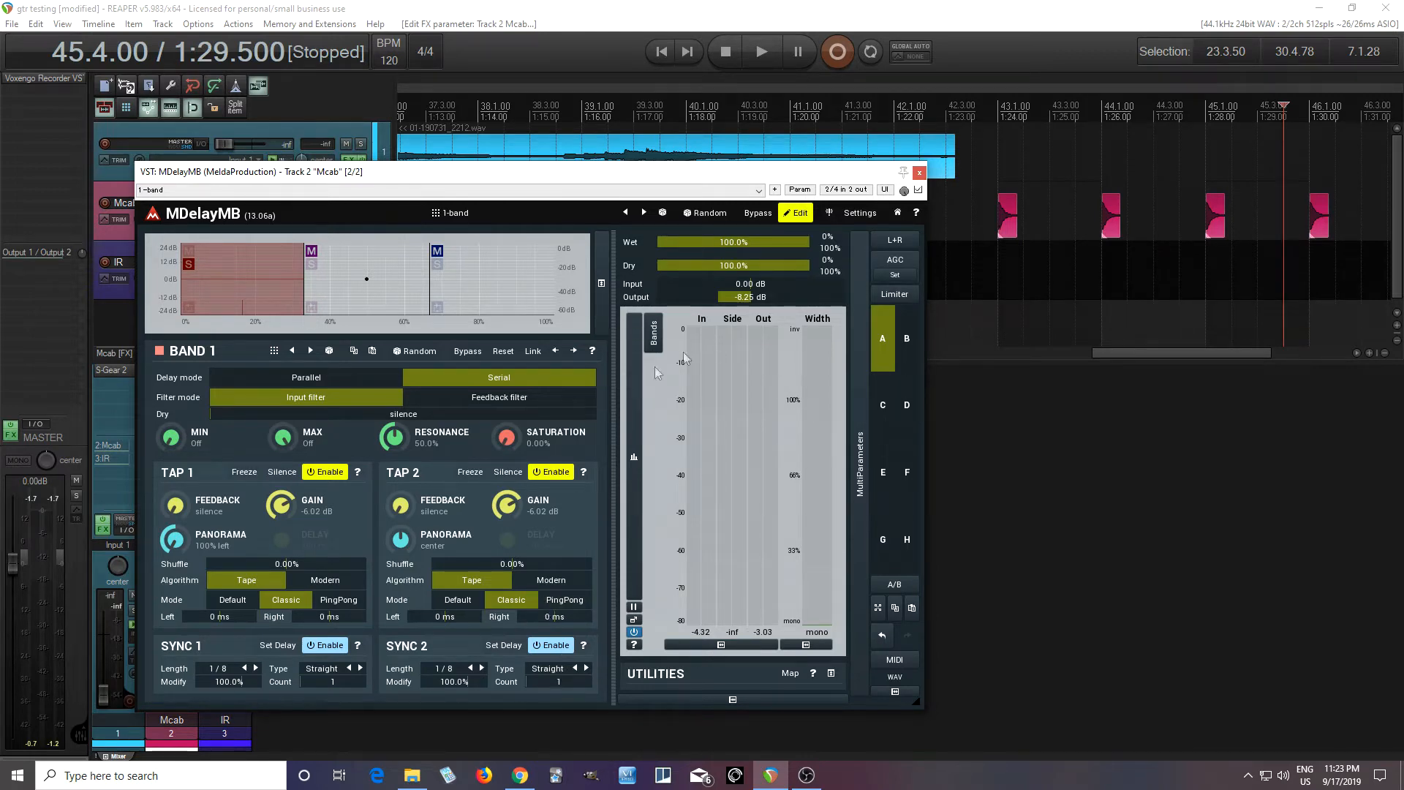
left_click_drag(559, 682, 559, 680)
left_click(762, 53)
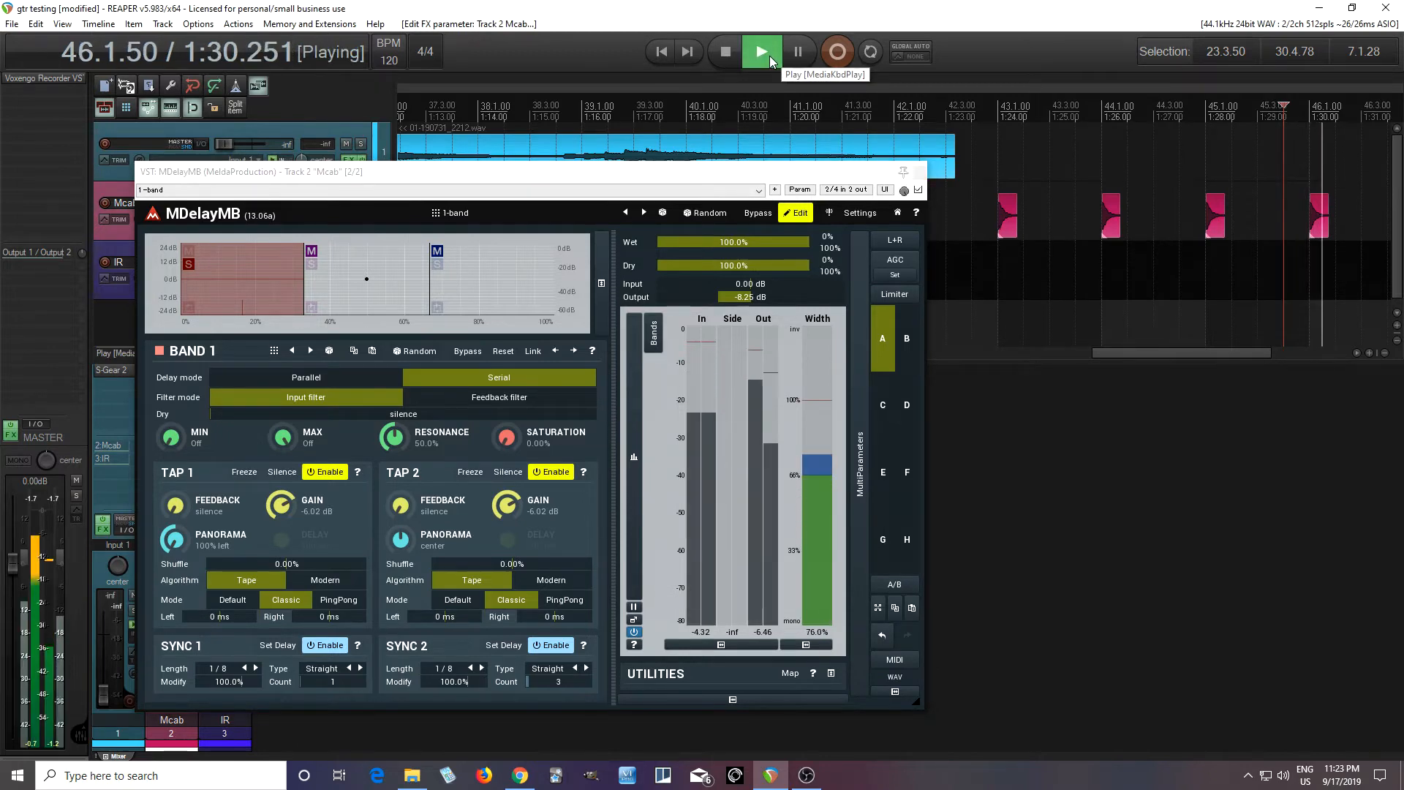
key("space")
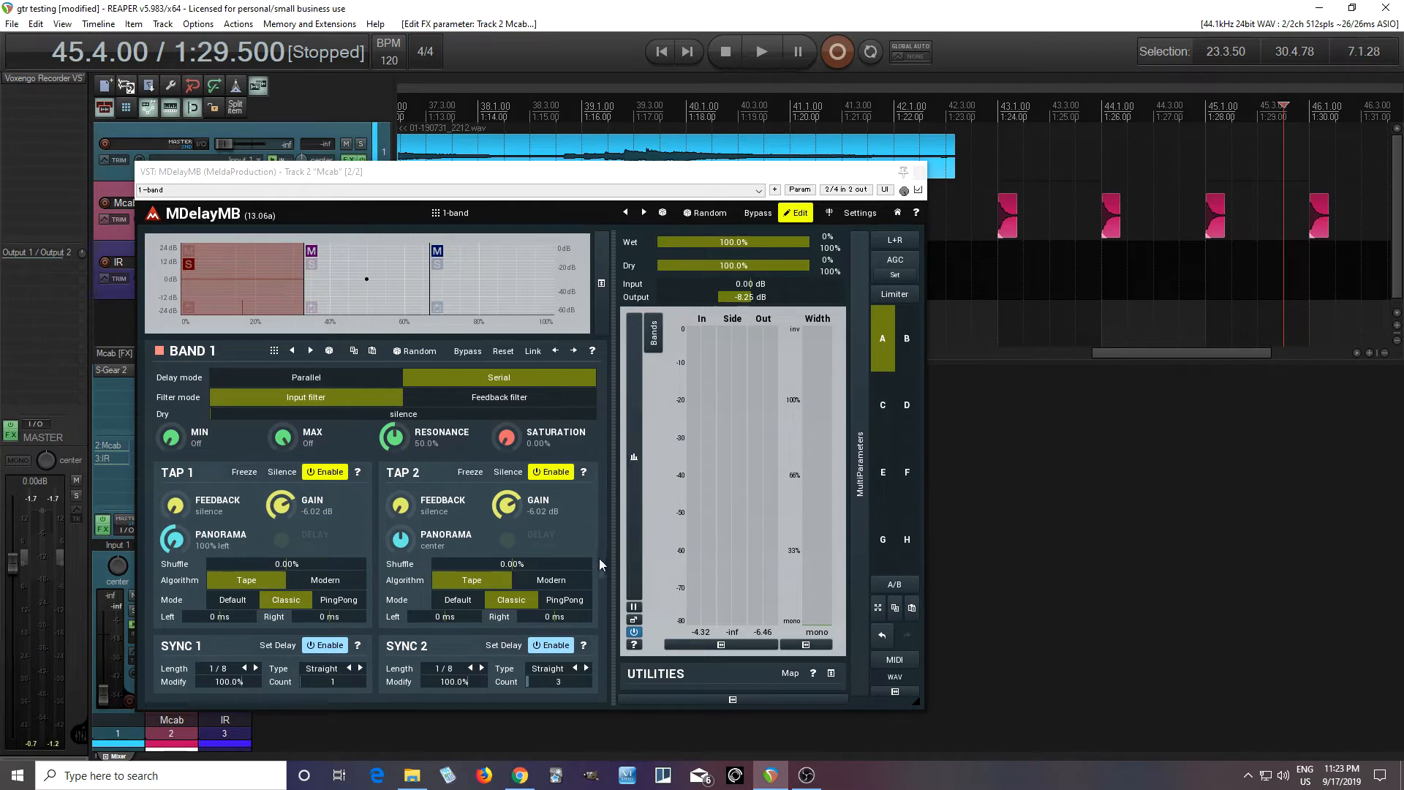
Step: Solo band 2, set its delay mode to Serial, and enable Tap 2 with feedback at silence
left_click(346, 297)
left_click(492, 381)
left_click(550, 473)
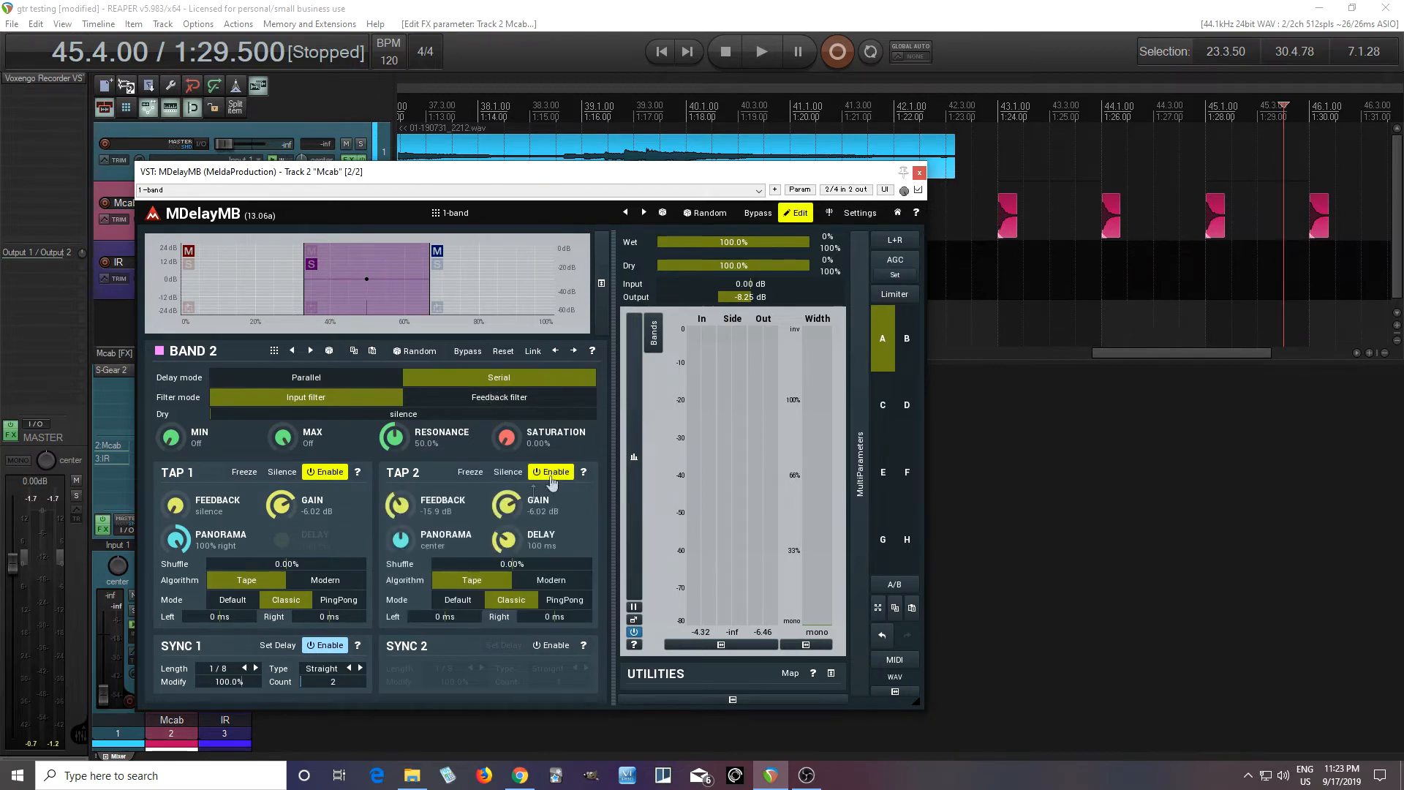
double_click(396, 505)
Step: Enable band 2's Sync 2 with a count of 3 and audition the soloed band
left_click(553, 645)
left_click_drag(559, 682, 564, 682)
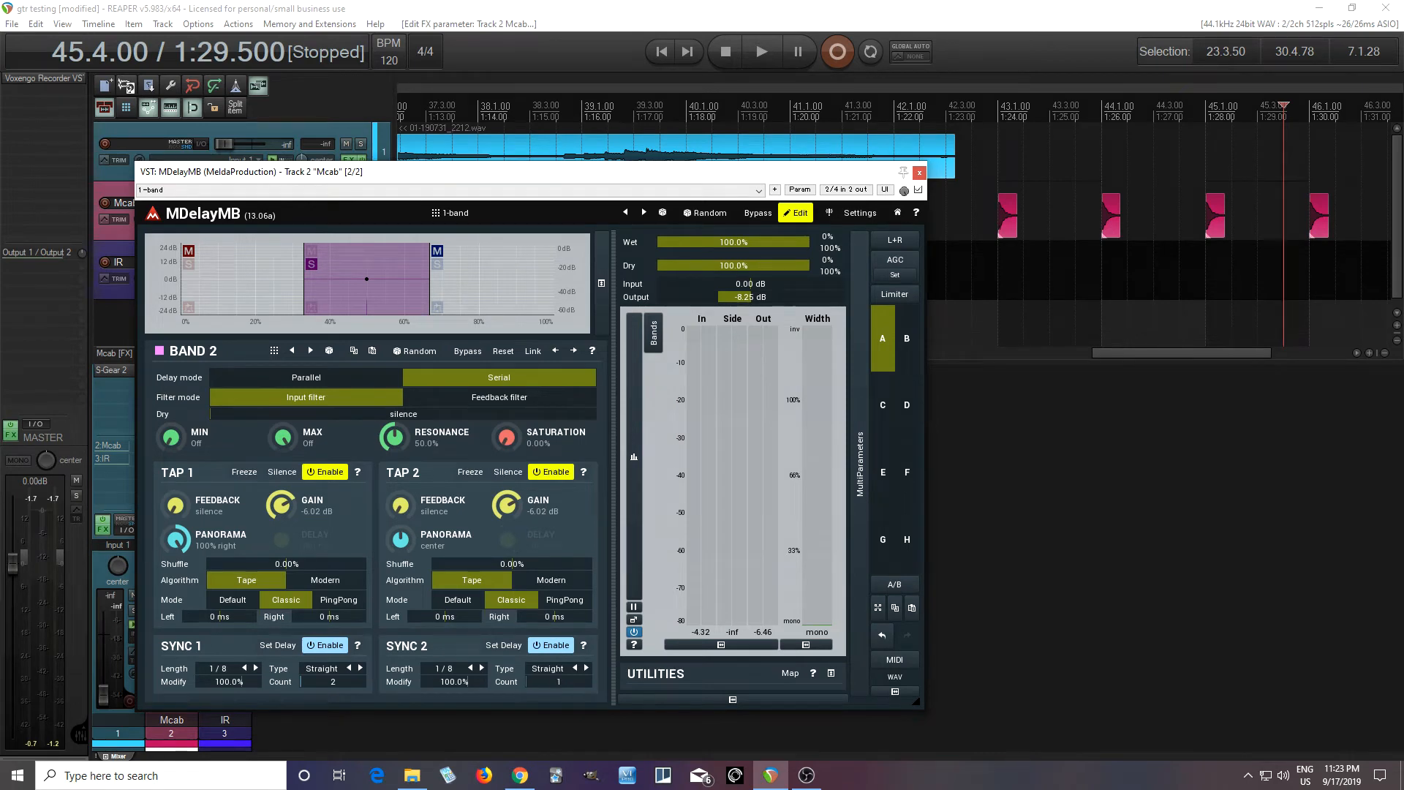
left_click_drag(527, 682, 563, 689)
left_click(777, 63)
key("space")
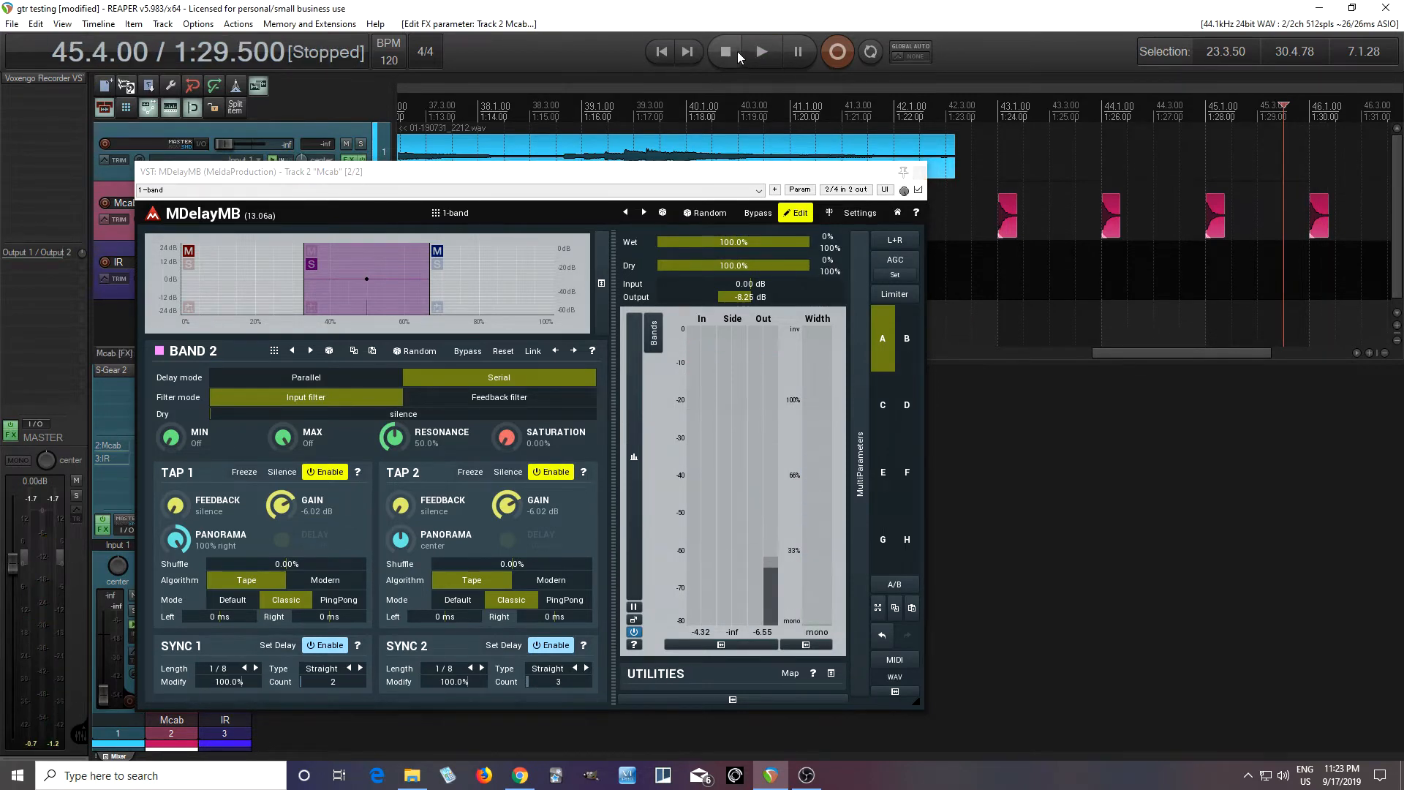
Step: Solo band 3 and enable its Tap 2 with feedback at silence and Sync 2 with a count of 3
left_click(459, 297)
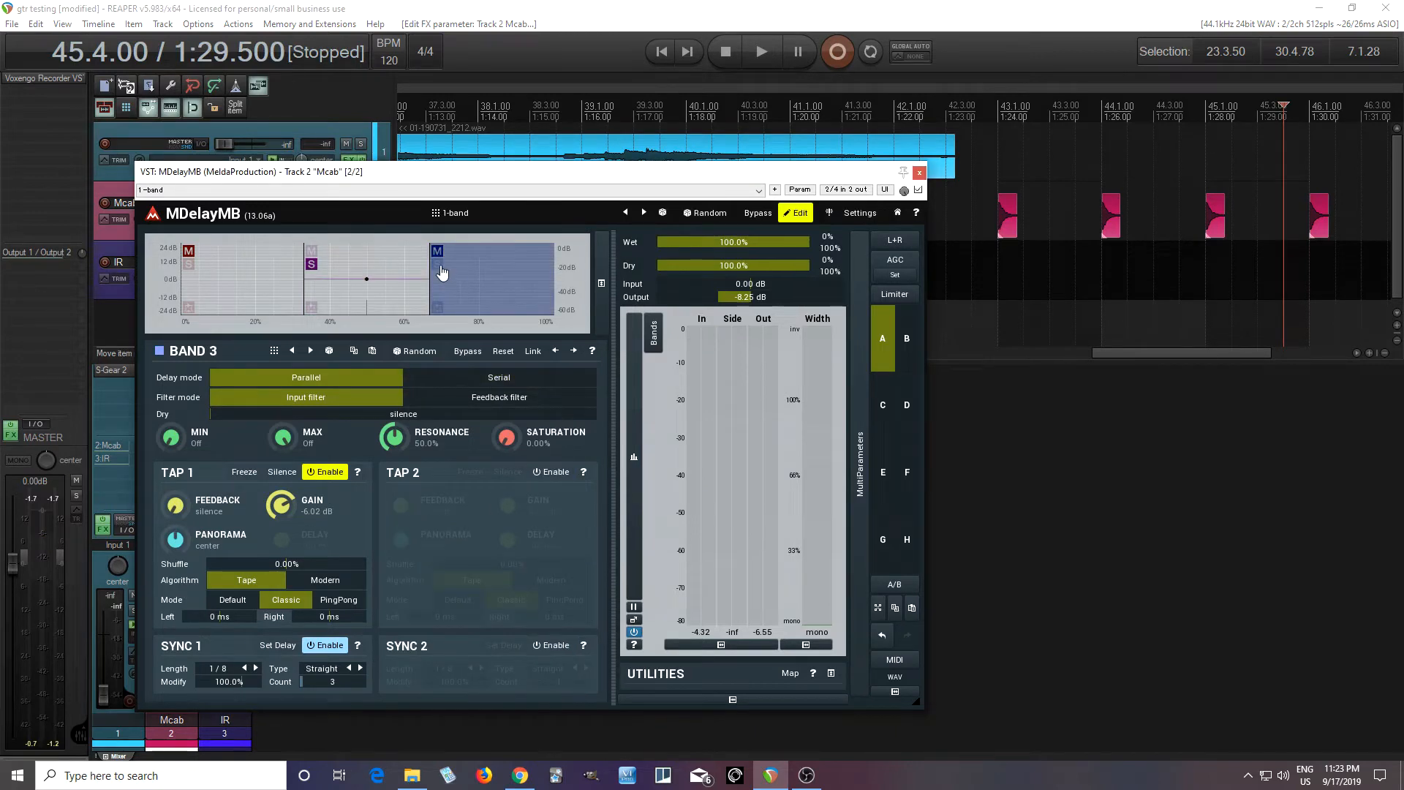
left_click(542, 486)
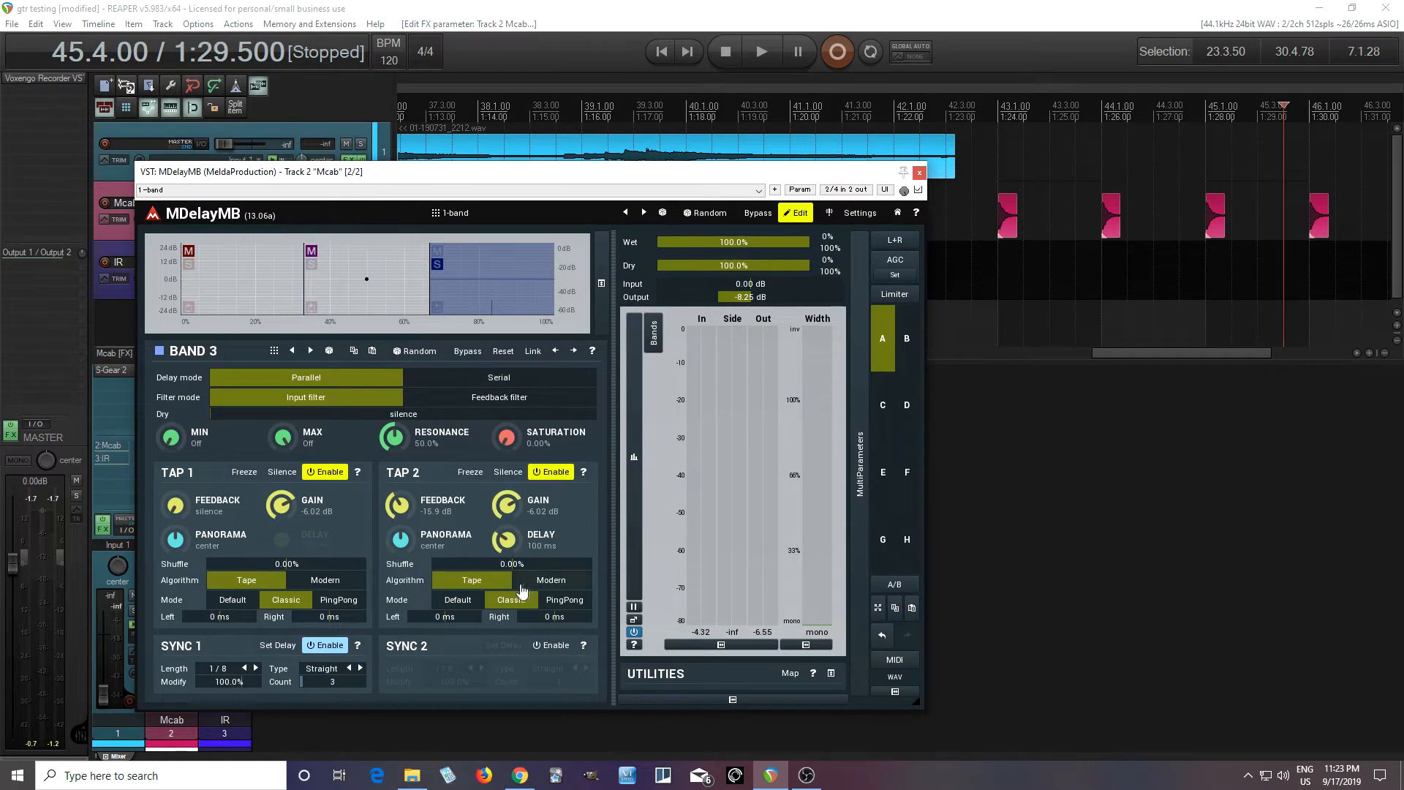
left_click(554, 645)
left_click_drag(554, 681, 562, 681)
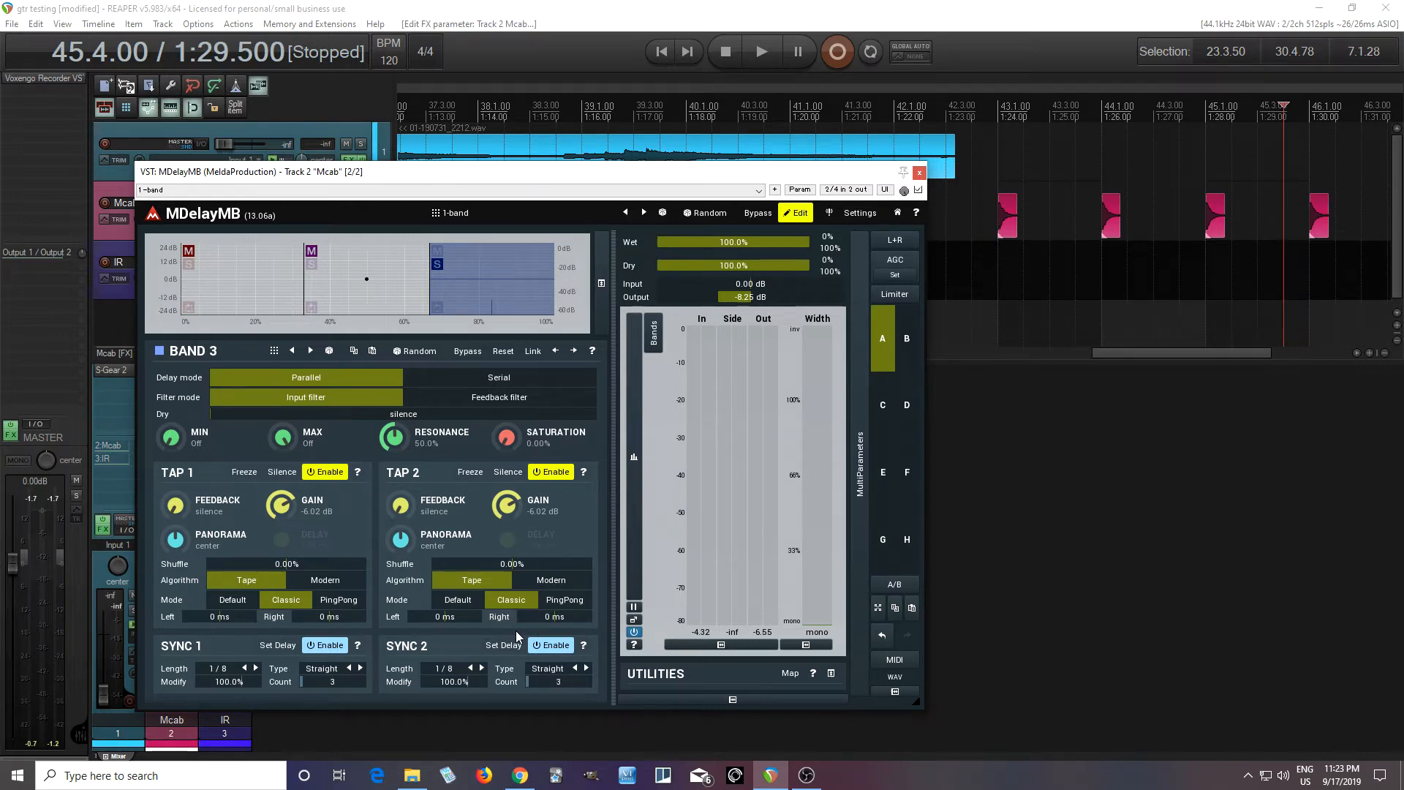
Step: Set band 3's delay mode to Serial and audition the soloed band
left_click(490, 388)
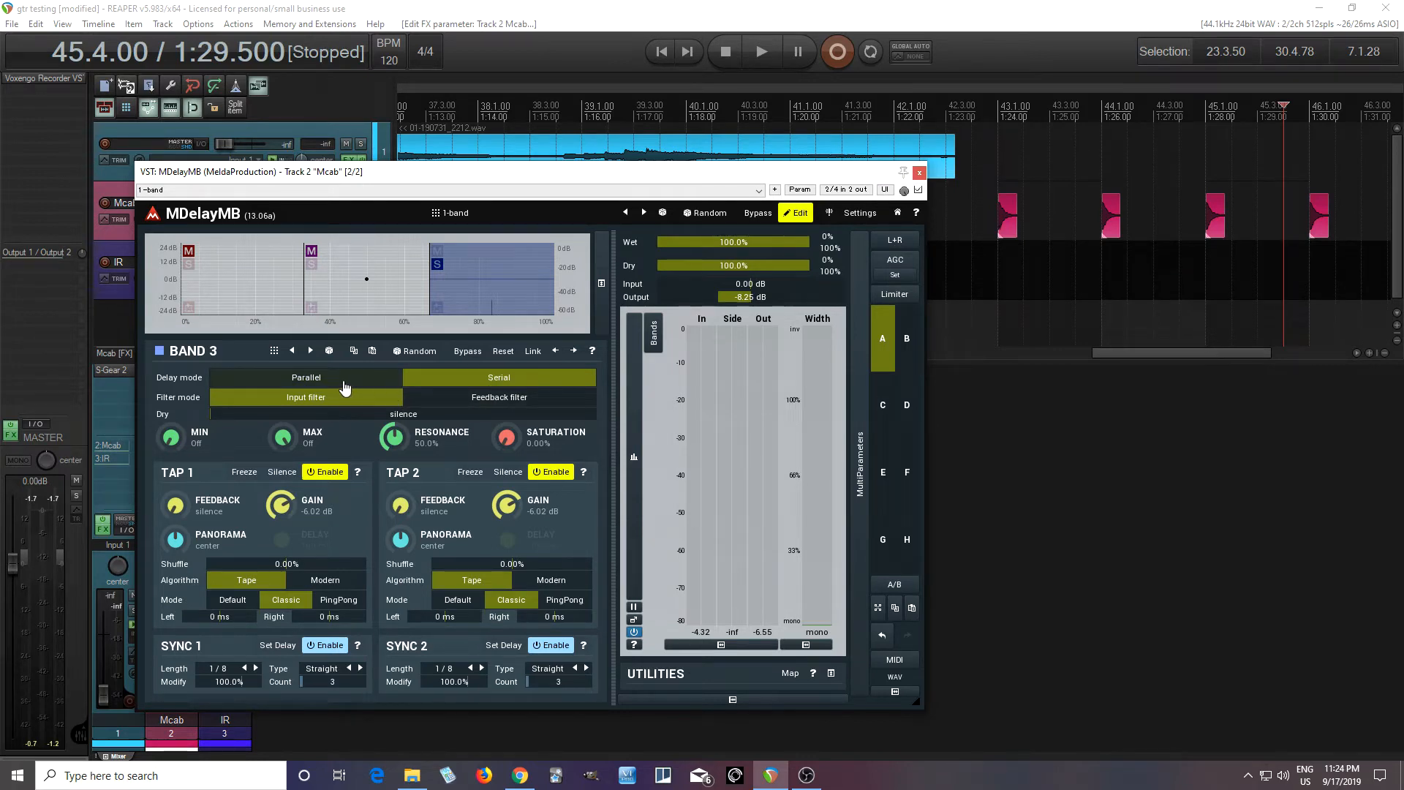
left_click(764, 51)
left_click(729, 54)
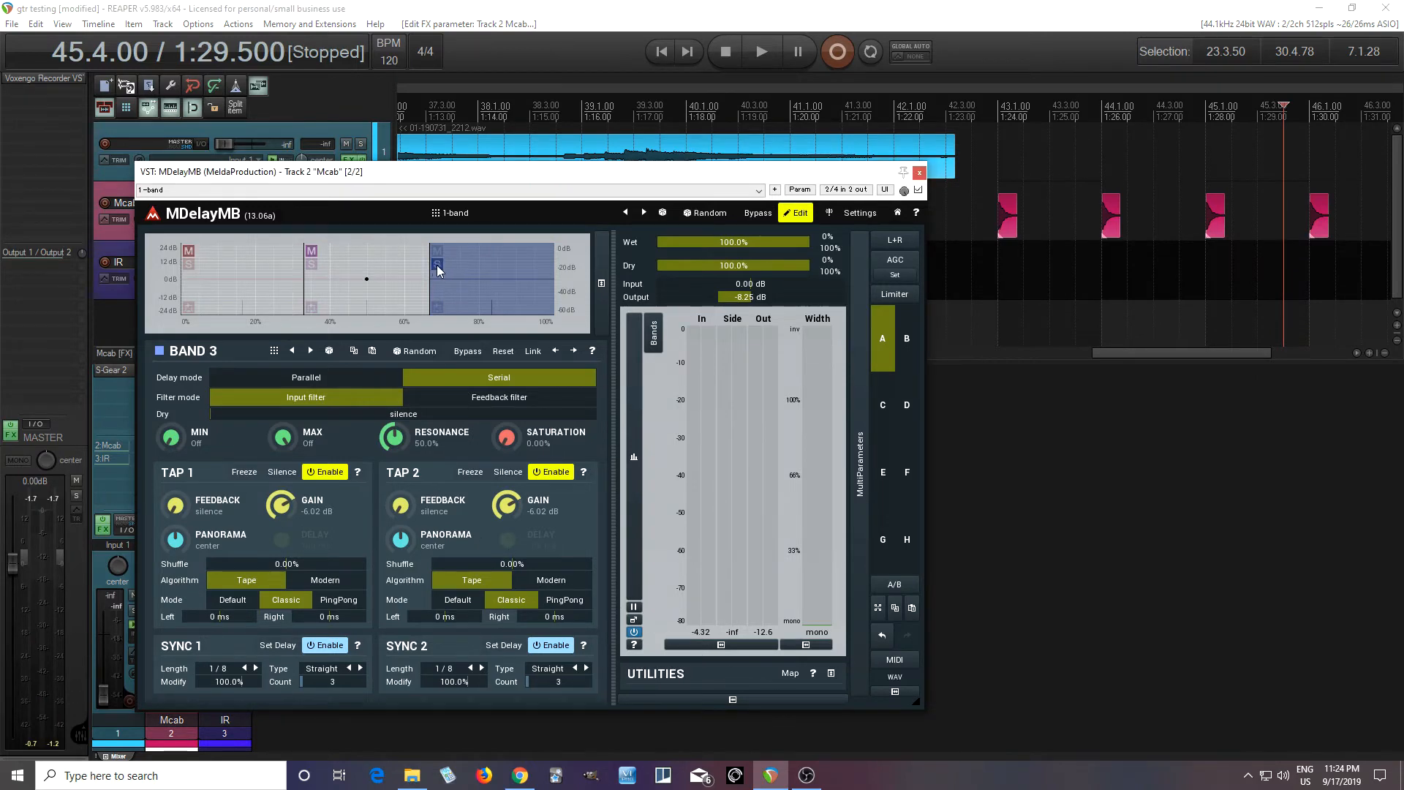
Step: Unsolo band 3, play all bands, and raise Tap 2 feedback to -15.9 dB in bands 3 and 1 and -15.7 dB in band 2
left_click(767, 55)
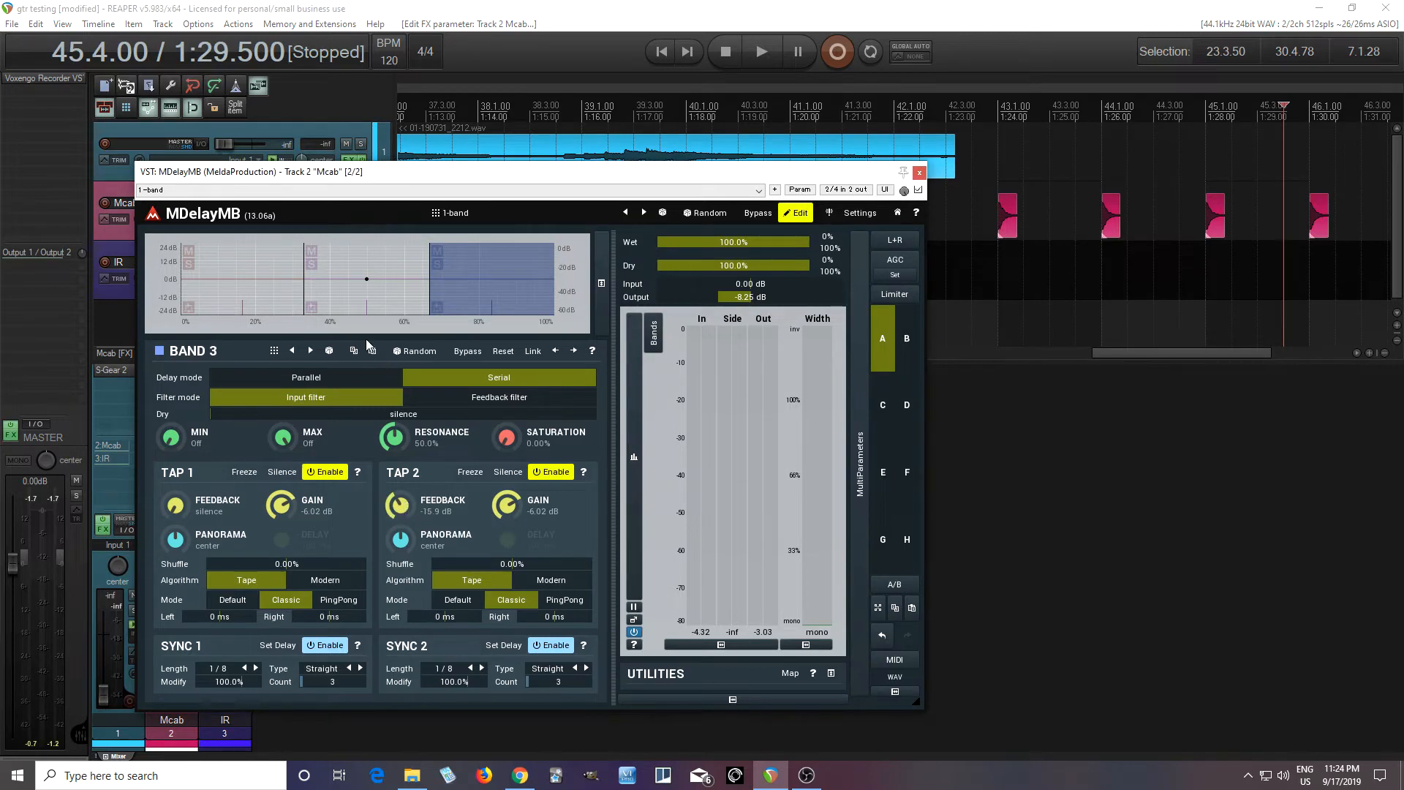
left_click(360, 310)
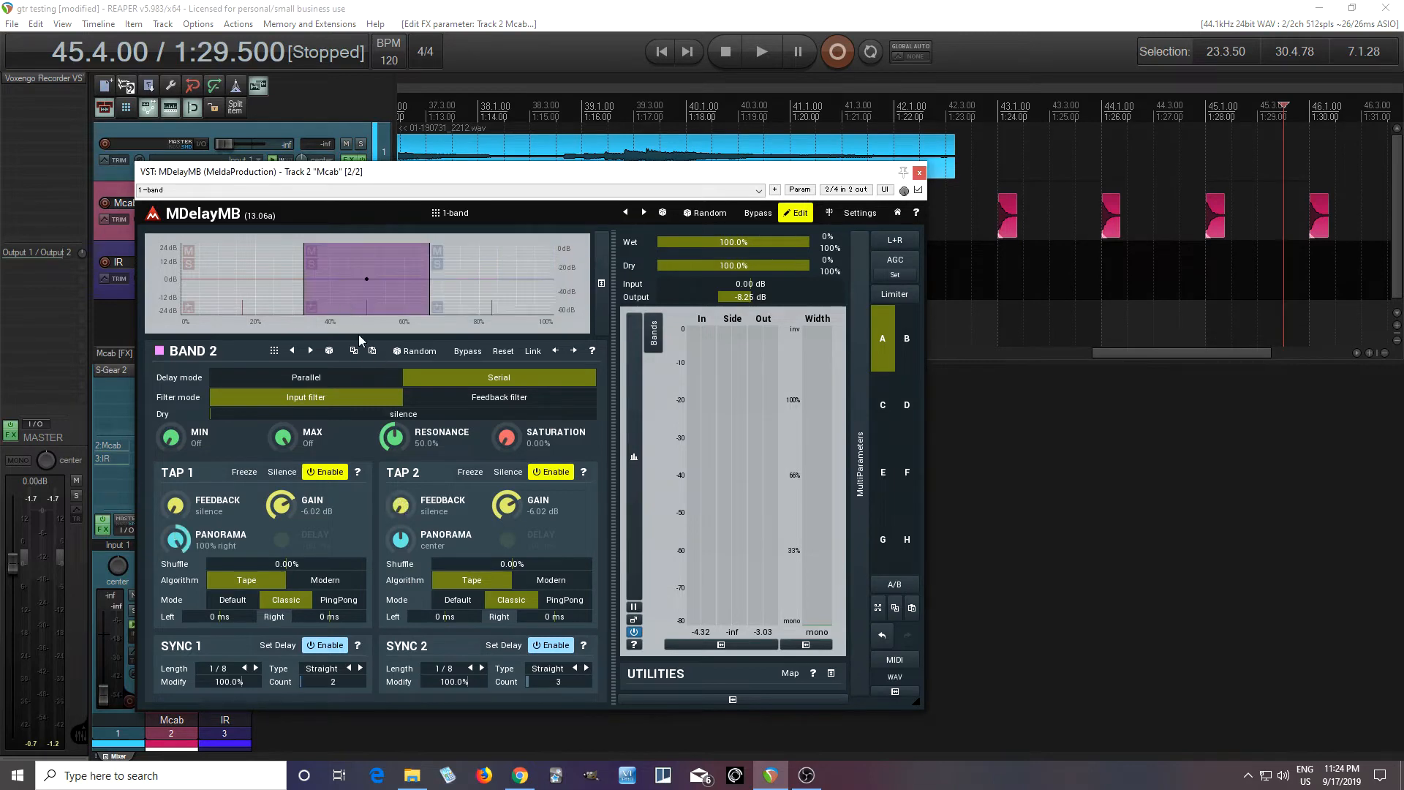
left_click(229, 291)
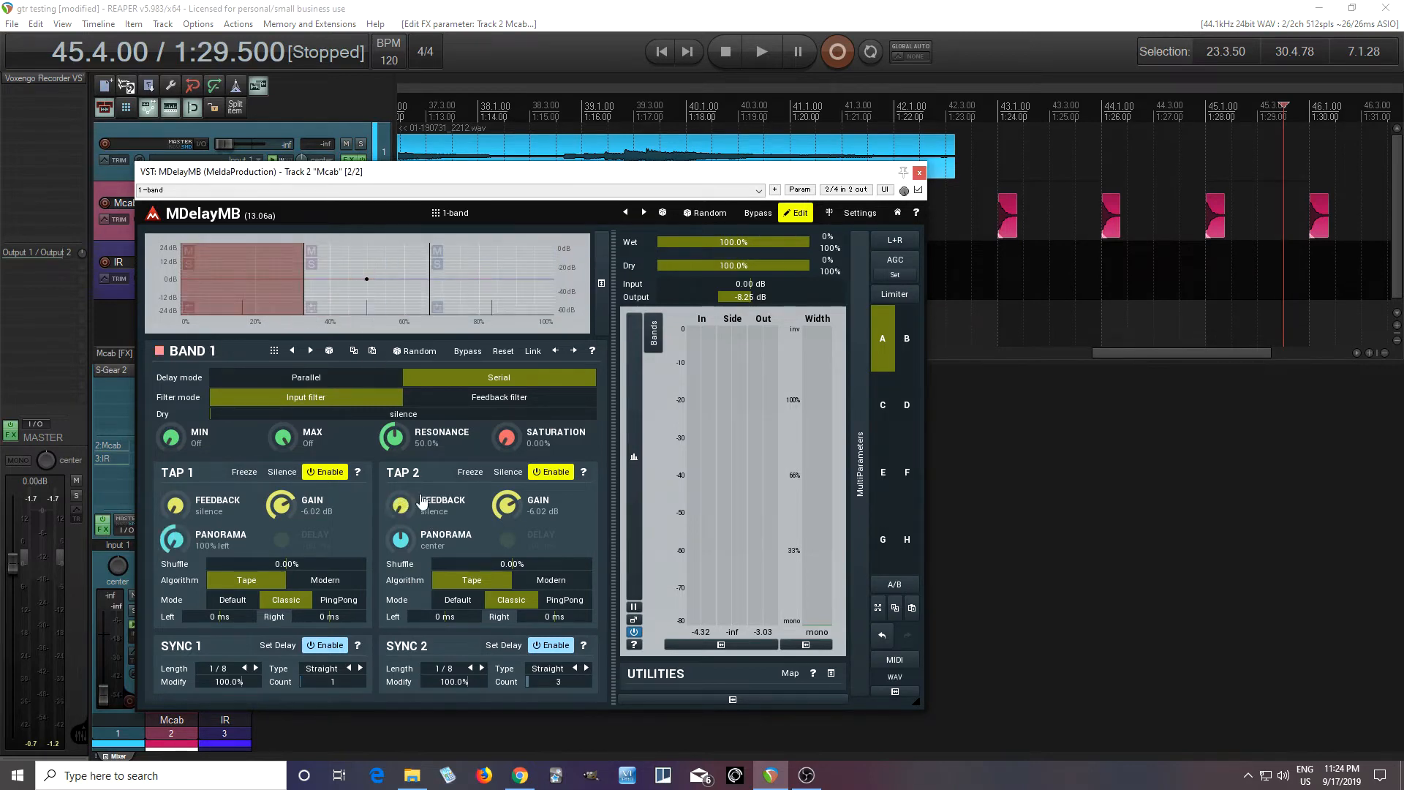
left_click(768, 50)
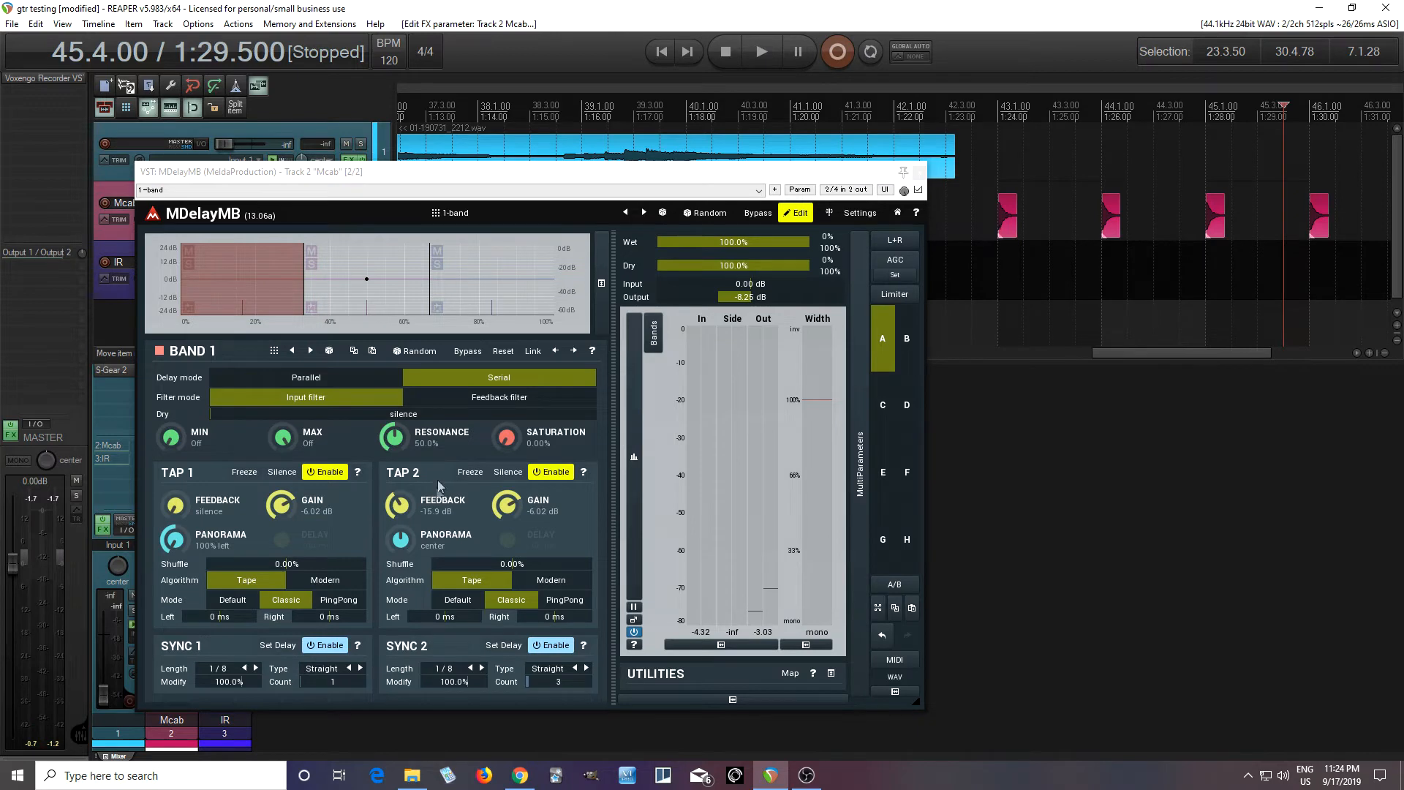
Step: Set band 1's Tap 2 feedback to exactly -6 dB
right_click(399, 505)
left_click(464, 663)
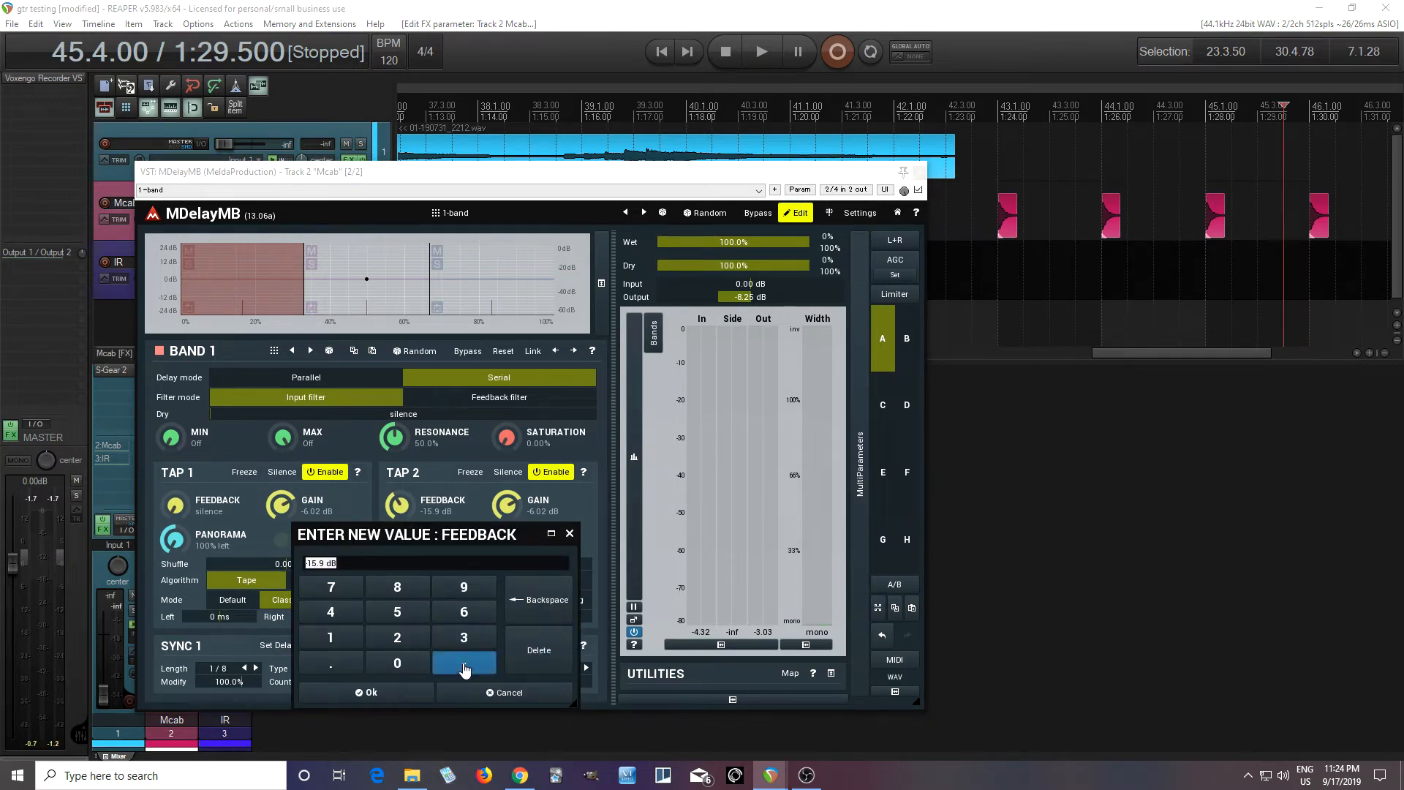
left_click(464, 612)
left_click(407, 692)
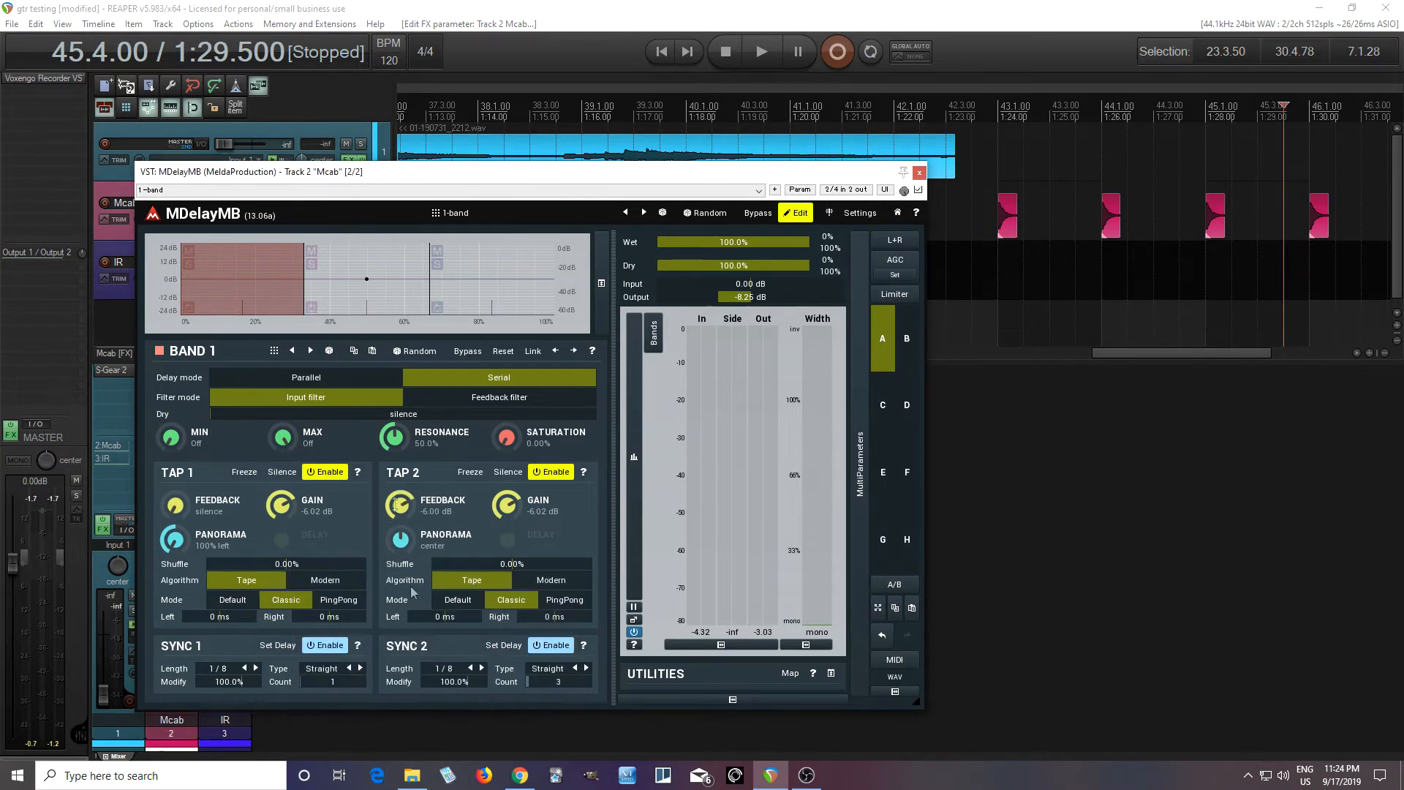
Step: Set band 2's Tap 2 feedback to exactly -6 dB
left_click(357, 313)
right_click(401, 505)
left_click(466, 663)
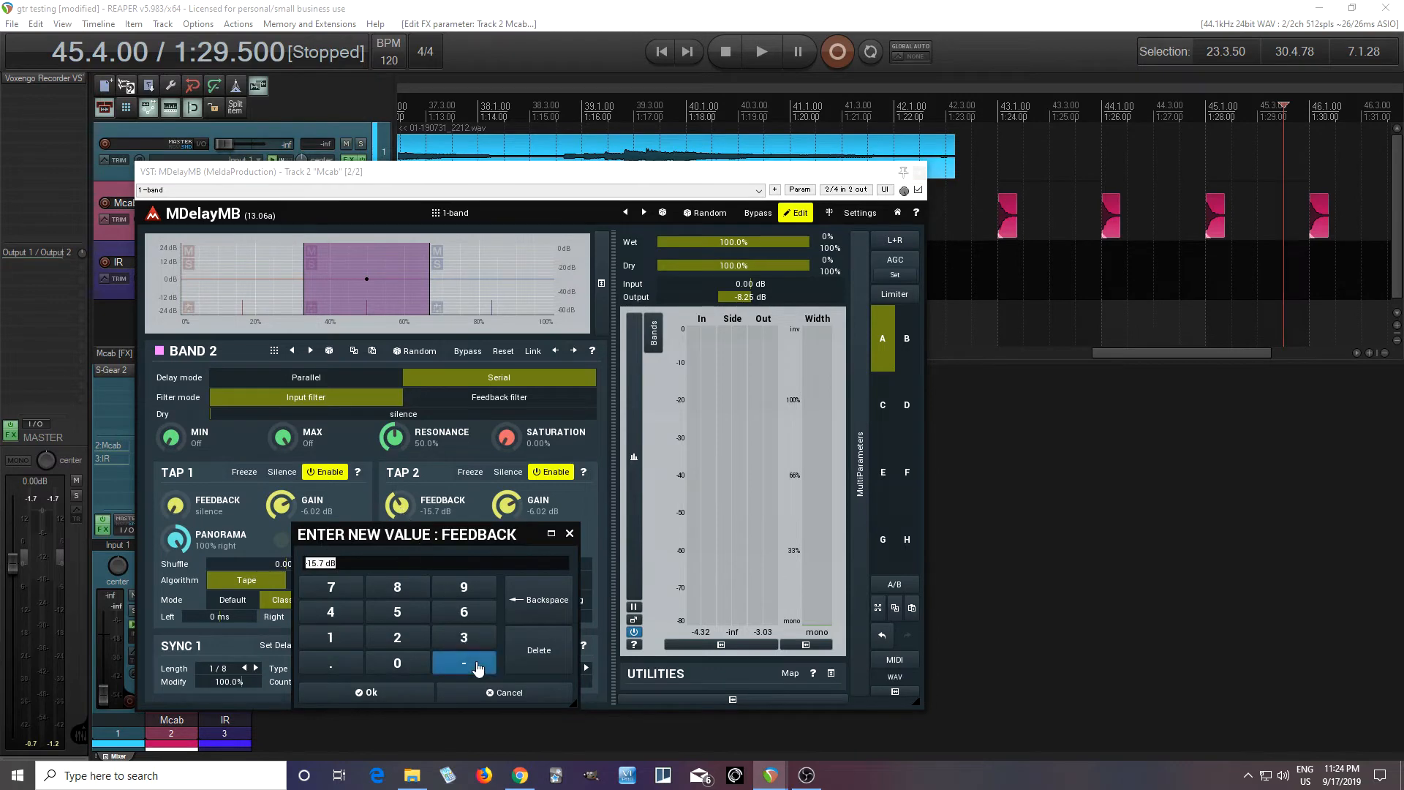
left_click(463, 611)
left_click(408, 692)
Step: Set band 3's Tap 2 feedback to exactly -6 dB and play back all three bands together
left_click(470, 301)
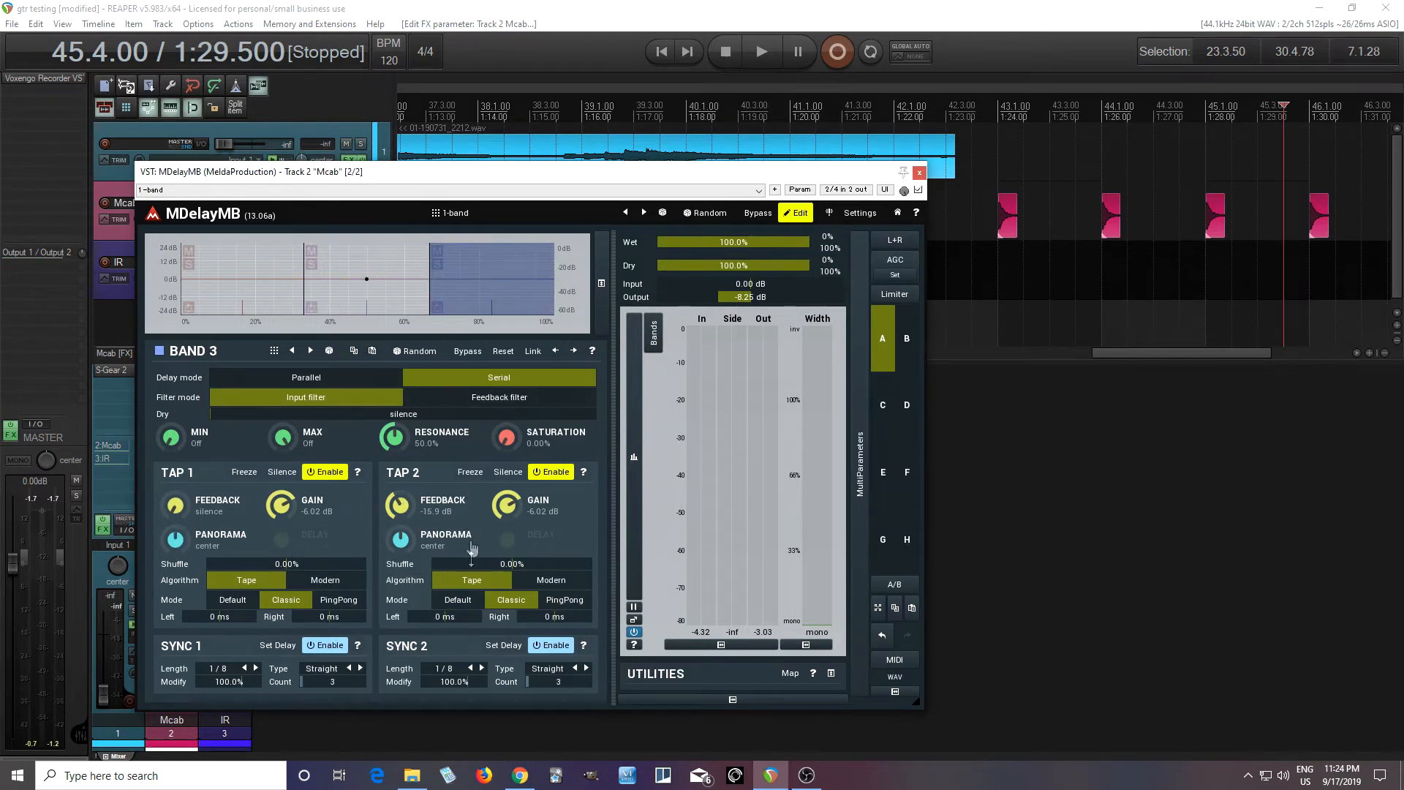
right_click(397, 507)
left_click(468, 658)
left_click(465, 613)
left_click(409, 692)
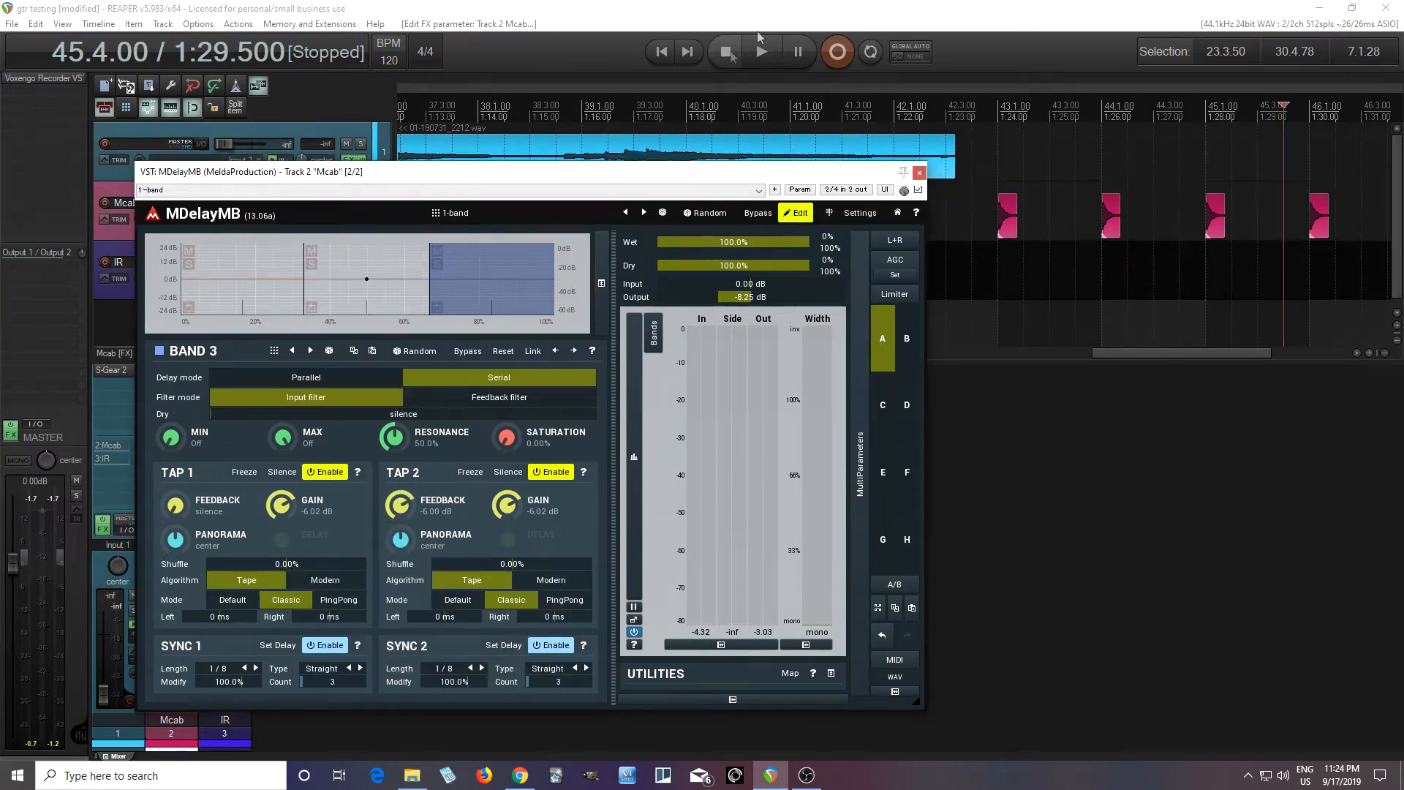
left_click(763, 57)
key("space")
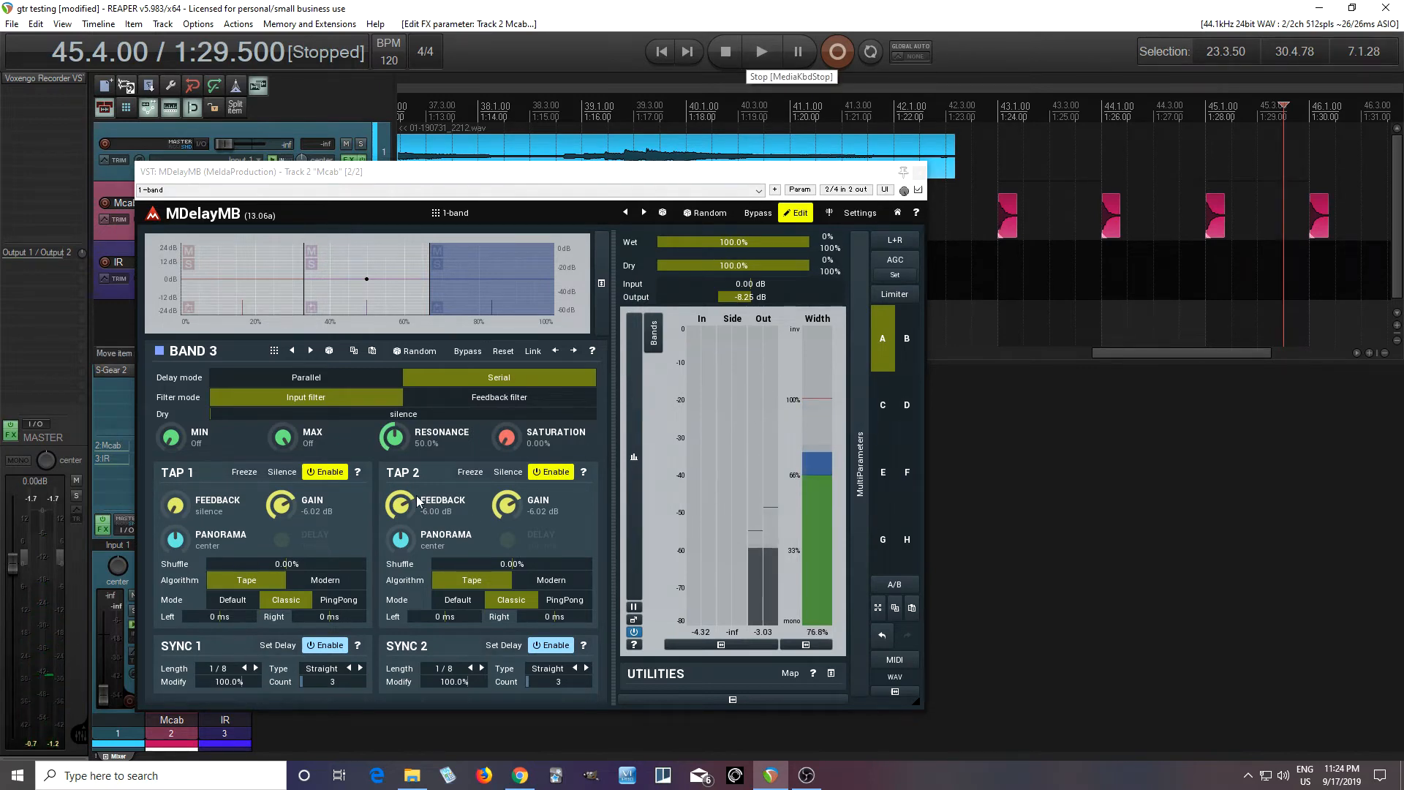
left_click_drag(283, 438, 283, 489)
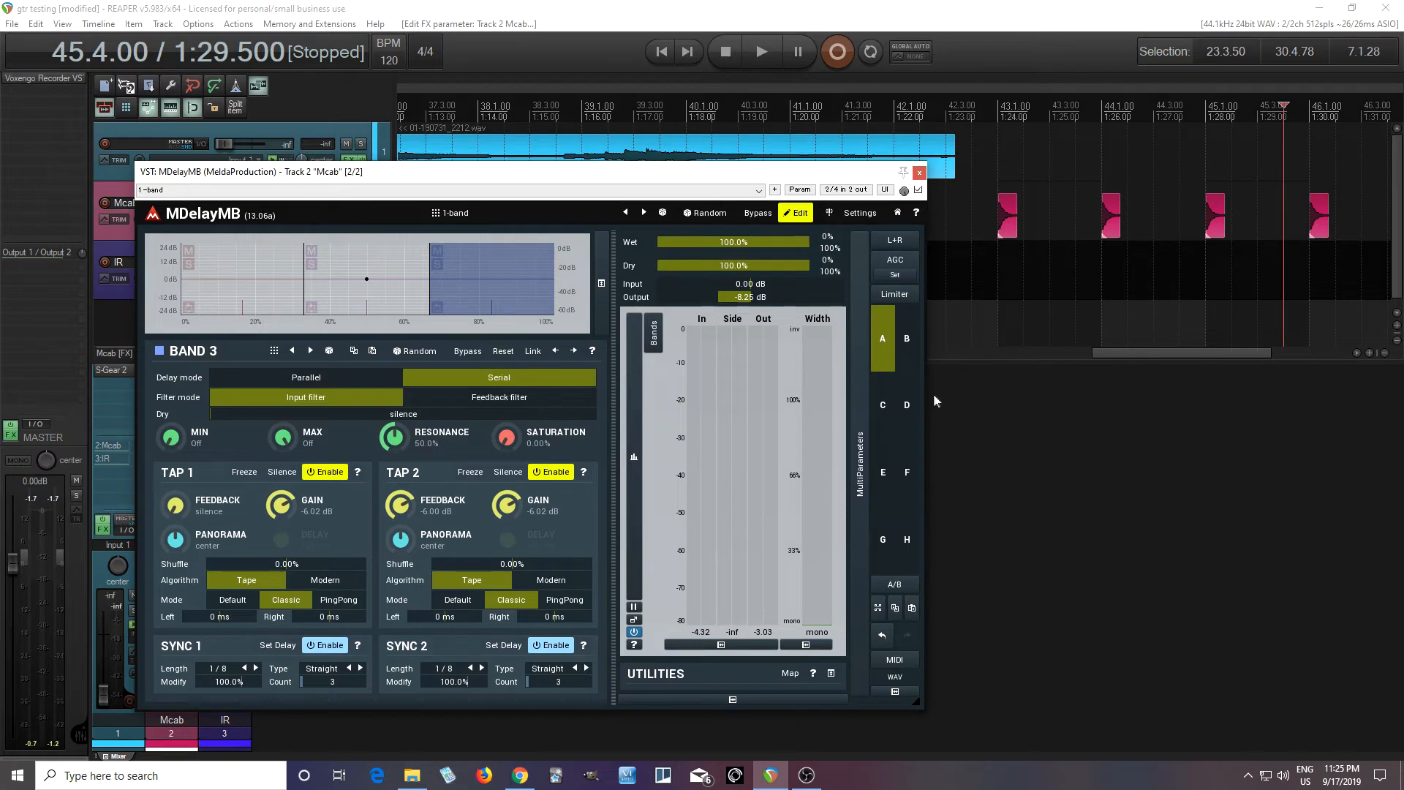
Step: Switch to settings slot B and load the circular delay preset from the Chandler preset folder
left_click(910, 338)
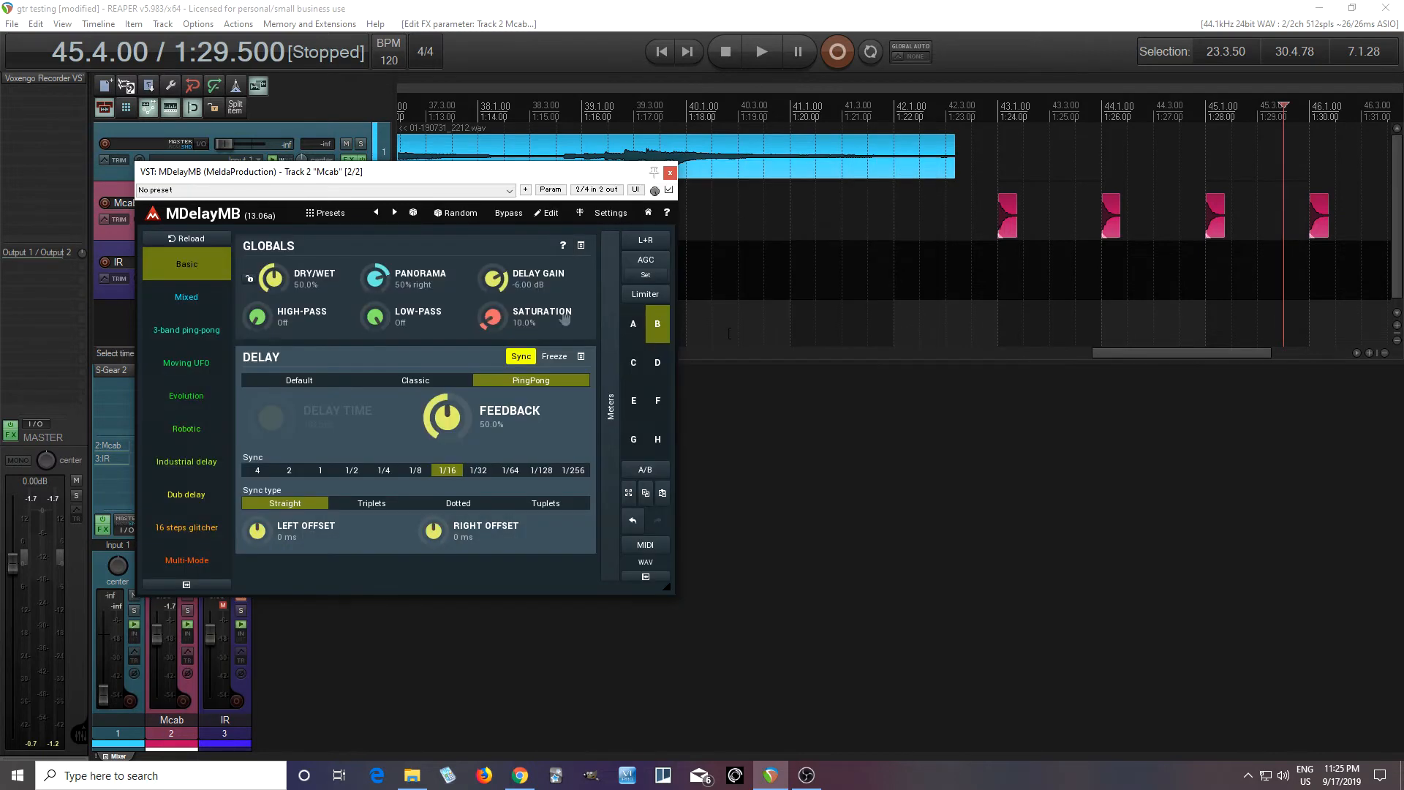
left_click(340, 211)
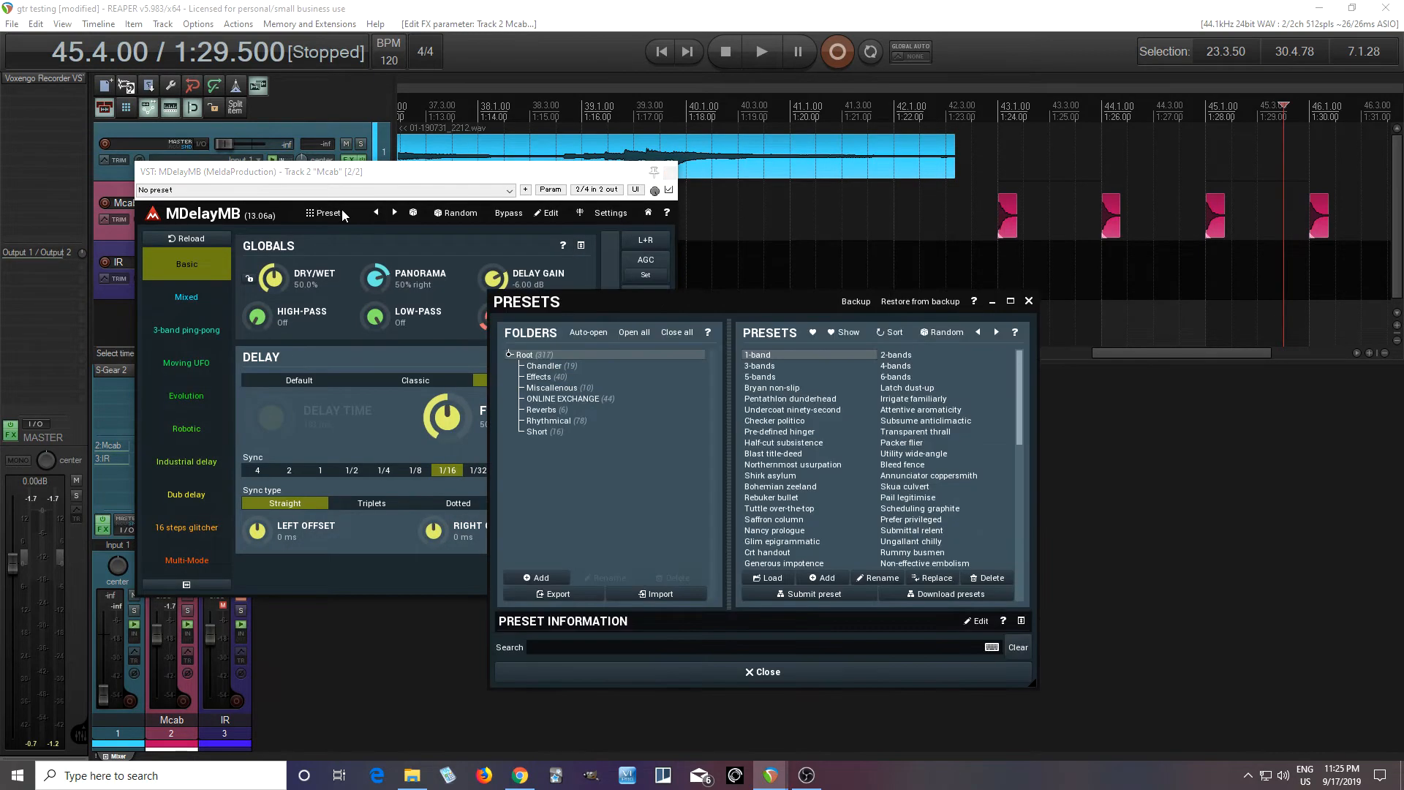
left_click(543, 368)
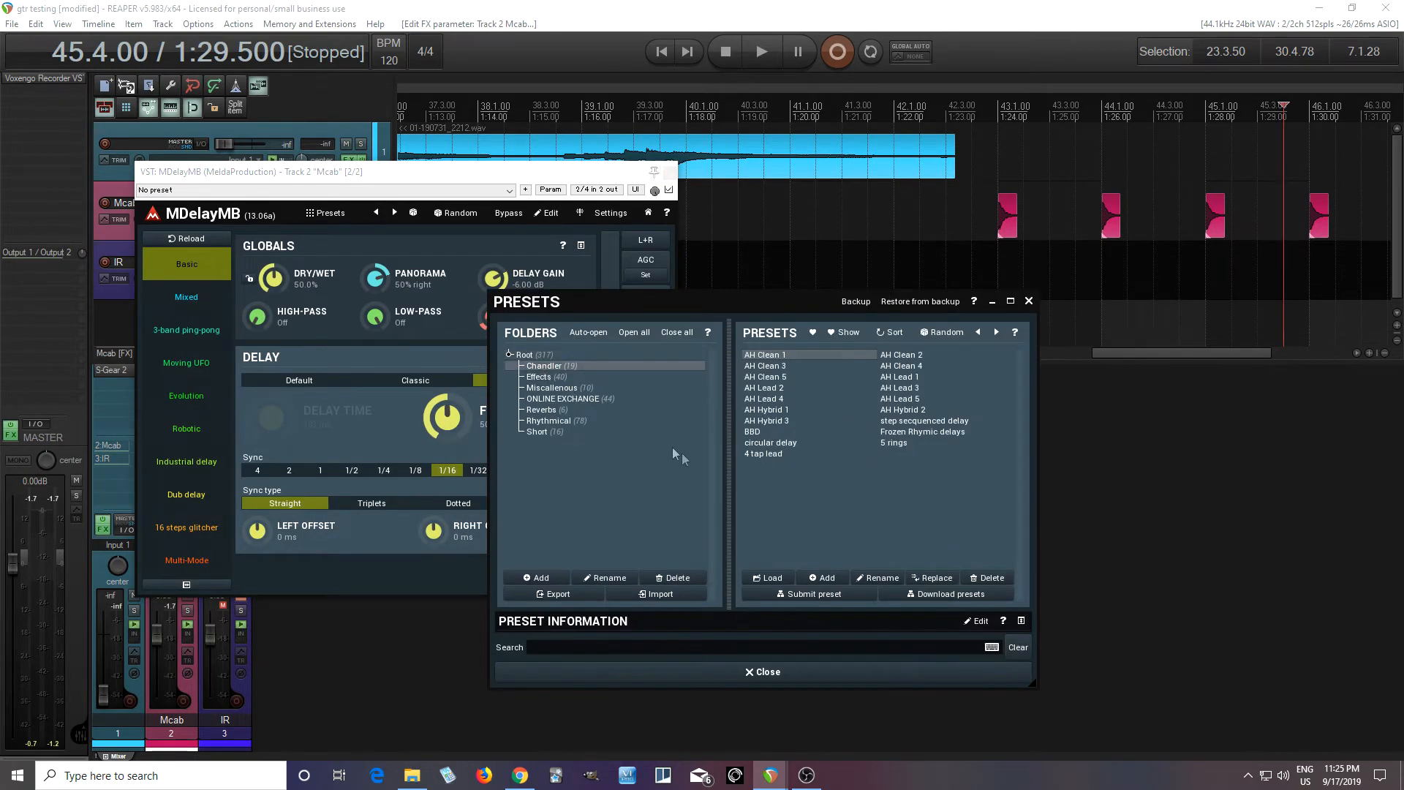
left_click(769, 447)
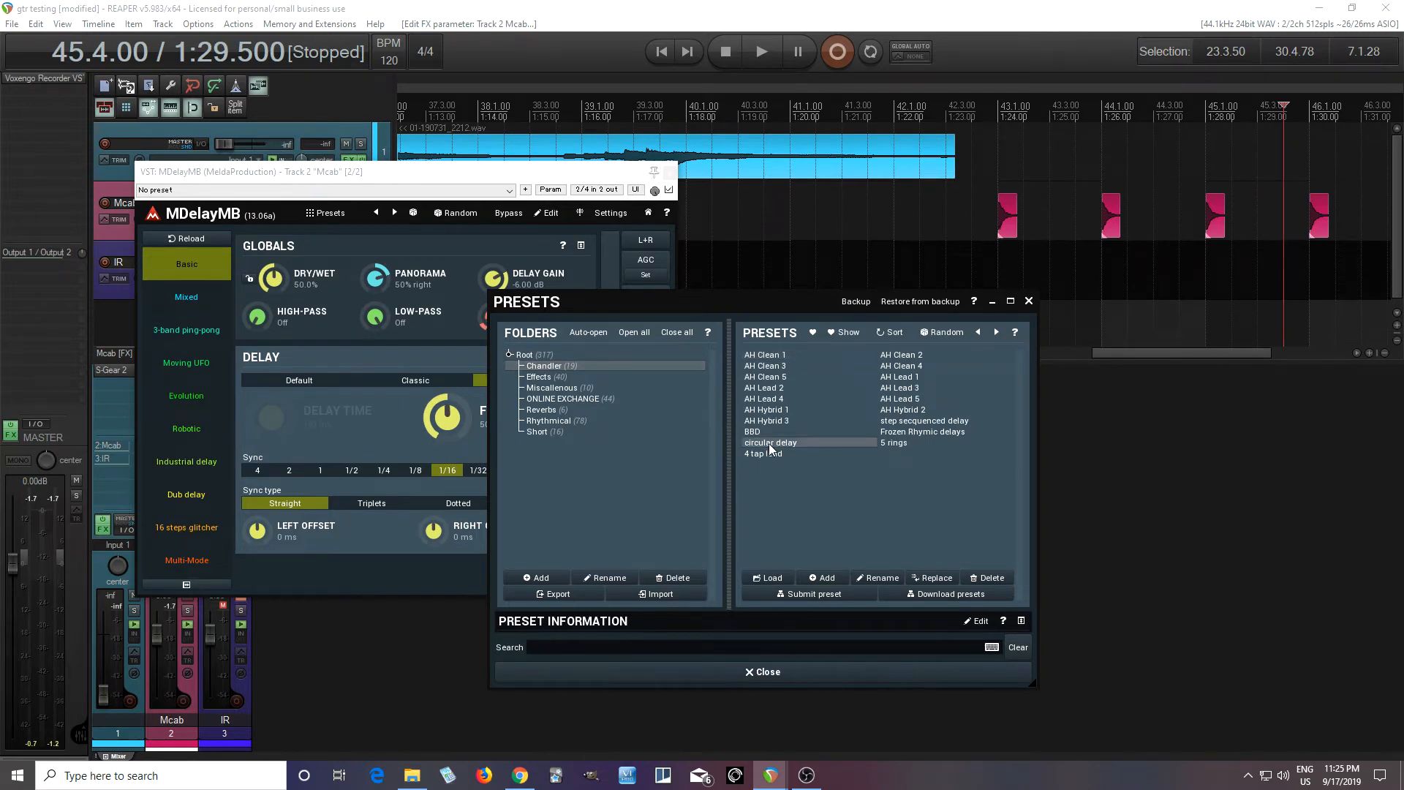
double_click(770, 447)
left_click(806, 672)
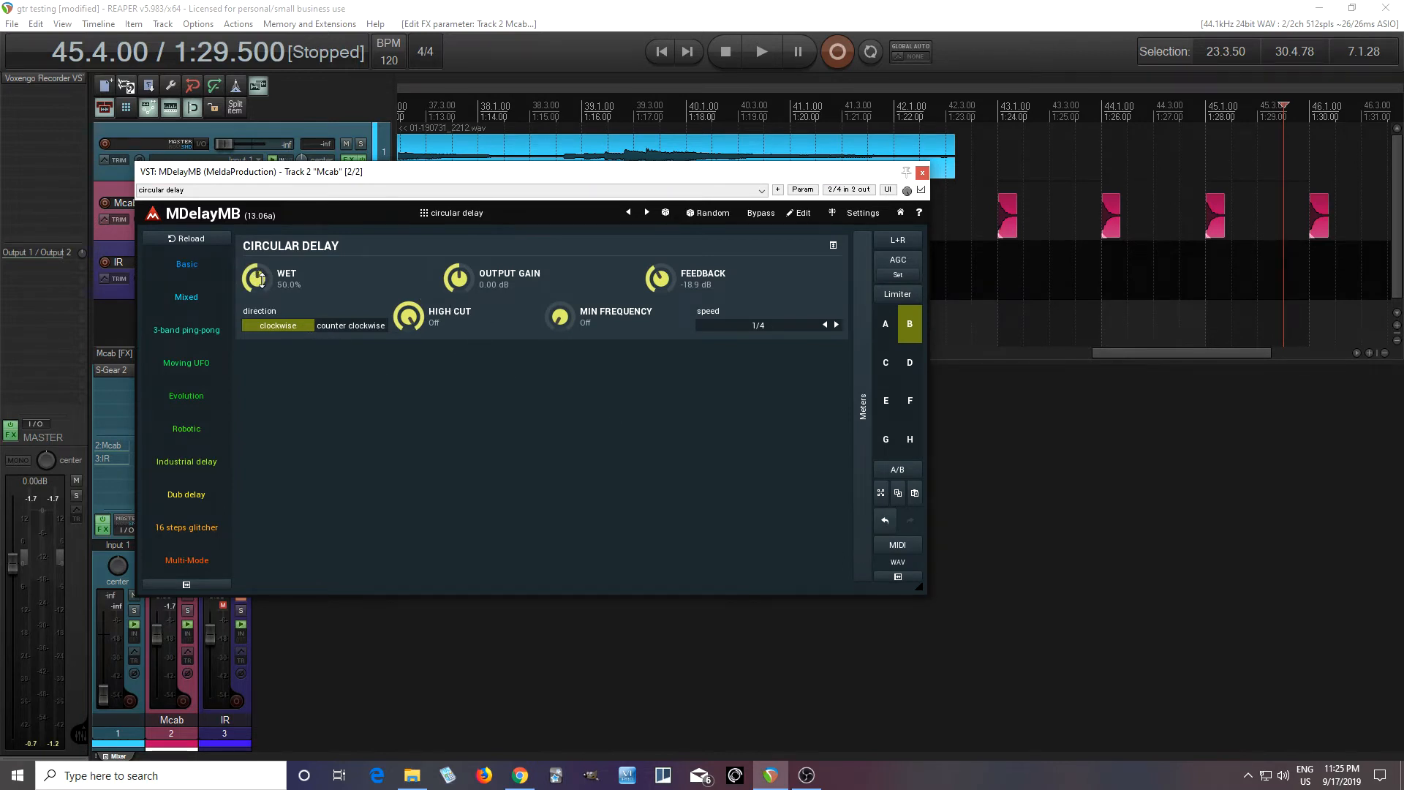
Step: Set the circular delay's output gain to -9.02 dB and audition the clockwise delay
left_click_drag(458, 279, 458, 315)
left_click(770, 44)
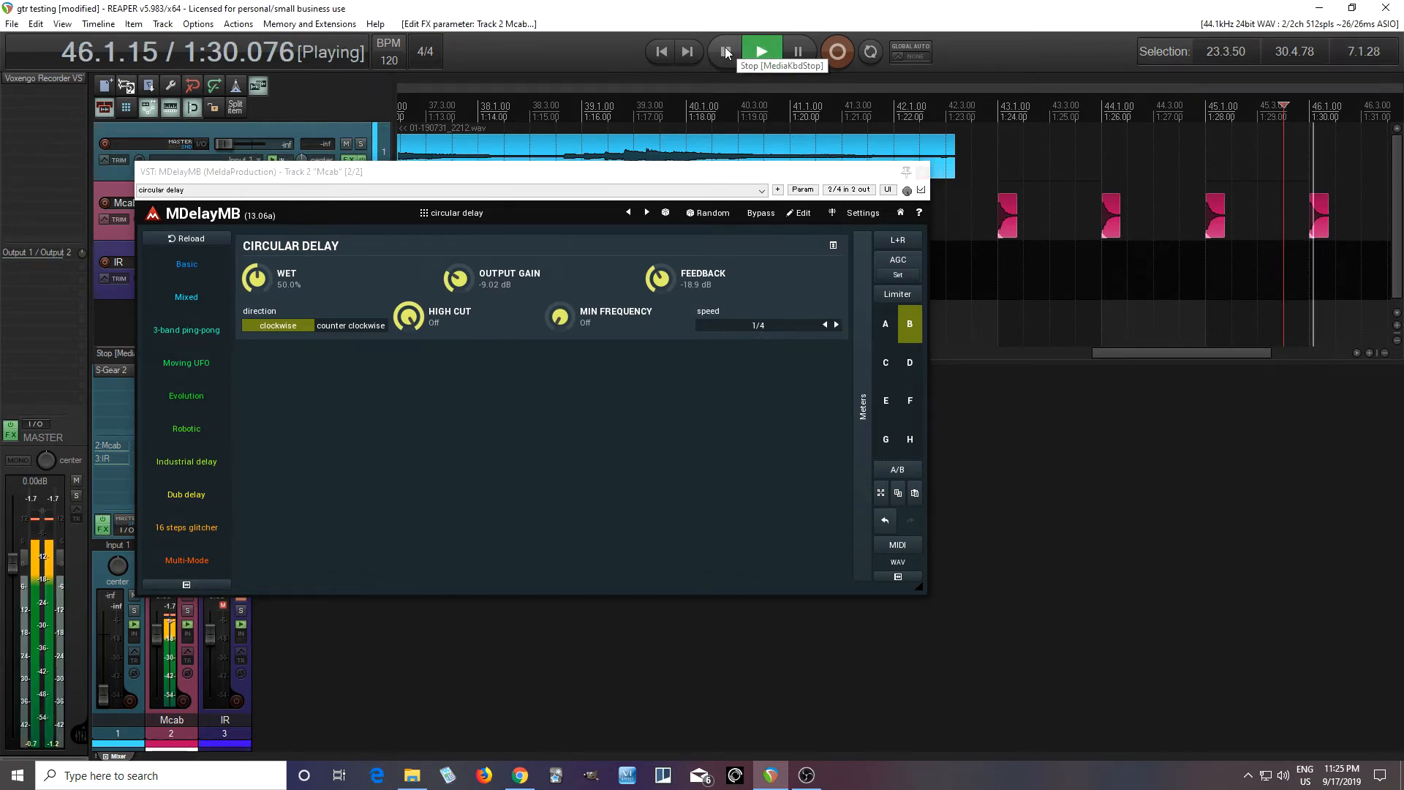
left_click(726, 47)
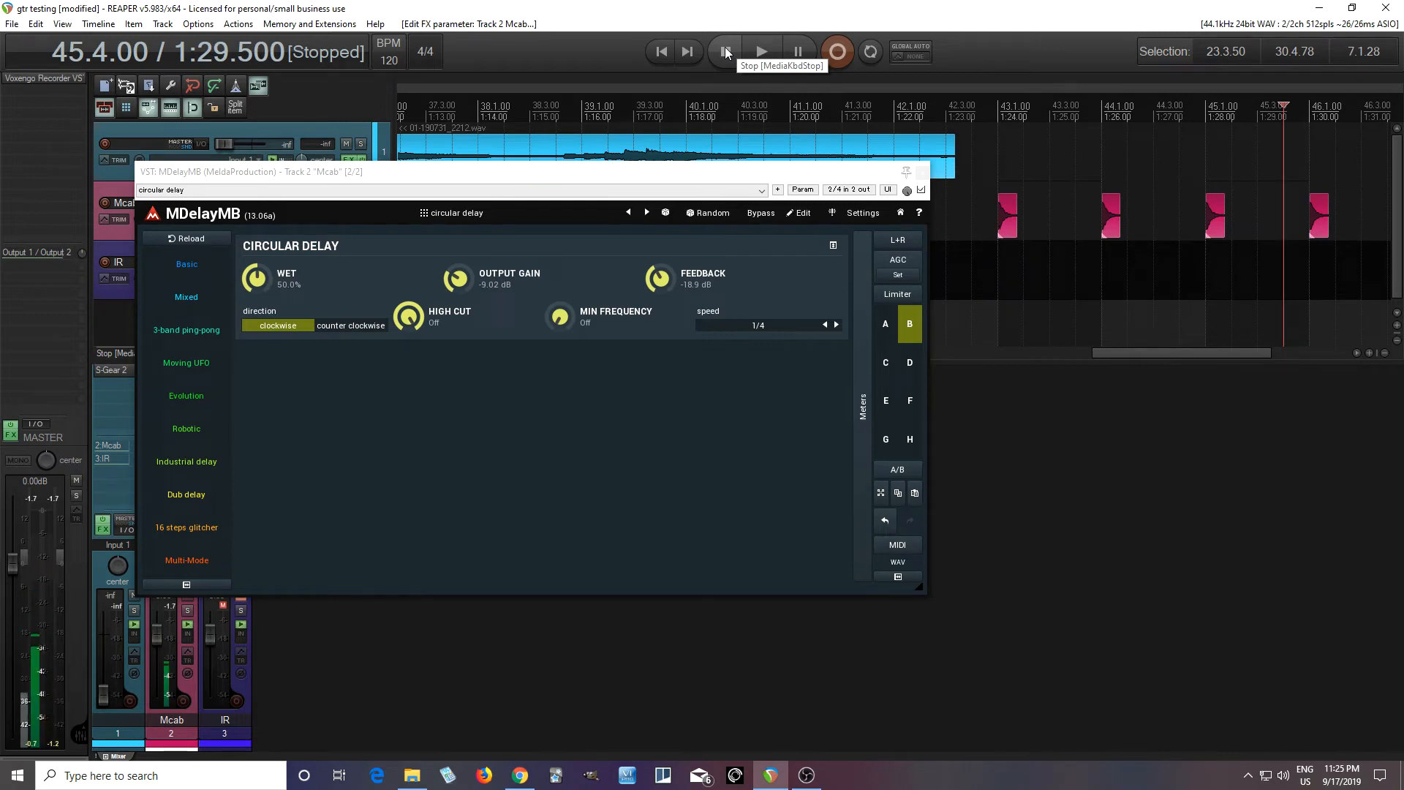
Step: Switch the circular delay's direction to counter clockwise and audition it
left_click(364, 327)
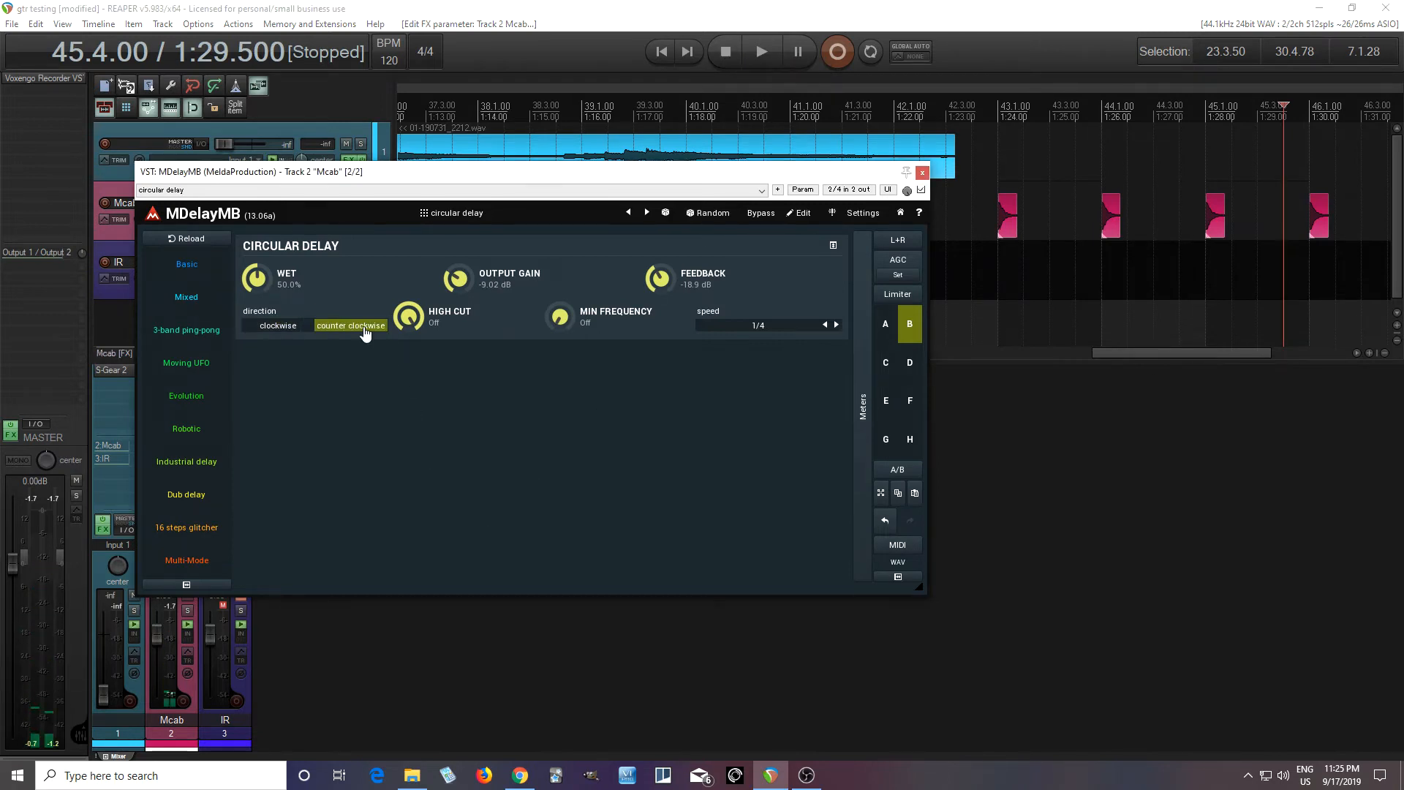
left_click(764, 59)
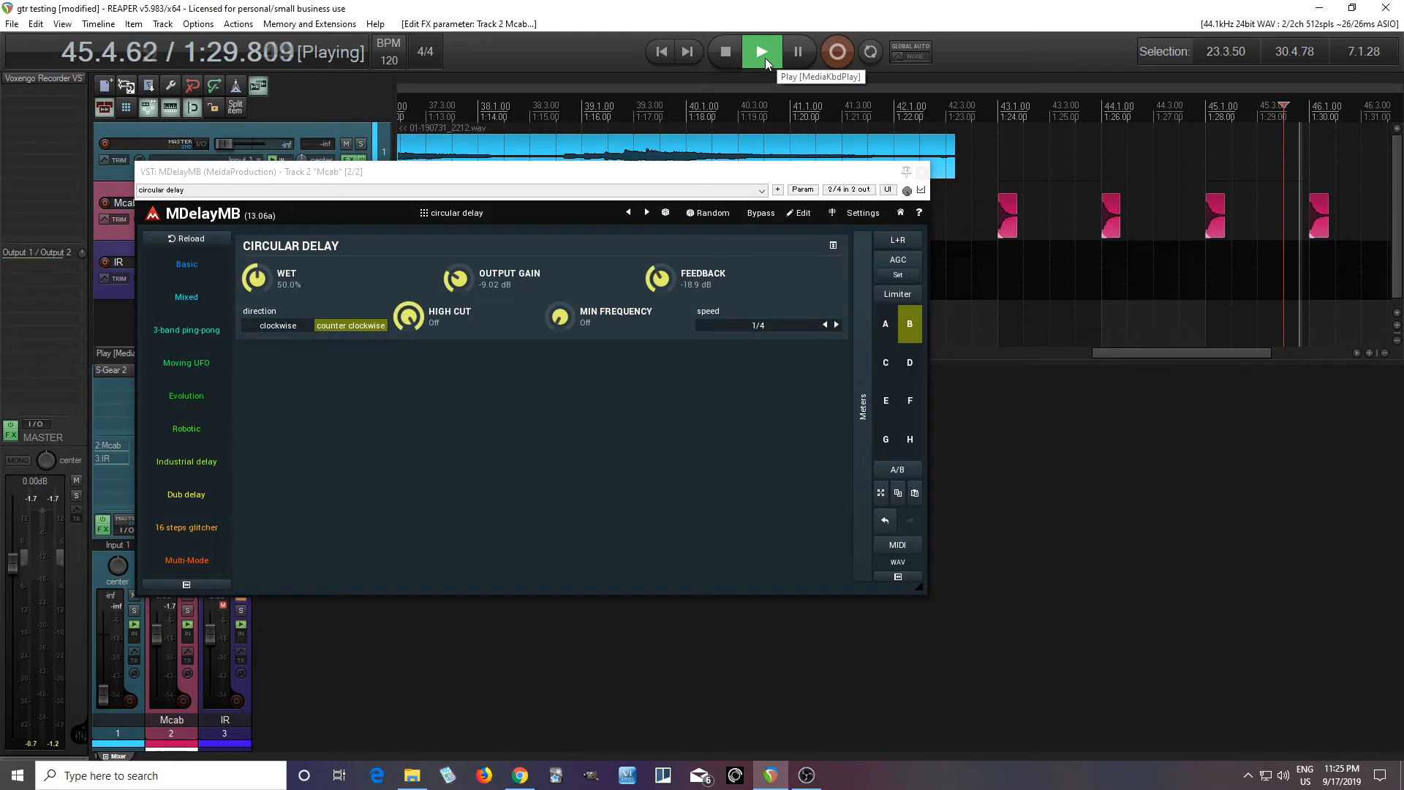
key("space")
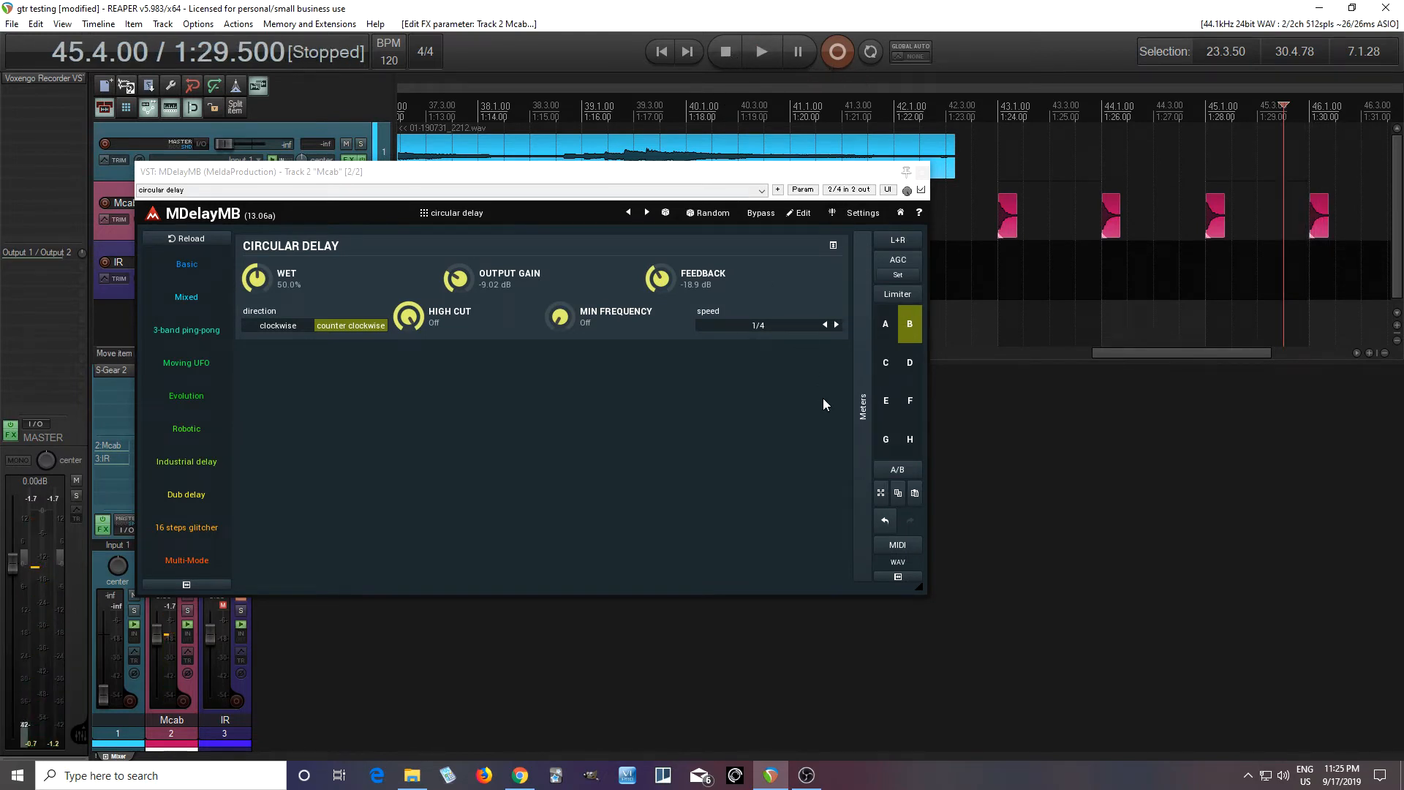
Step: Set speed to 1/16, high cut to 4124 Hz, min frequency to 67.90 Hz and feedback to -8.04 dB, and audition the delay
left_click(777, 329)
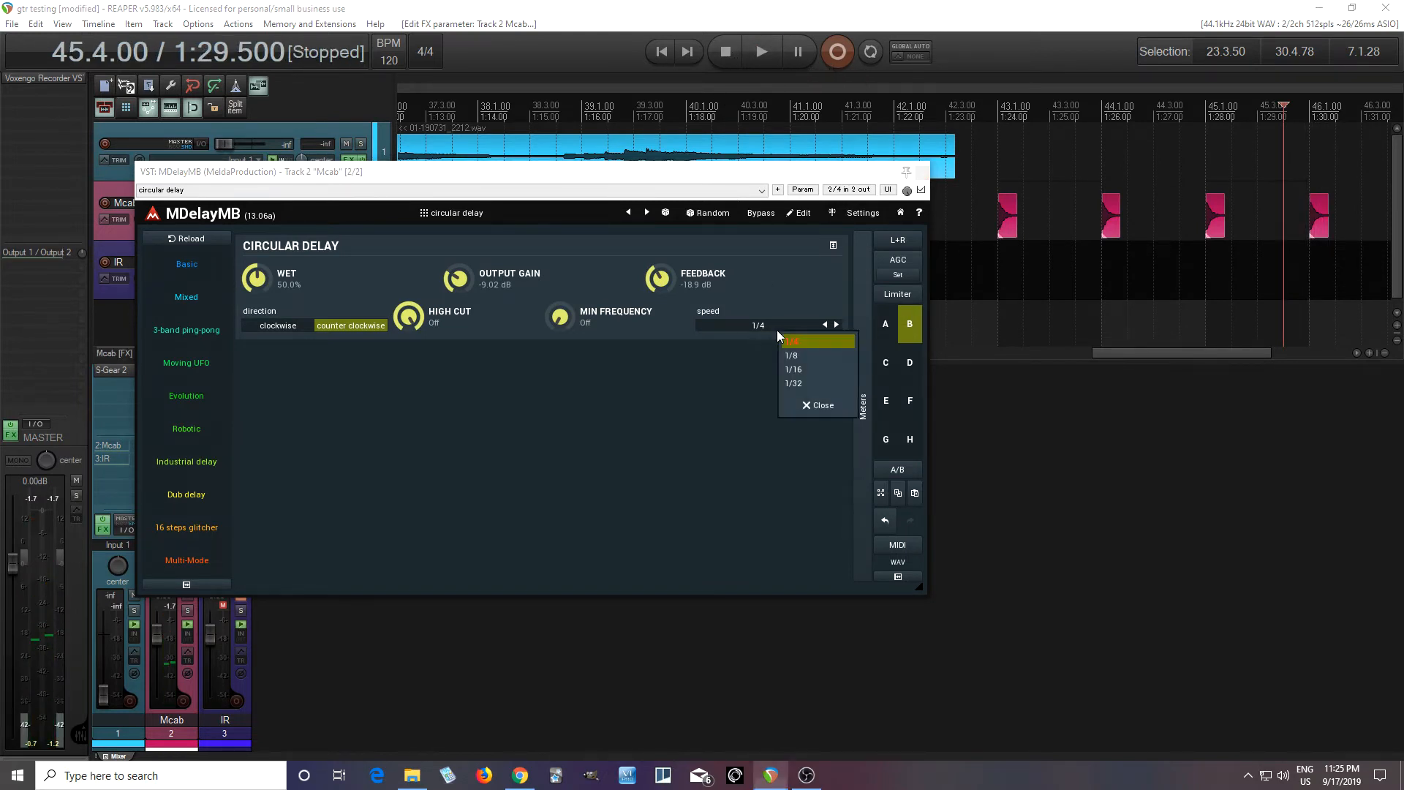
left_click(827, 376)
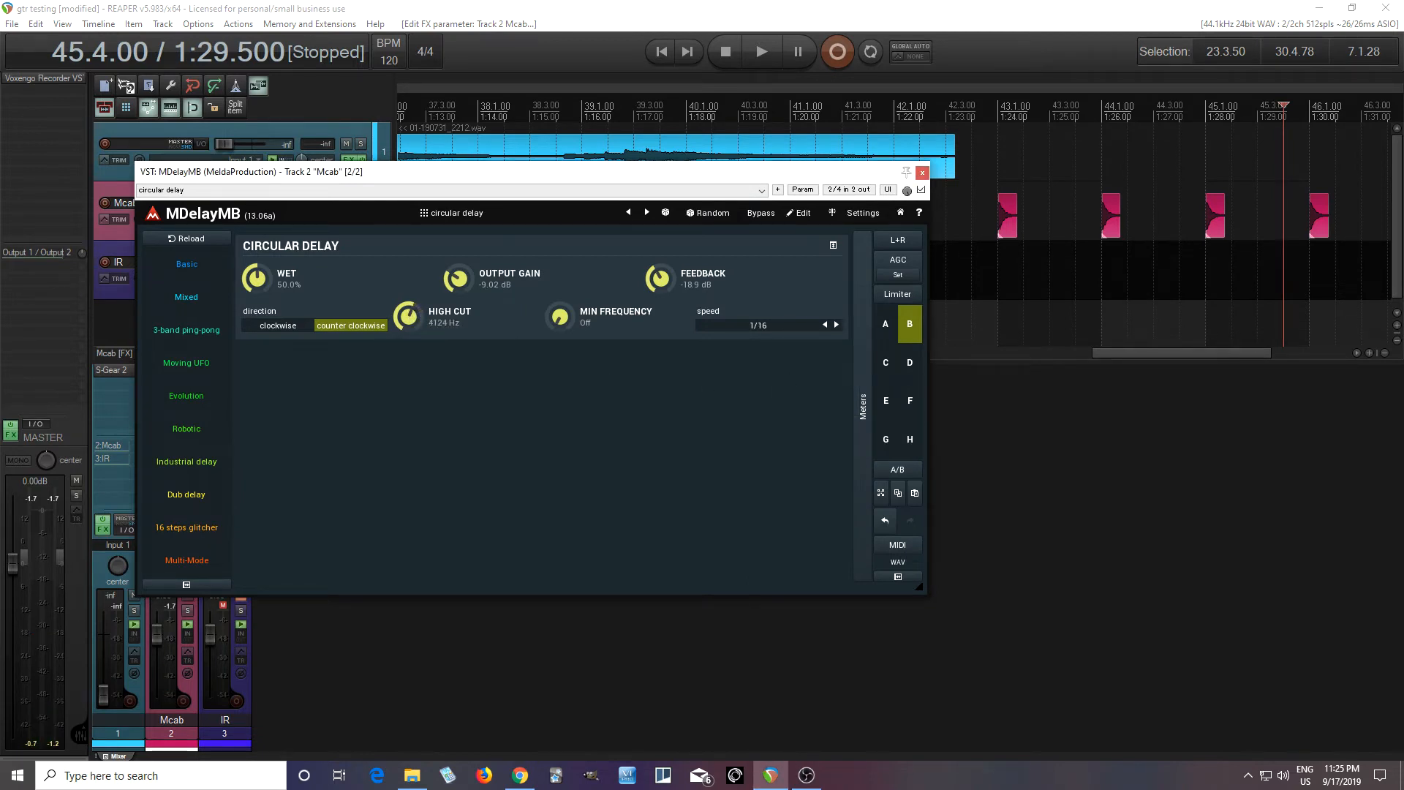
left_click_drag(561, 318, 560, 282)
left_click(761, 51)
left_click(761, 51)
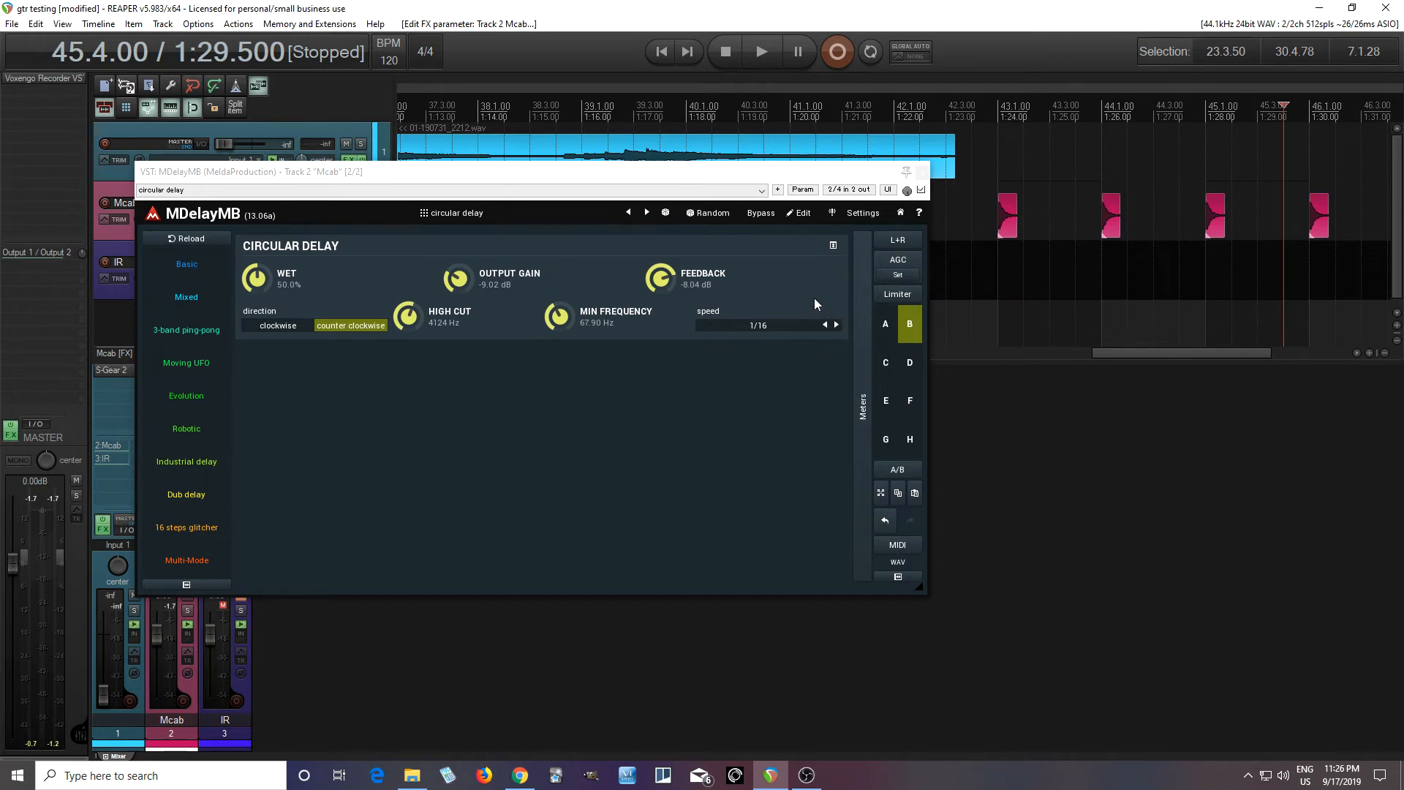
Step: Load the 5 rings preset from the Chandler preset folder
left_click(483, 213)
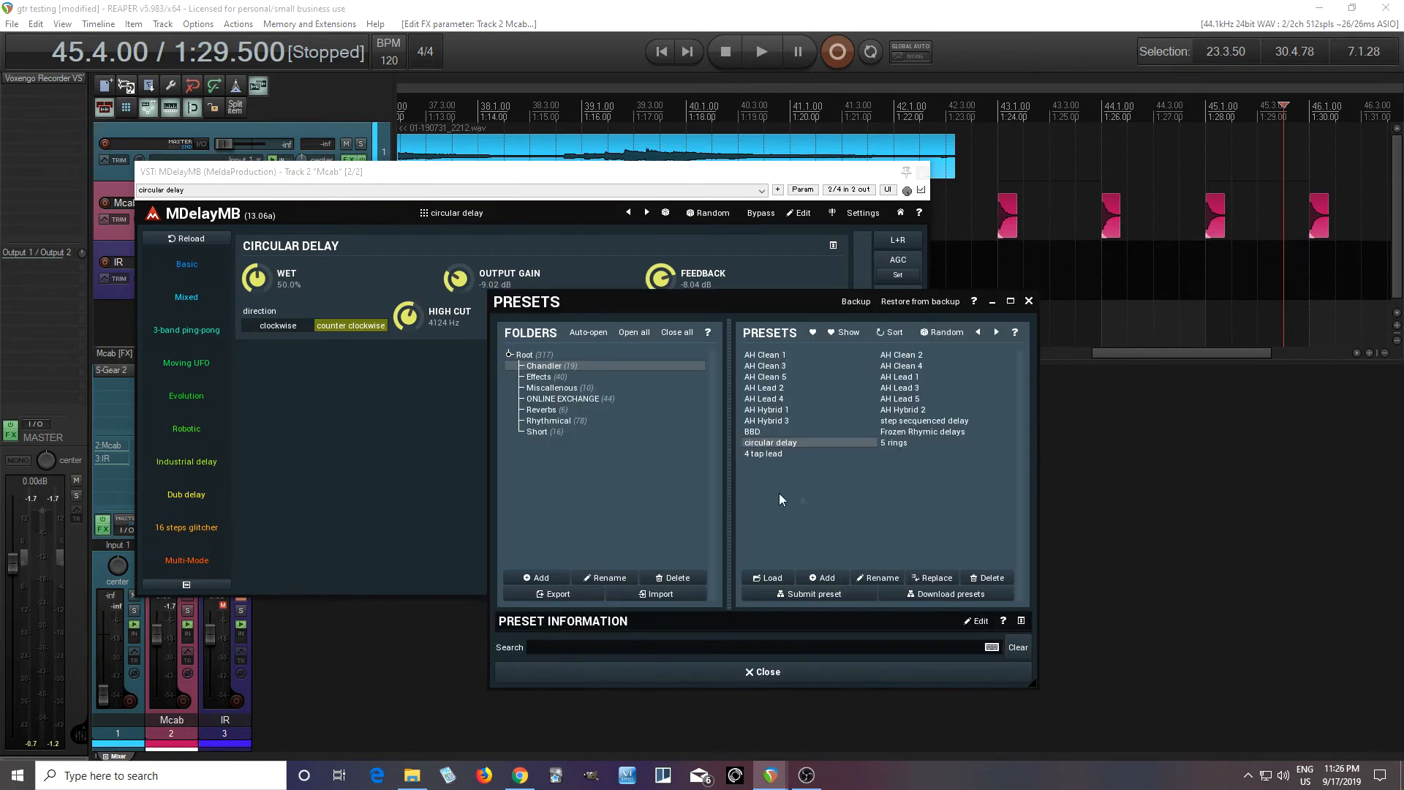
left_click(893, 443)
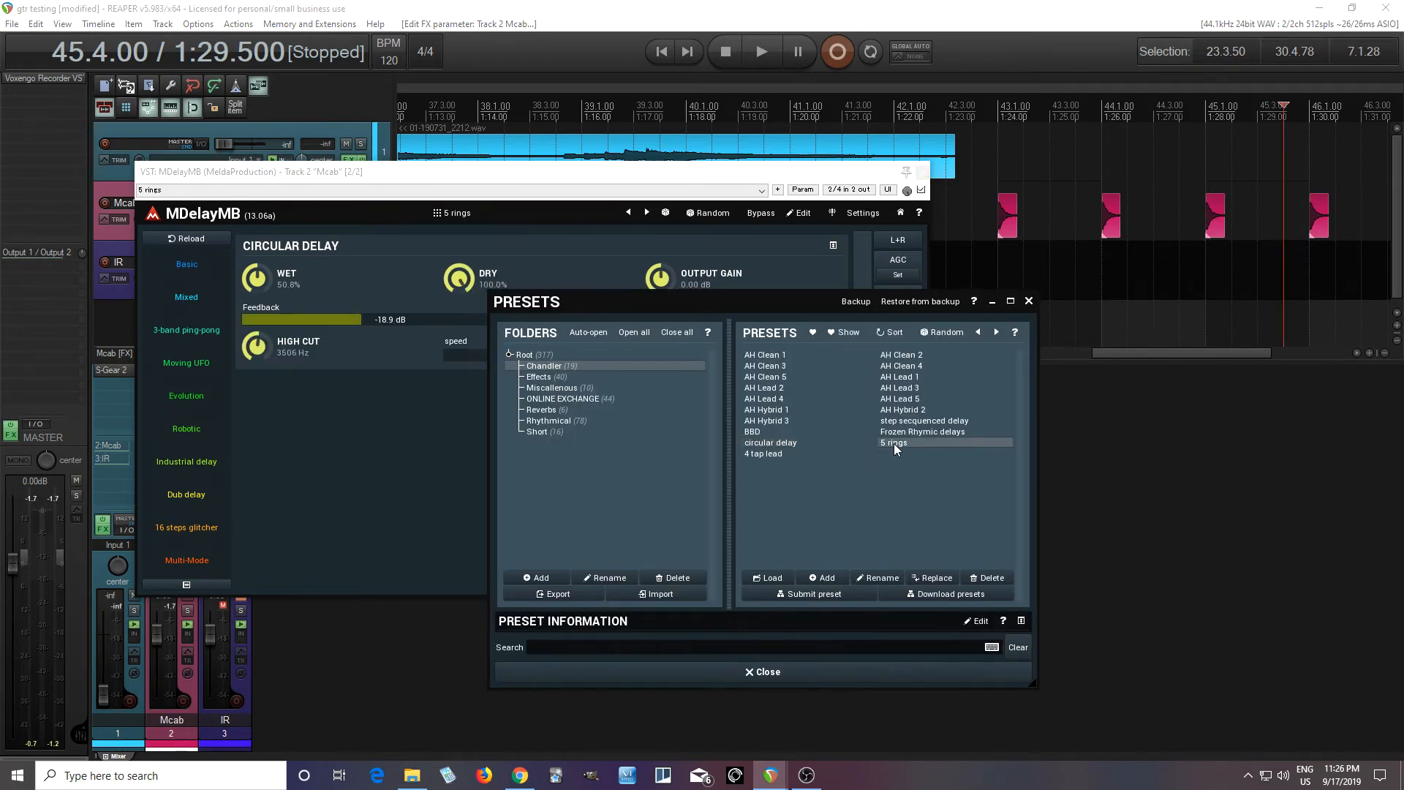
left_click(777, 671)
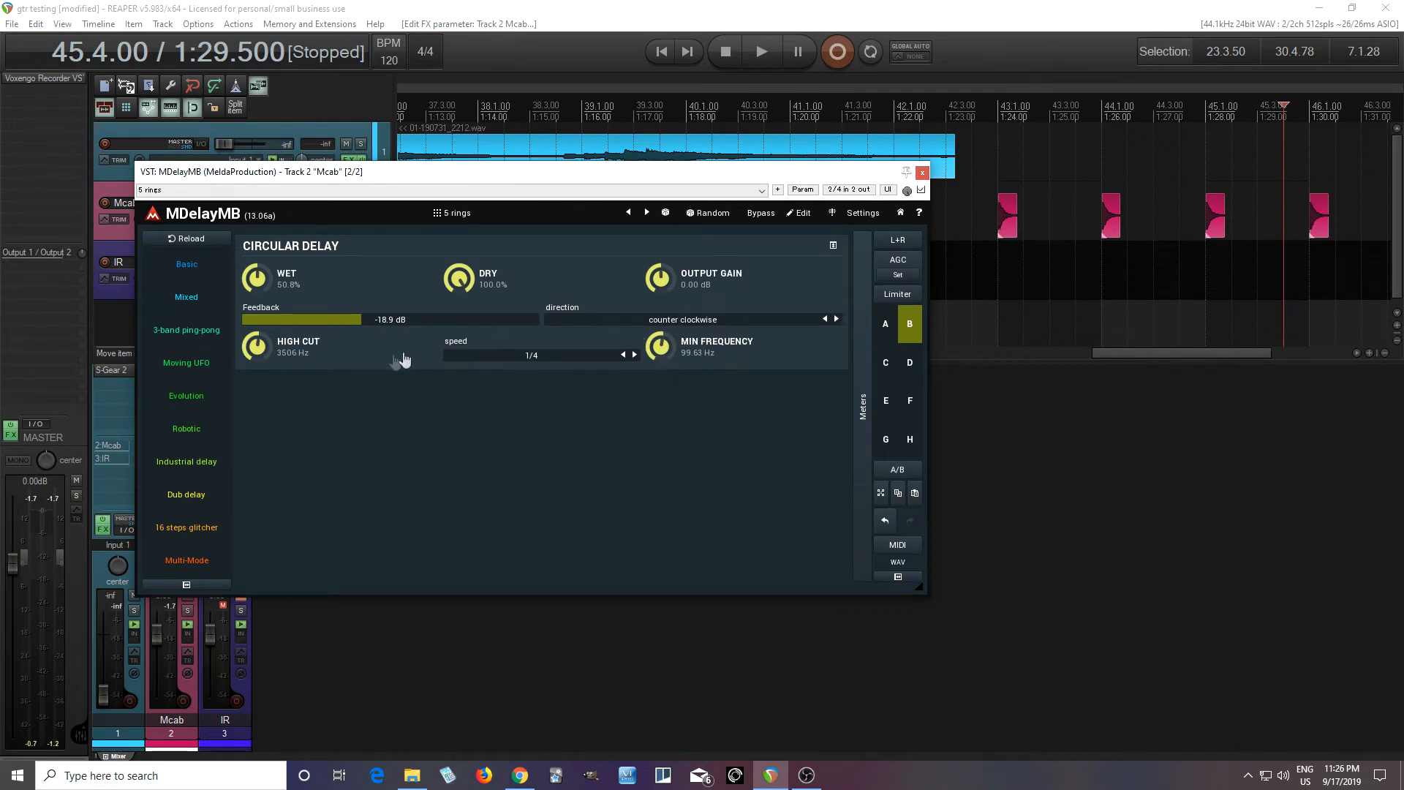
Step: Turn off the high cut and min frequency, lower the output gain to -10.75 dB and audition the counter clockwise delay
left_click_drag(281, 354, 281, 281)
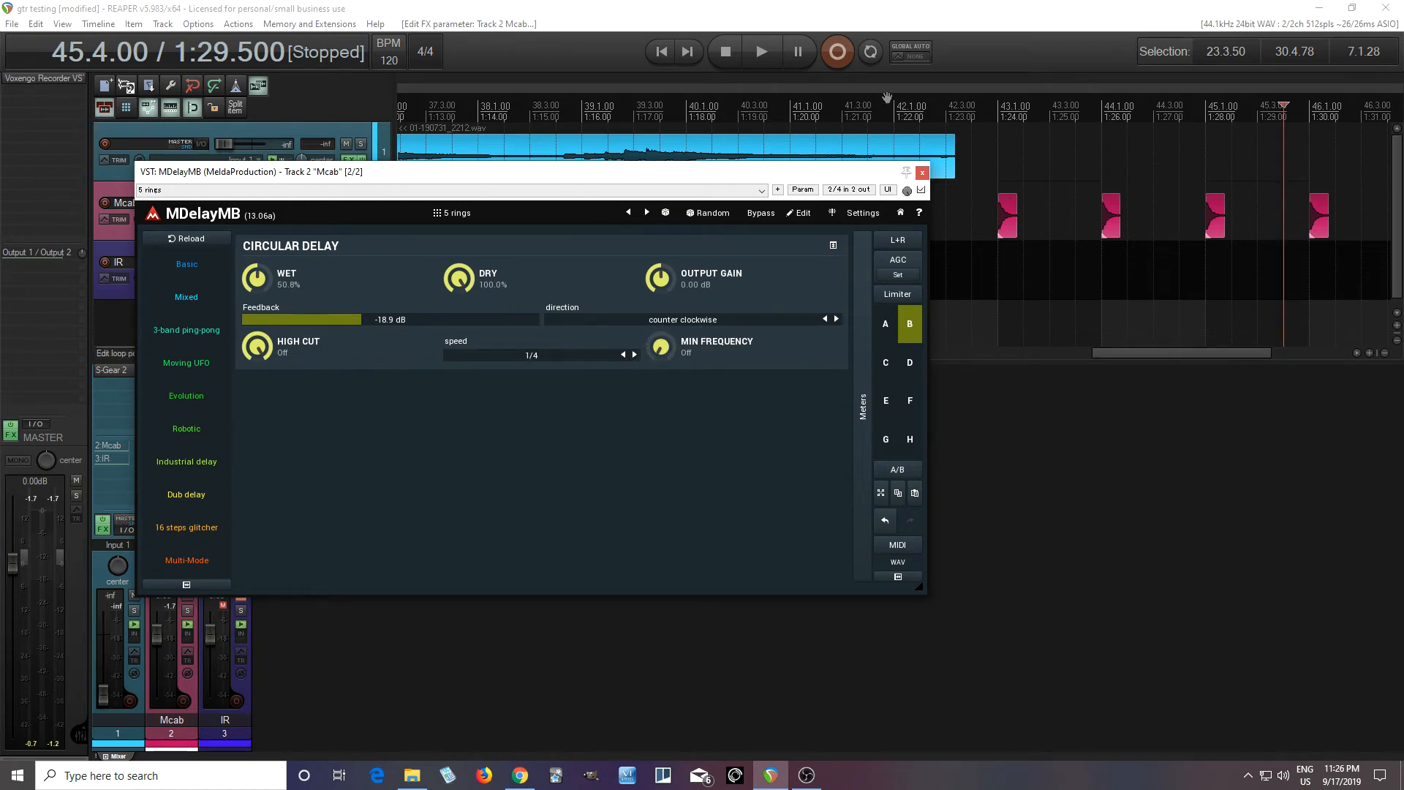
left_click(760, 52)
key("space")
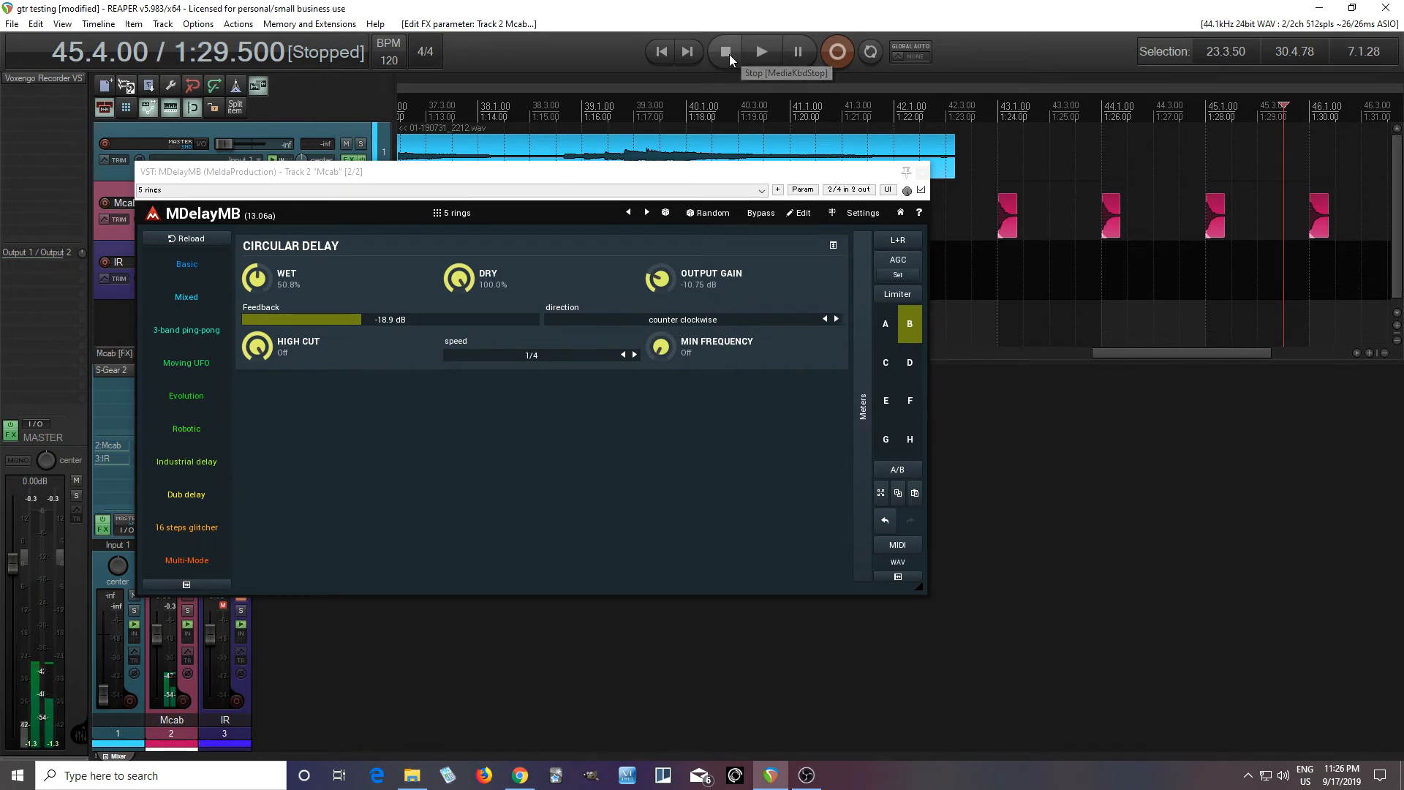
Step: Set the 5 rings delay's direction to Wider and audition it
left_click(726, 324)
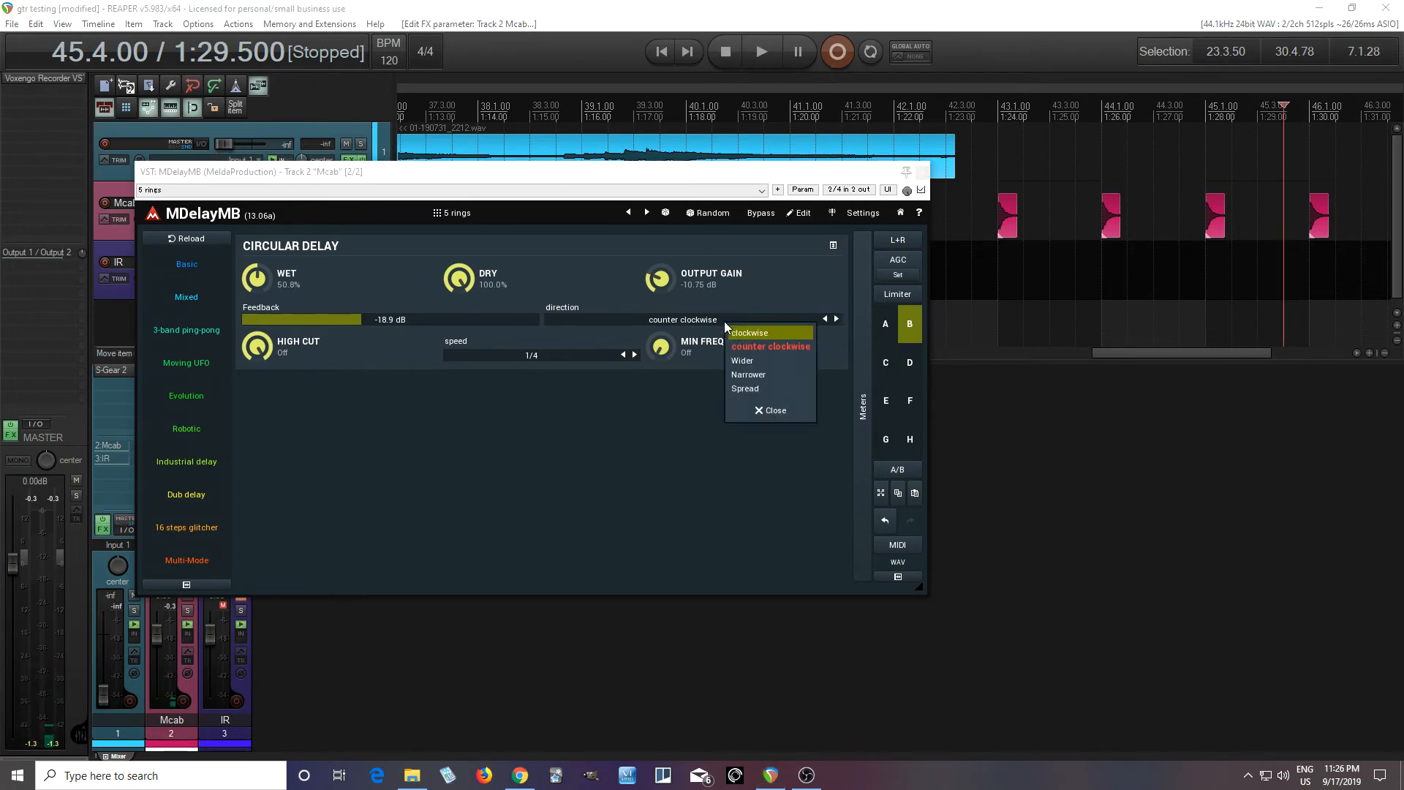
left_click(781, 362)
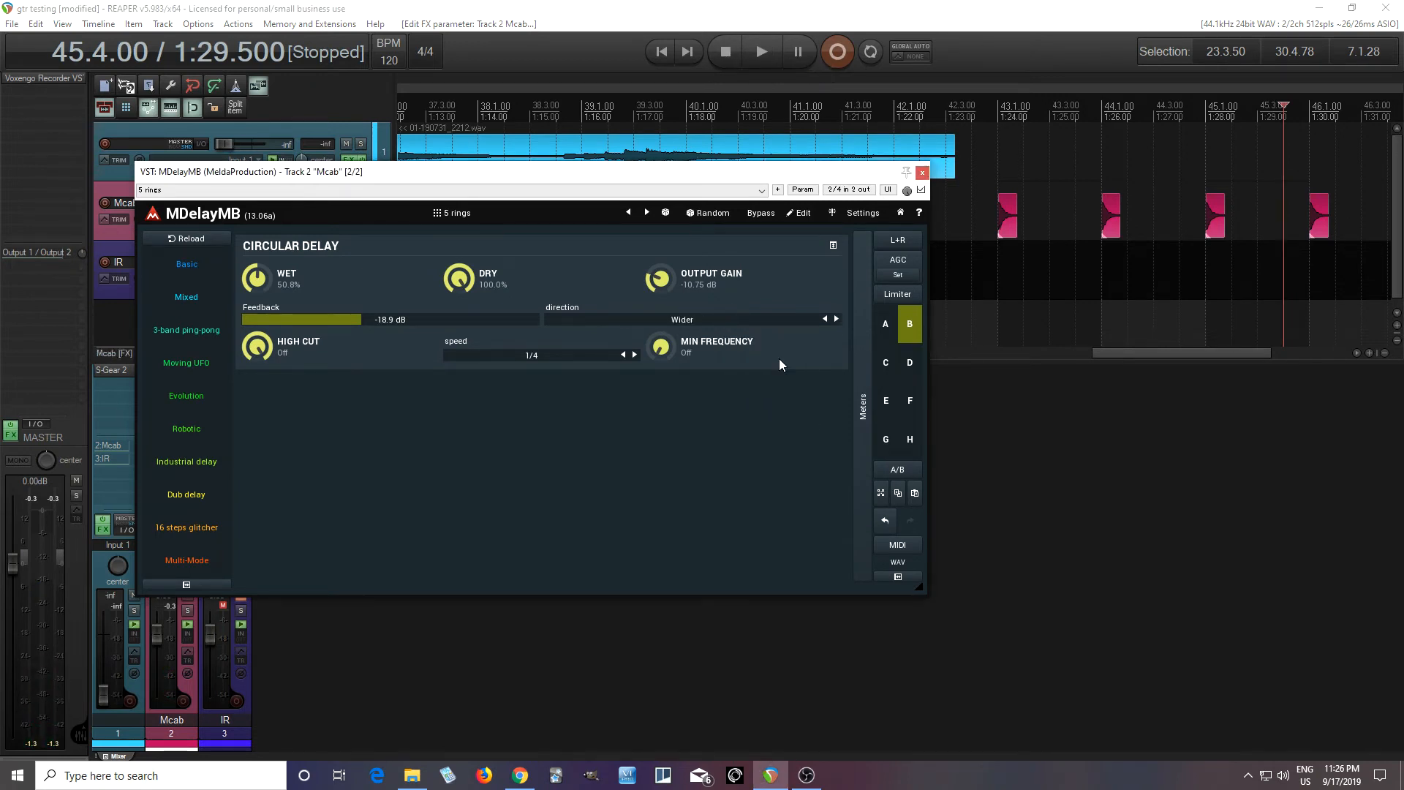
left_click(769, 64)
key("space")
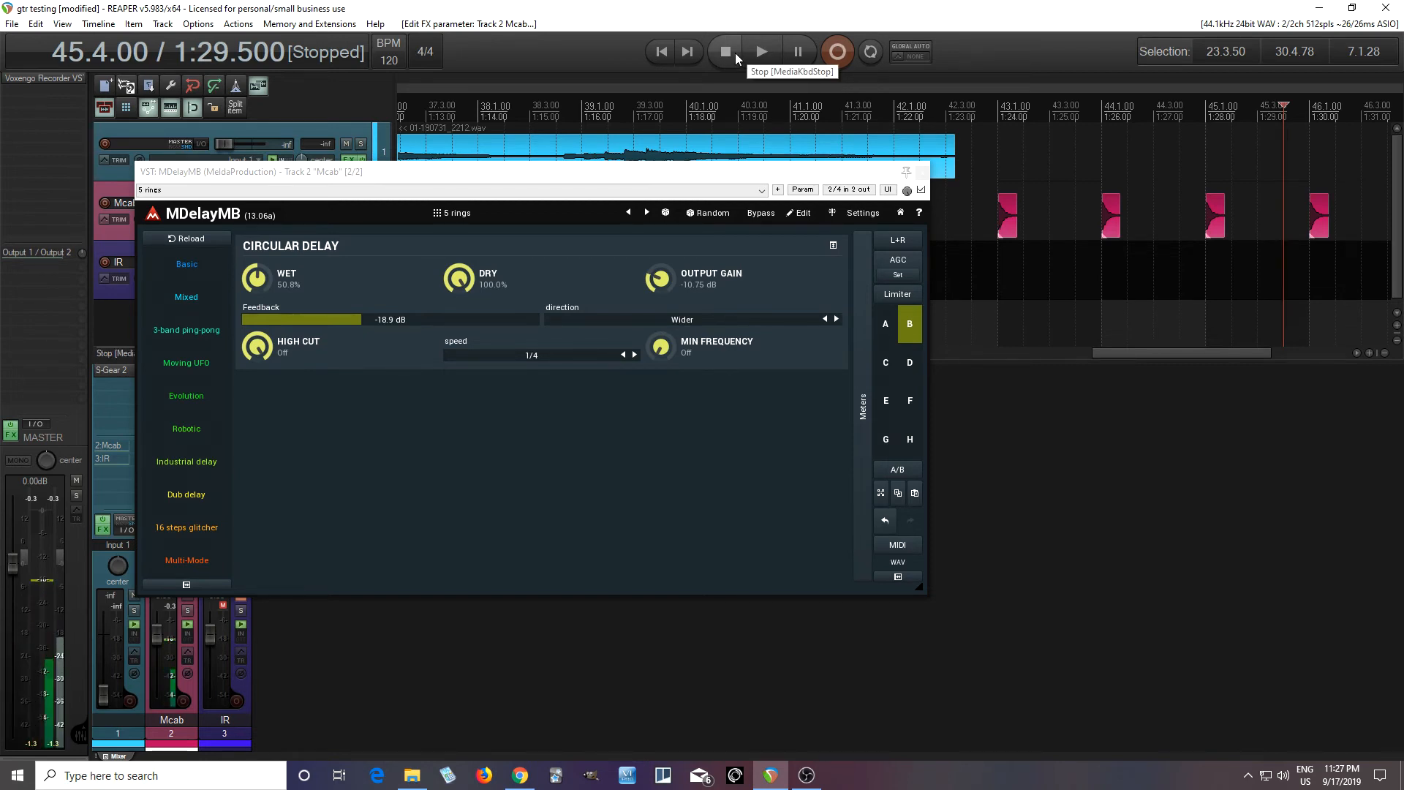
Step: Set the 5 rings delay's direction to Spread and audition it
left_click(688, 322)
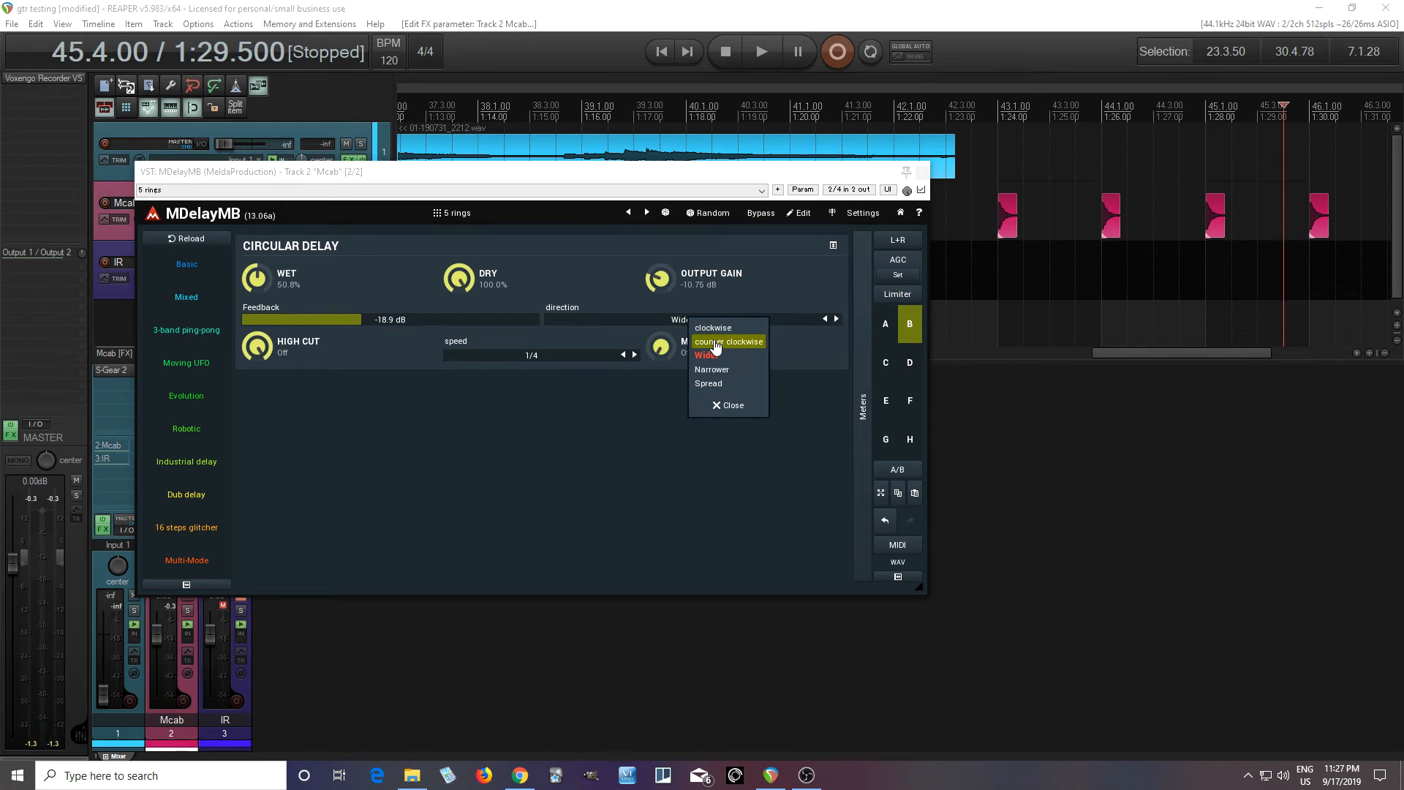
left_click(738, 383)
left_click(780, 60)
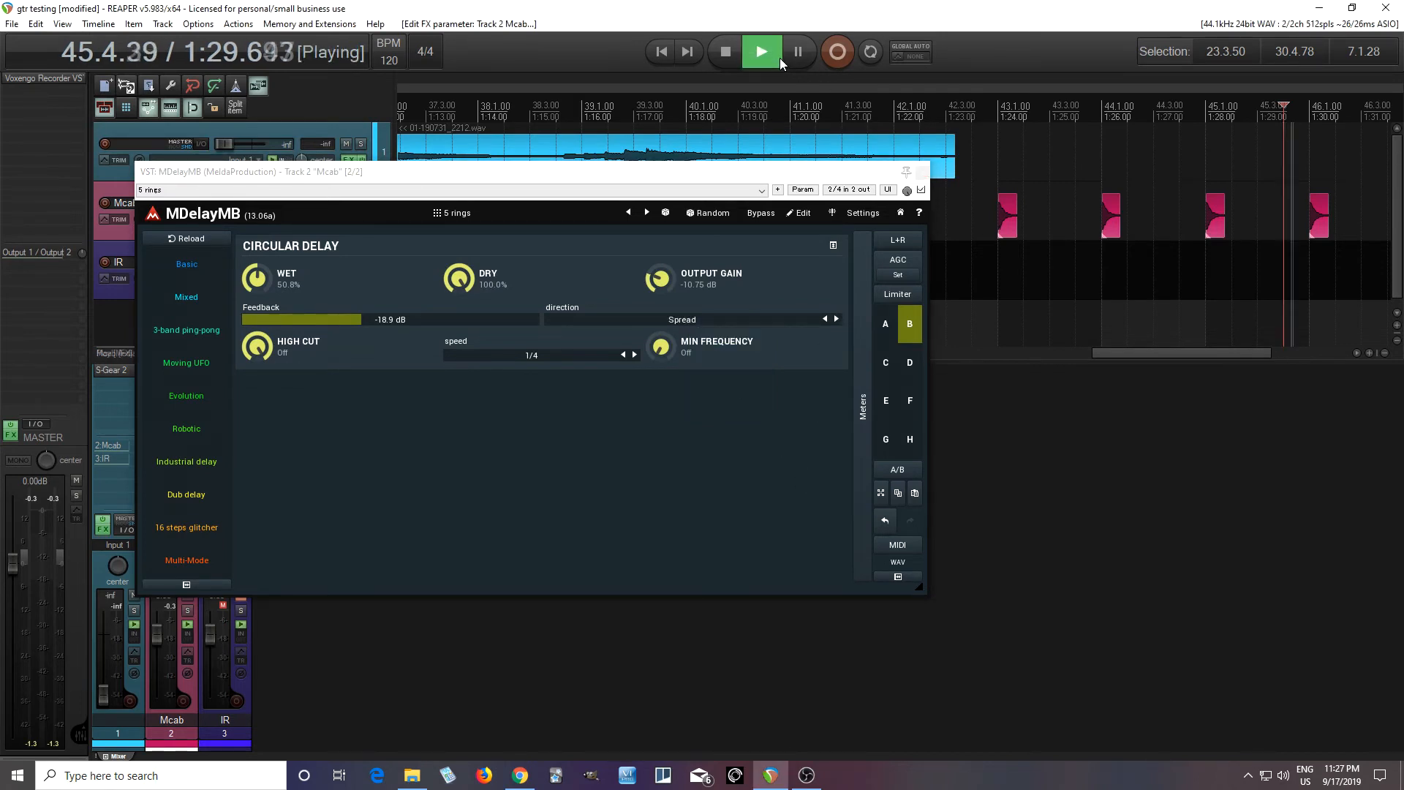
key("space")
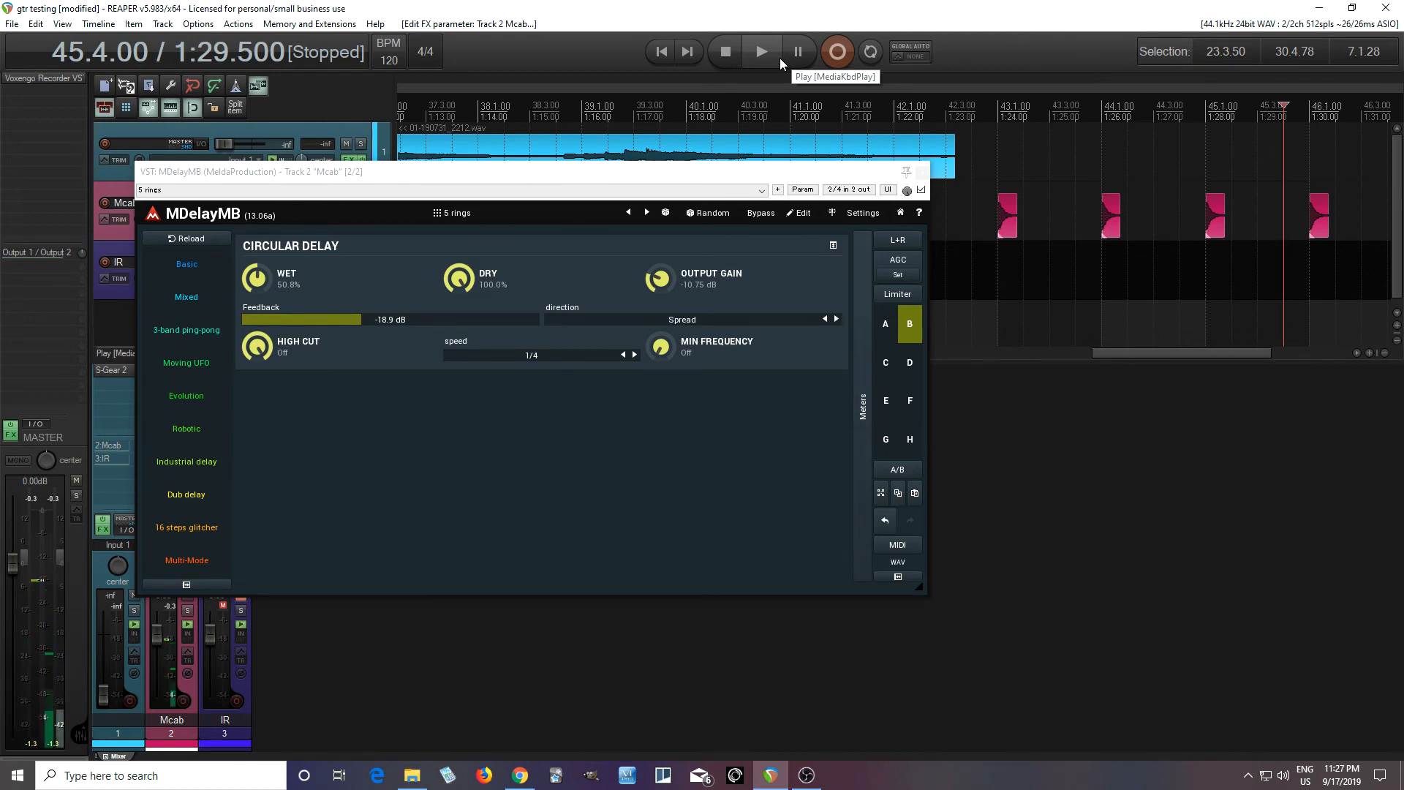
Step: Set the delay speed to 1/16 and audition the Spread pattern
left_click(602, 355)
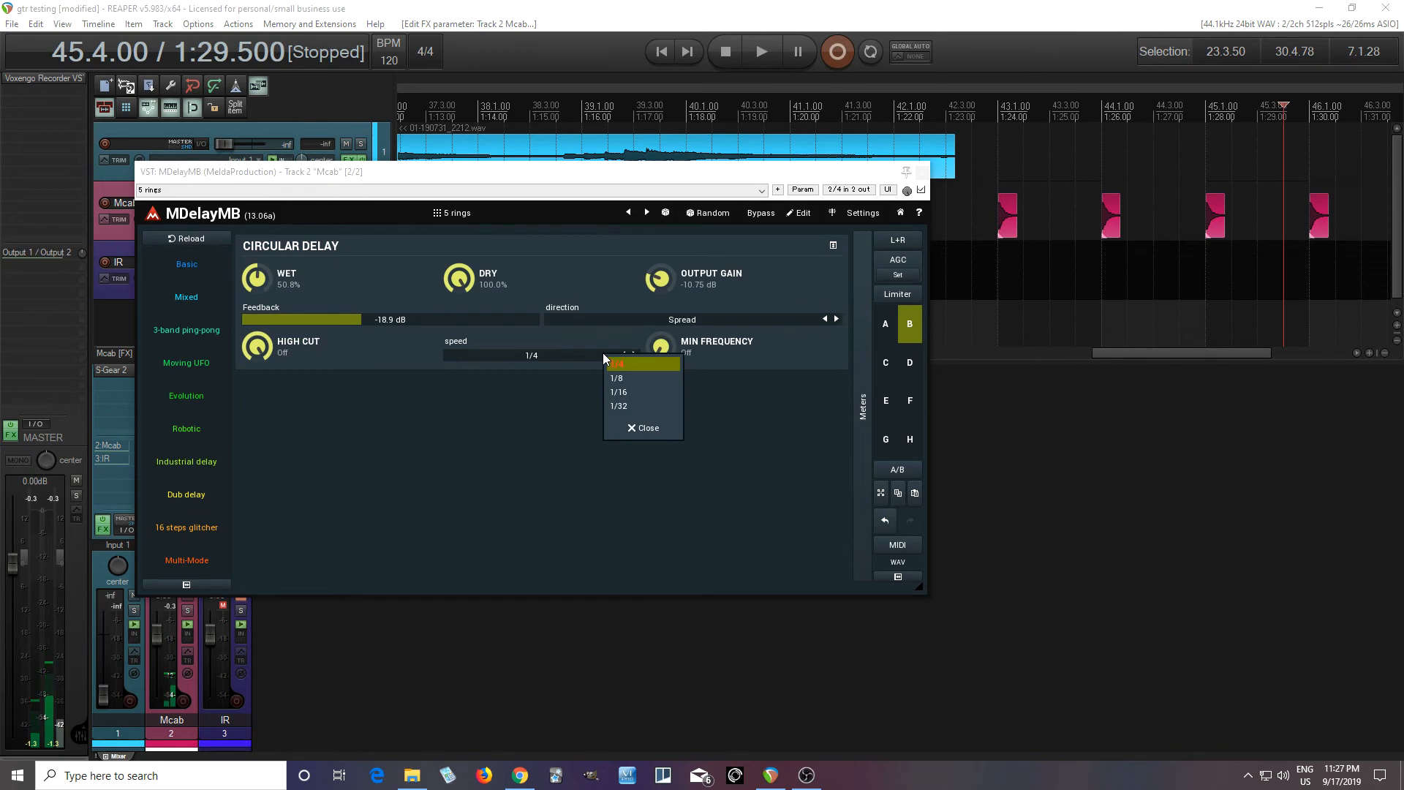
left_click(627, 392)
left_click(771, 54)
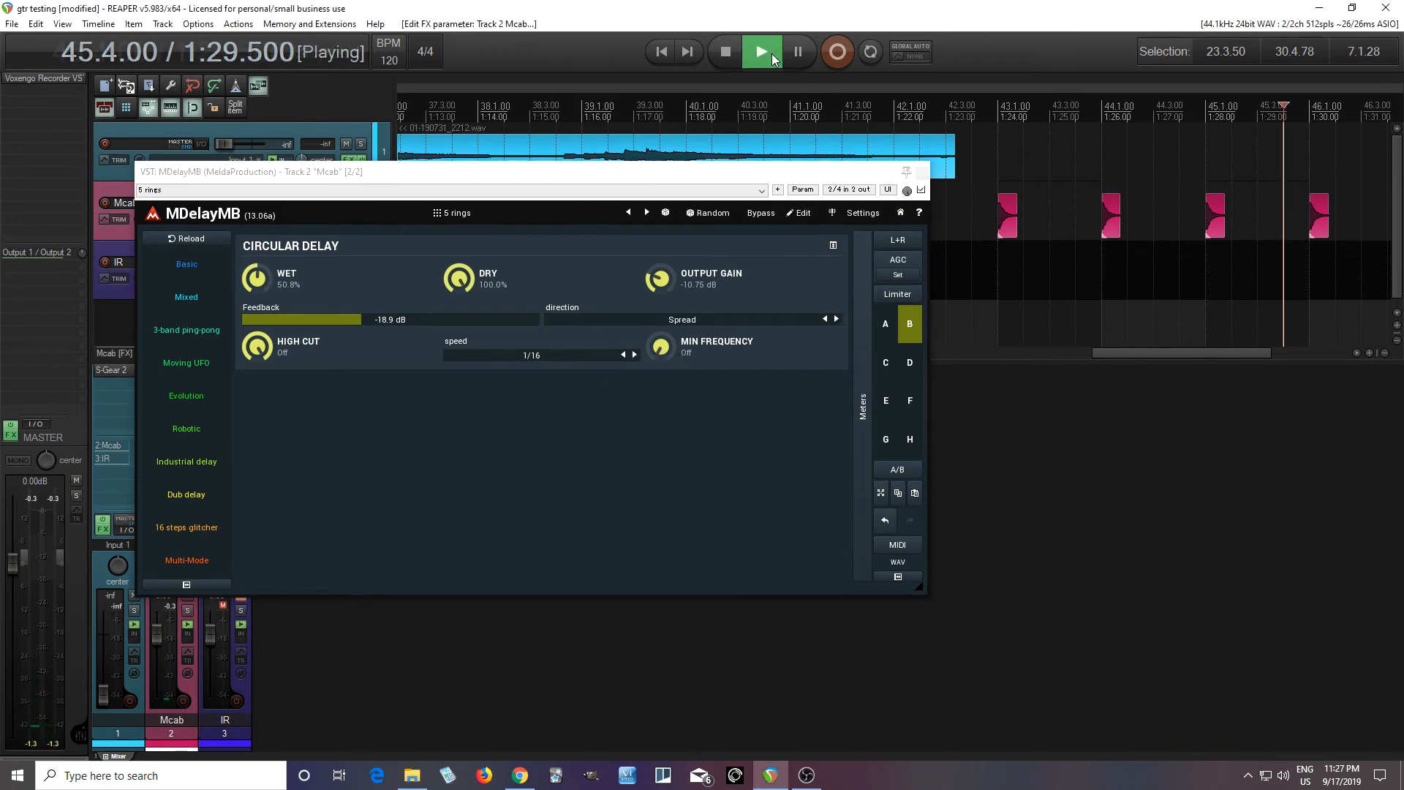
key("space")
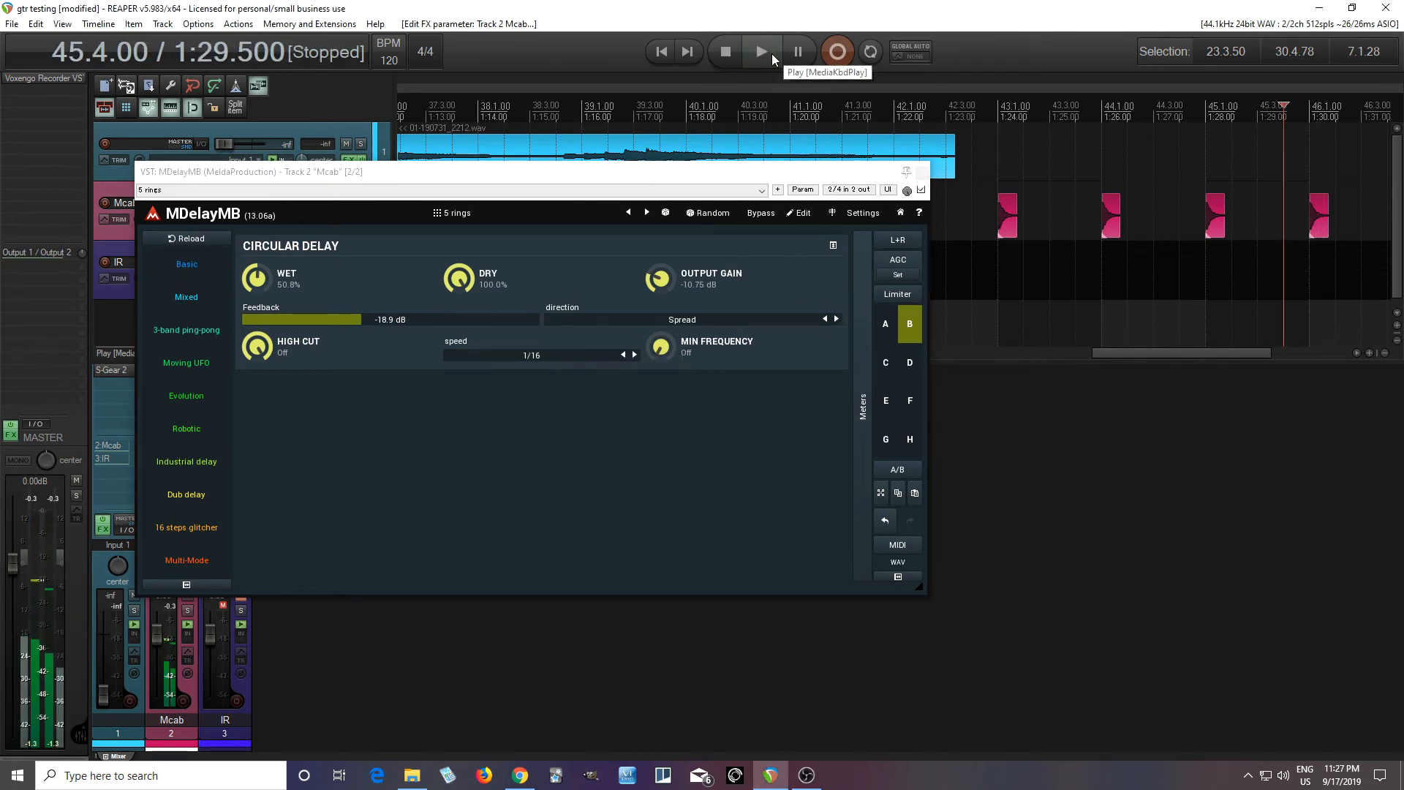
Step: Move the MDelayMB window below the tracks and play back the short Mcab clips from bar 43
left_click_drag(761, 171, 785, 323)
left_click(987, 236)
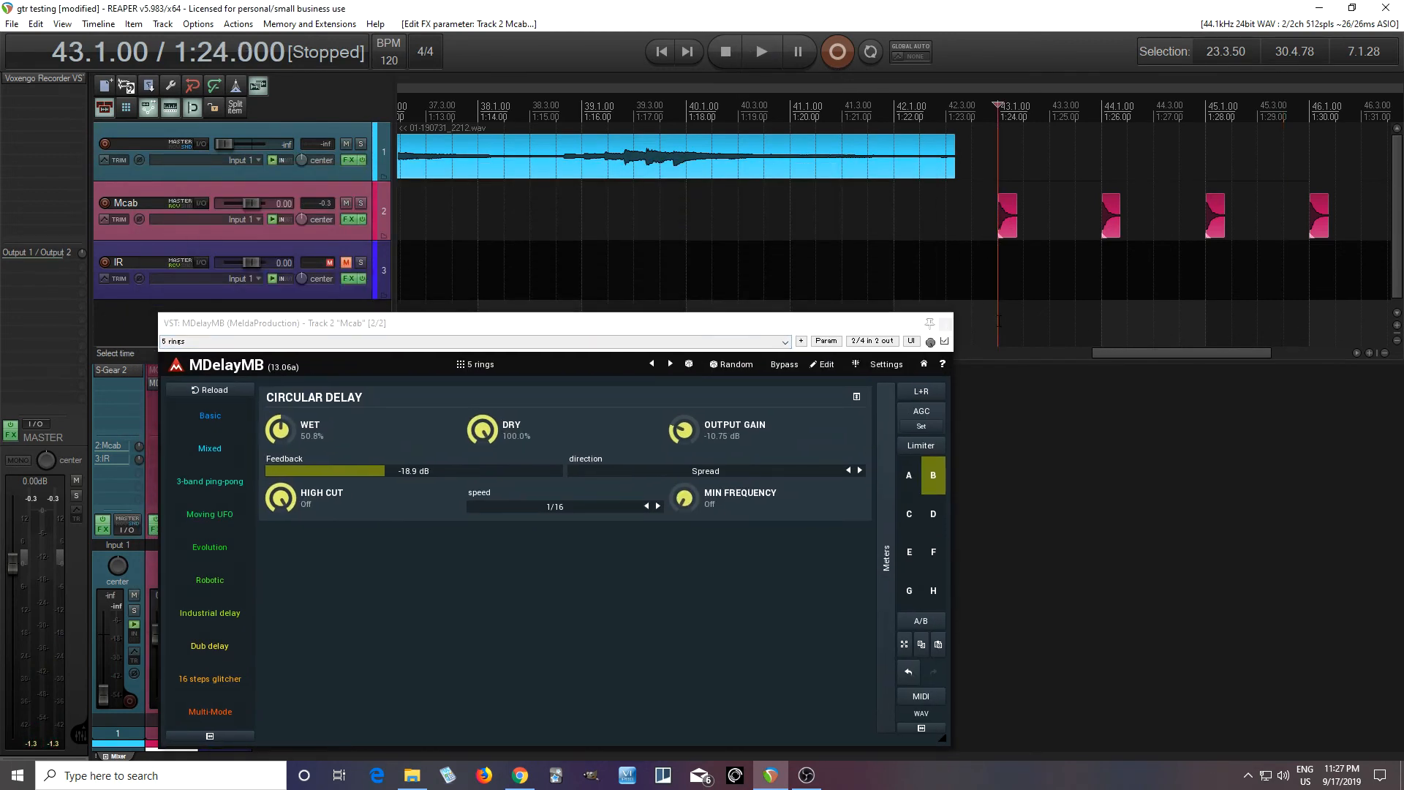
left_click(767, 54)
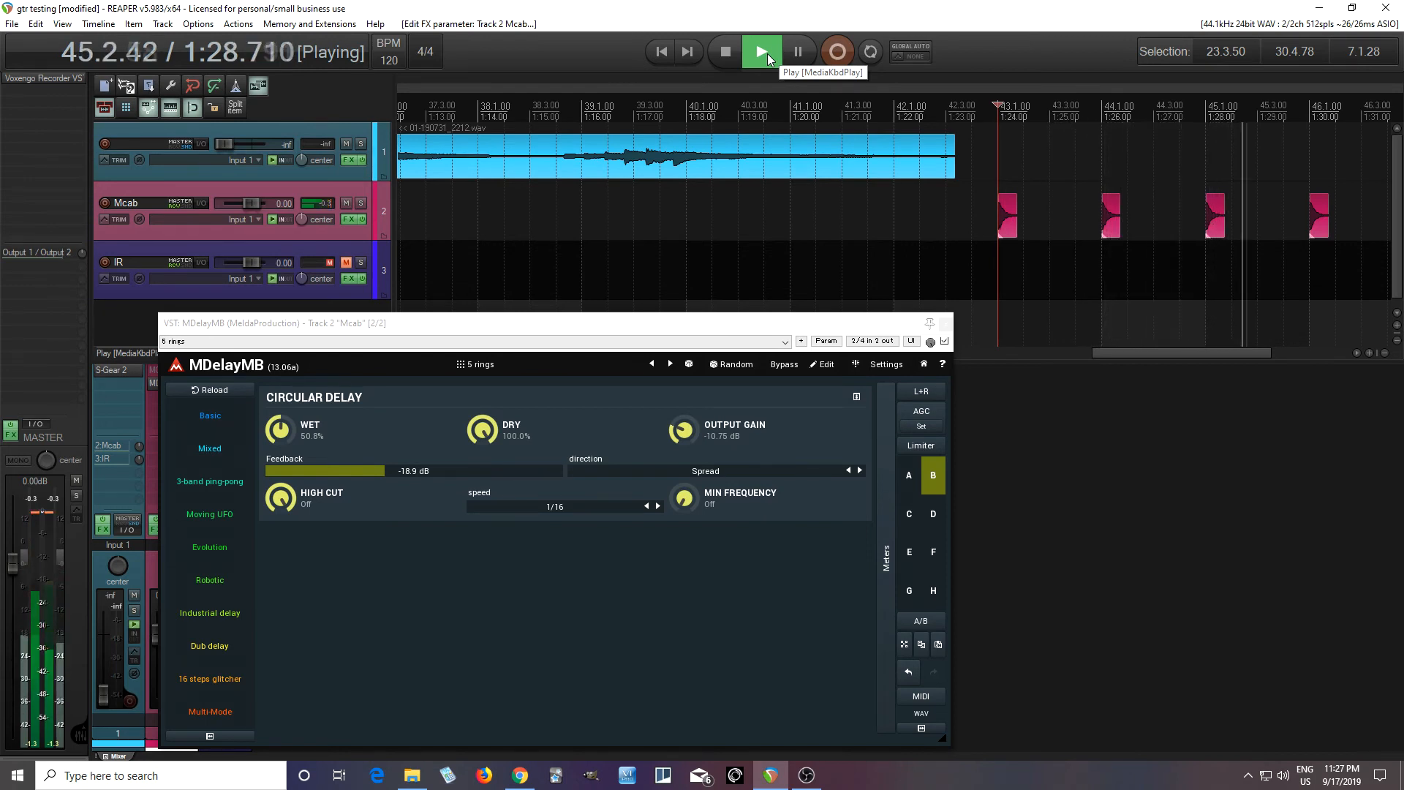
key("space")
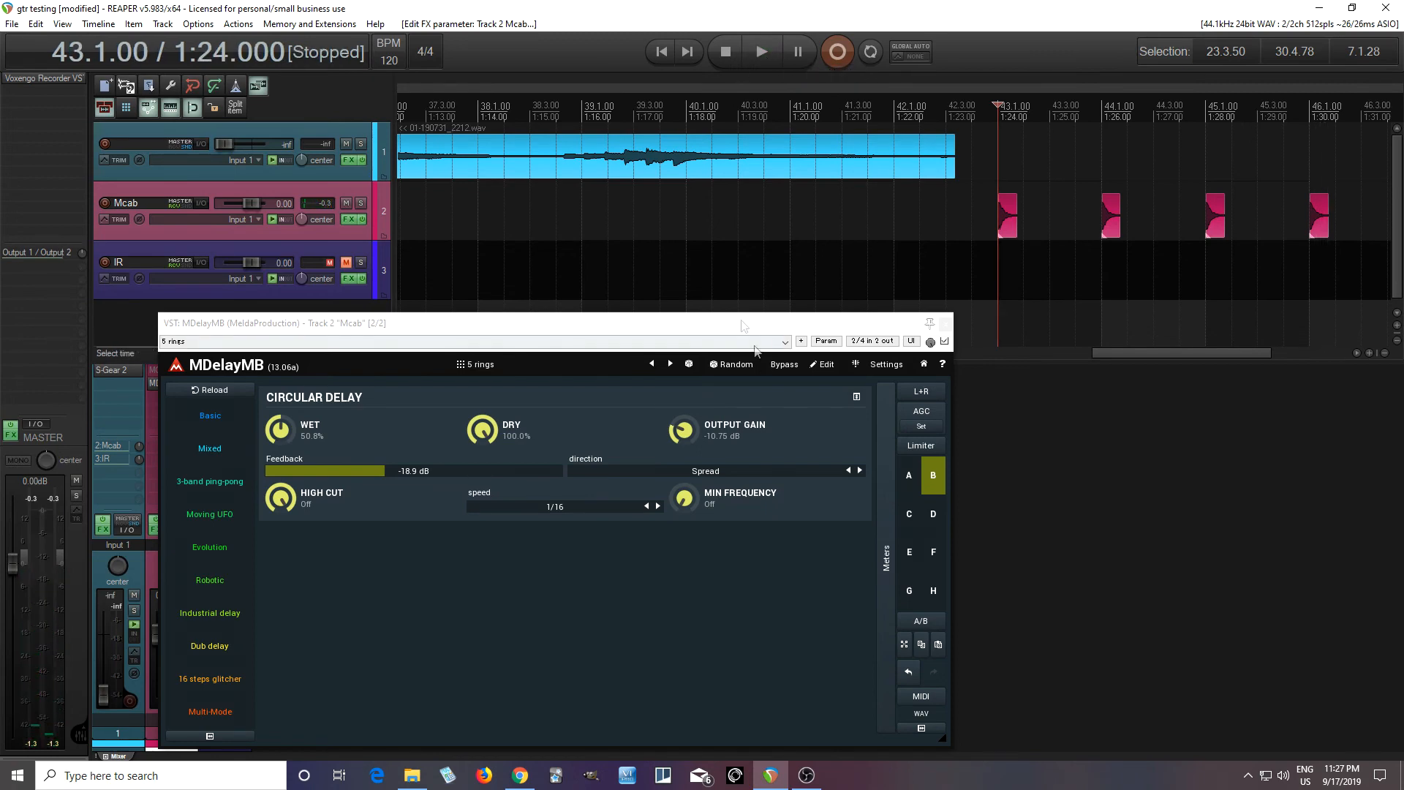
Step: Place the edit cursor at bar 7 and set wet to 39.2%, high cut to 3506 Hz and min frequency to 67.90 Hz
scroll(838, 256, "down", 5)
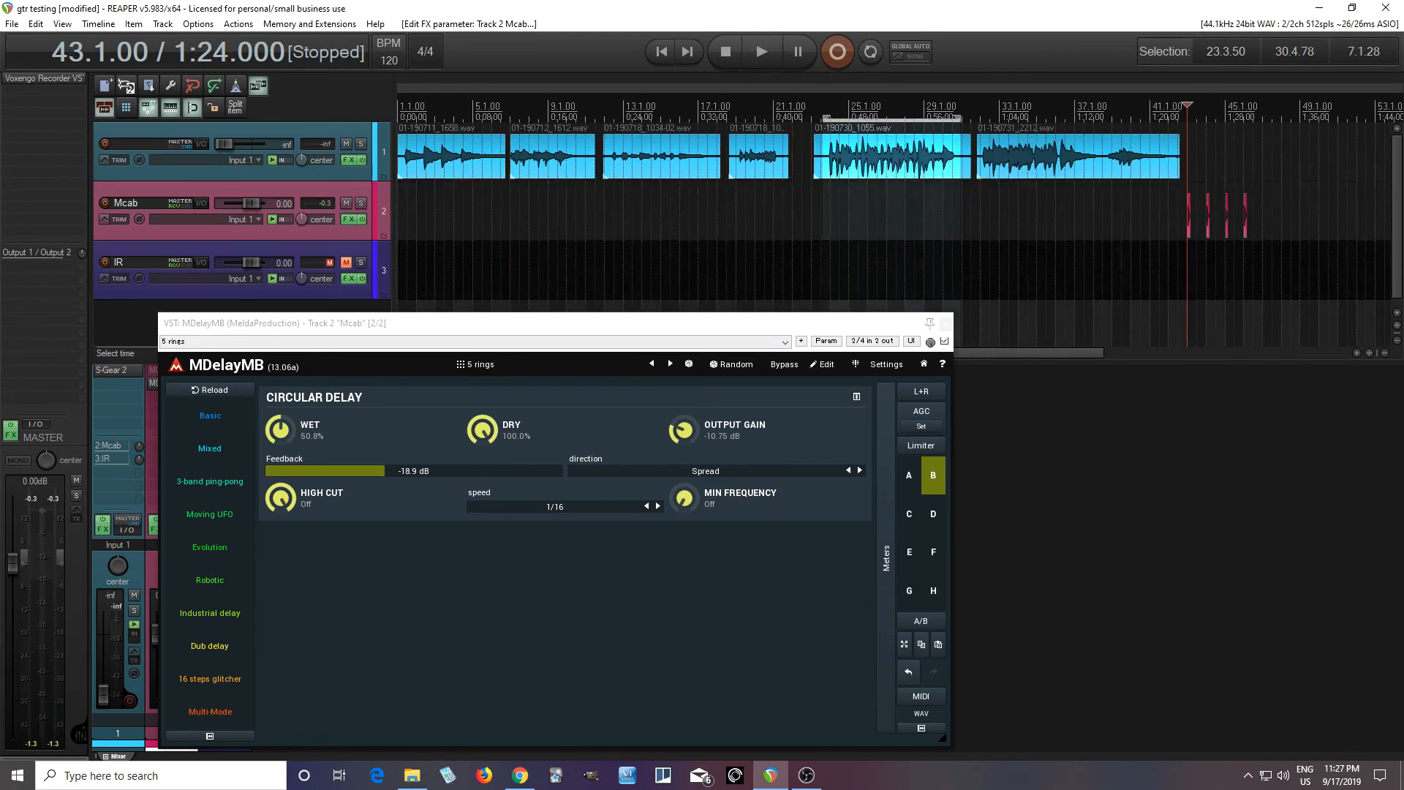
left_click(511, 208)
left_click_drag(346, 426, 320, 518)
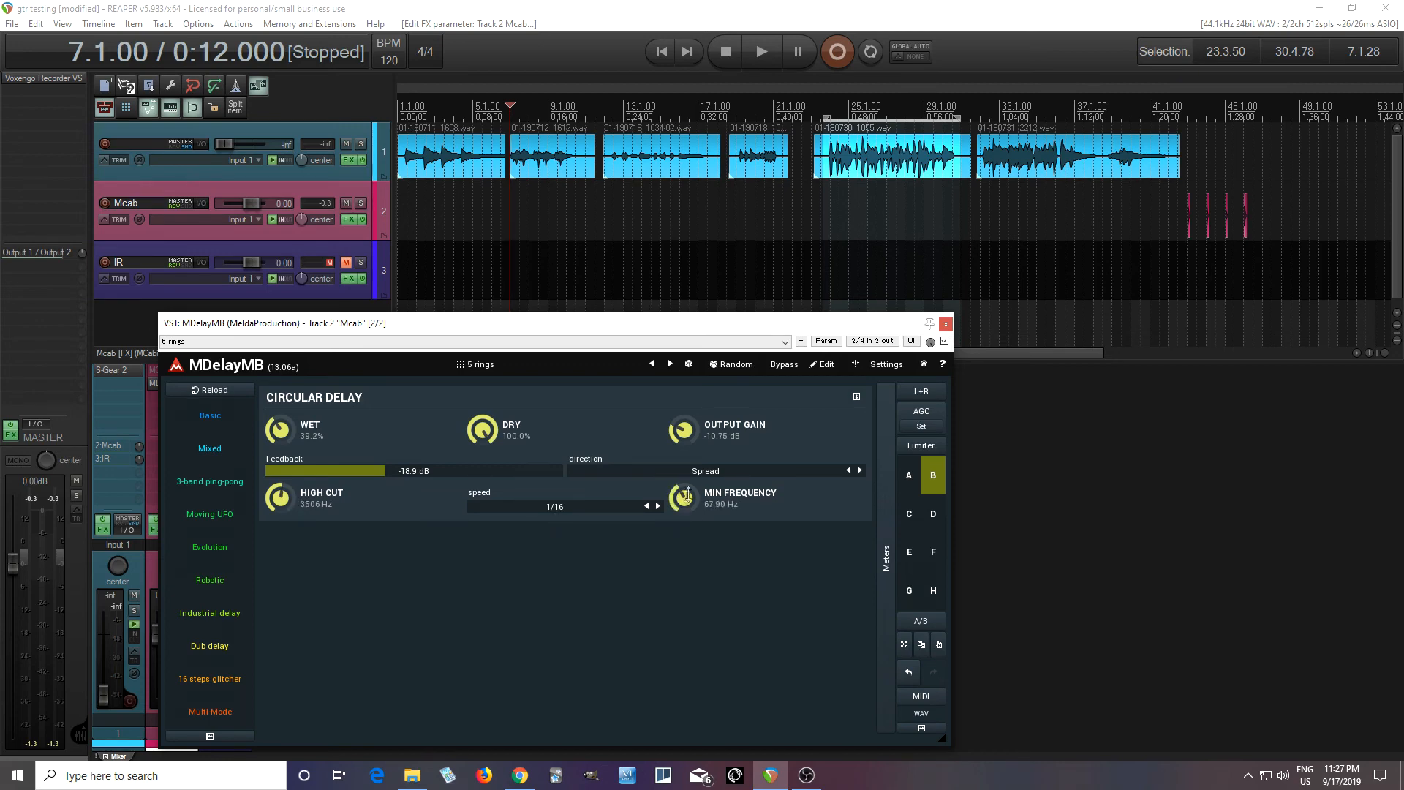
Step: Play back the guitar from bar 7 while raising wet to 48.8% and high cut to 3946 Hz
left_click(761, 51)
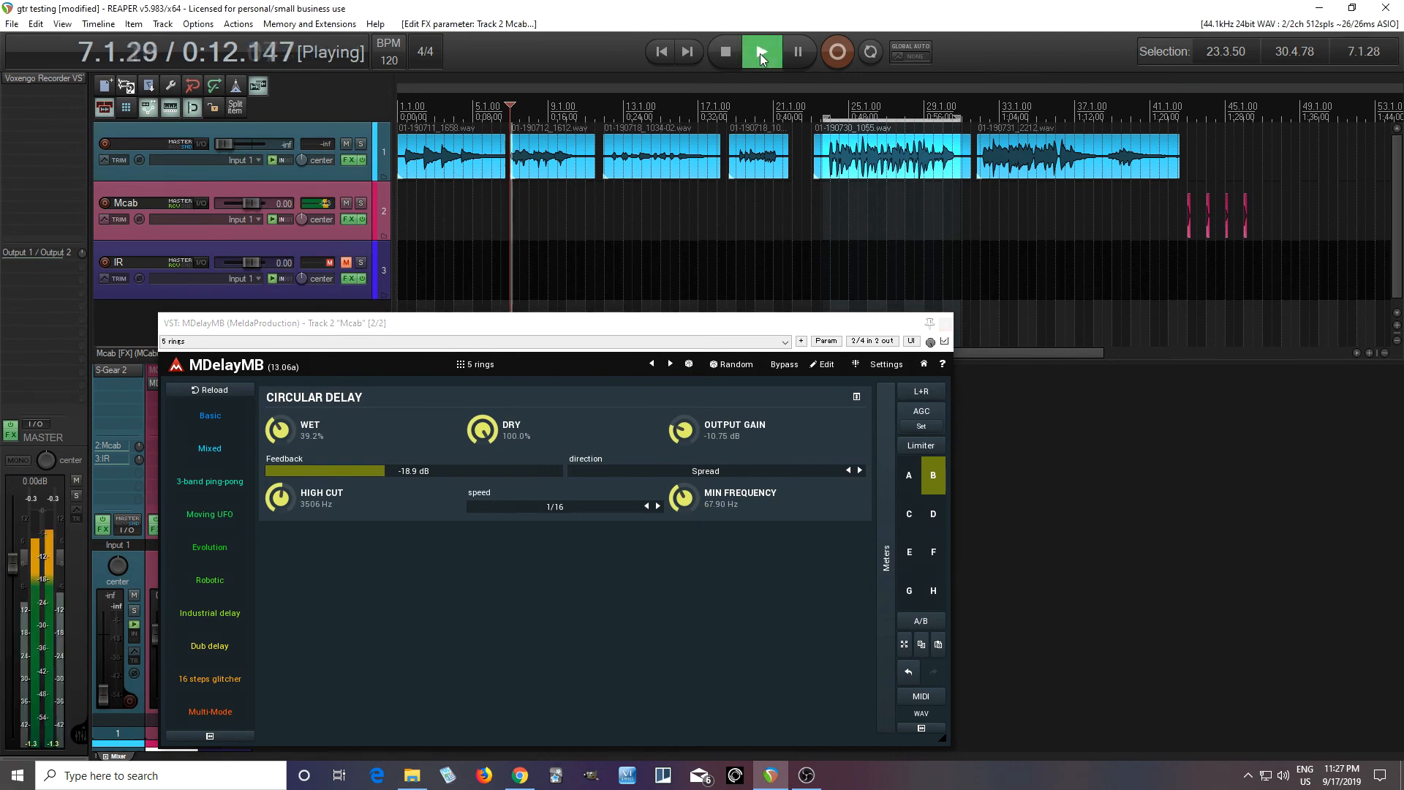
left_click(281, 432)
left_click_drag(280, 432, 280, 415)
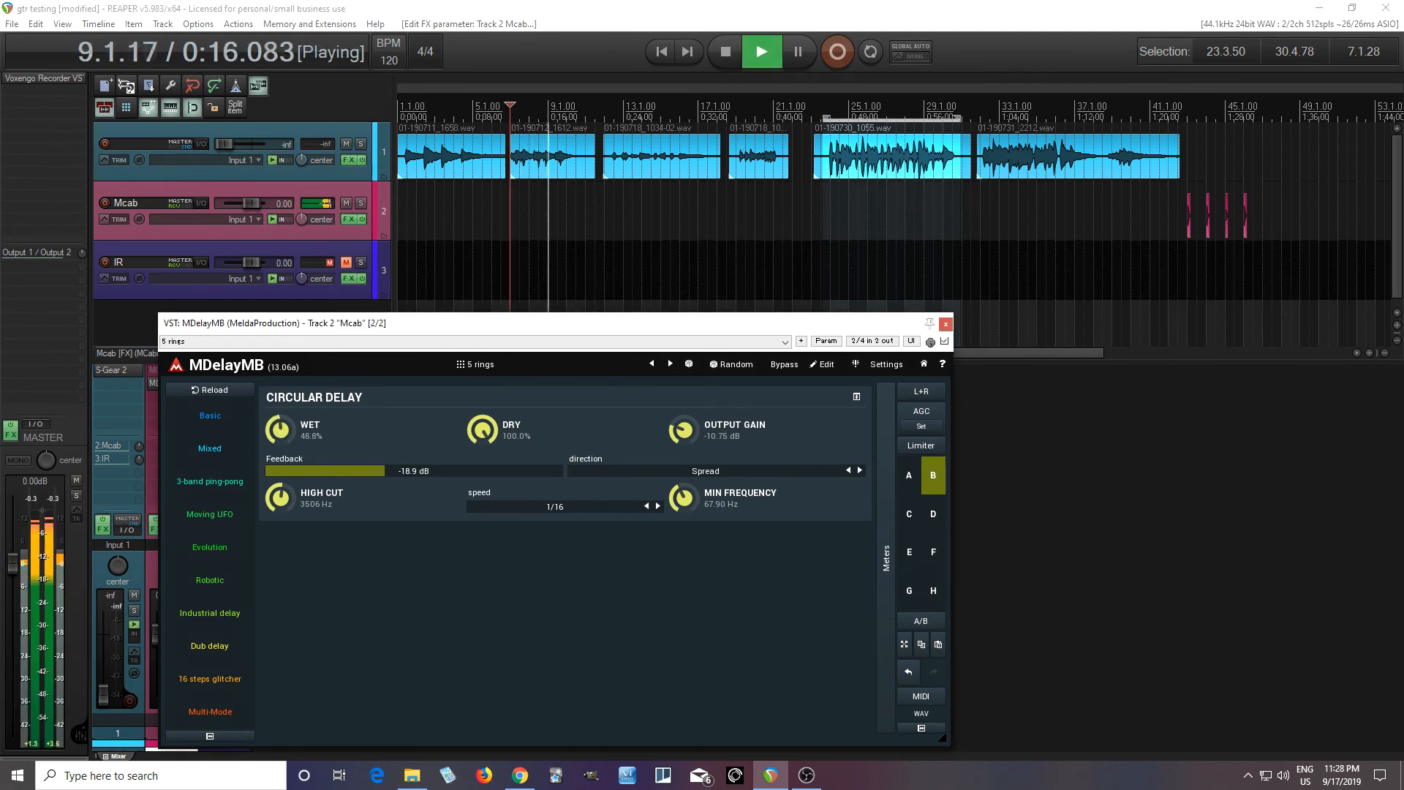
left_click_drag(280, 508, 281, 503)
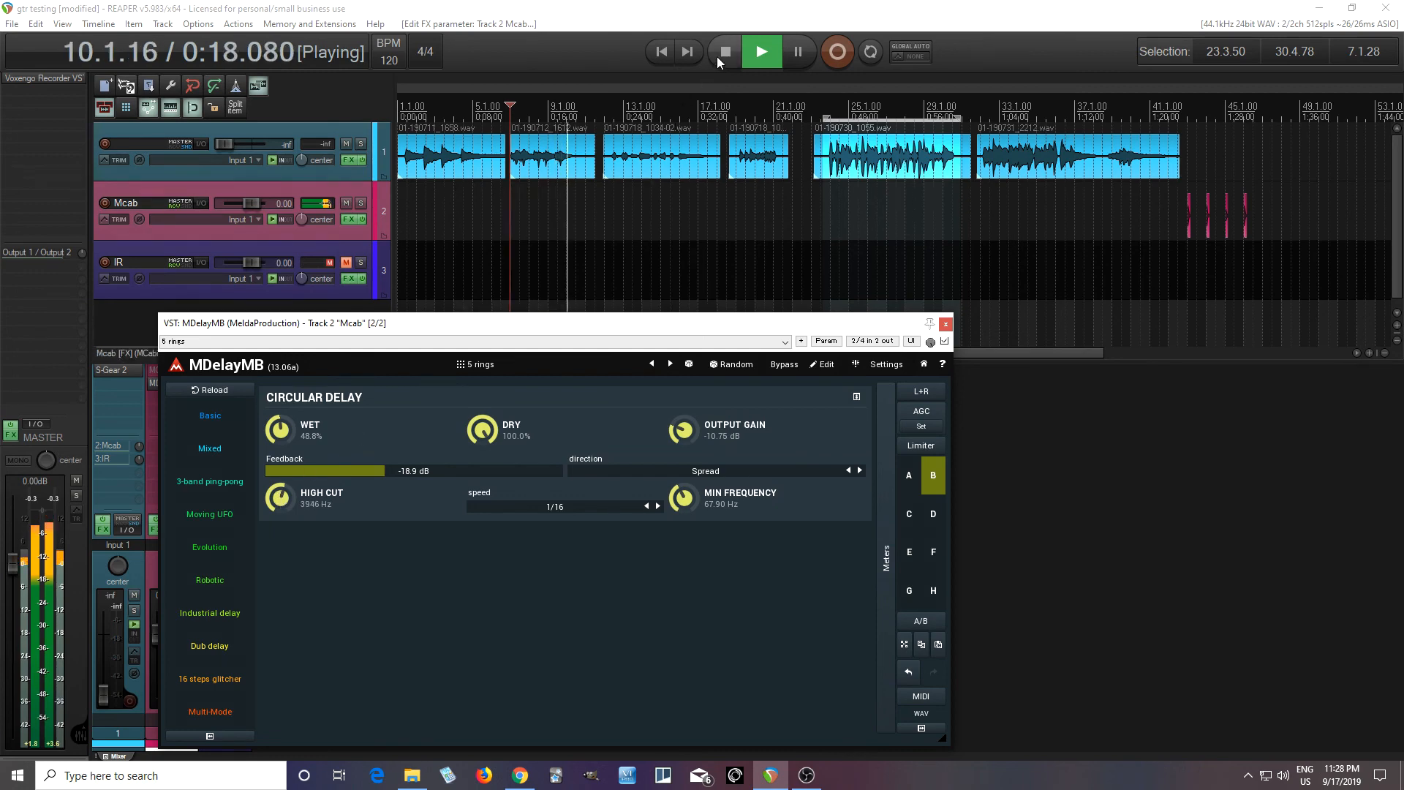
left_click(724, 52)
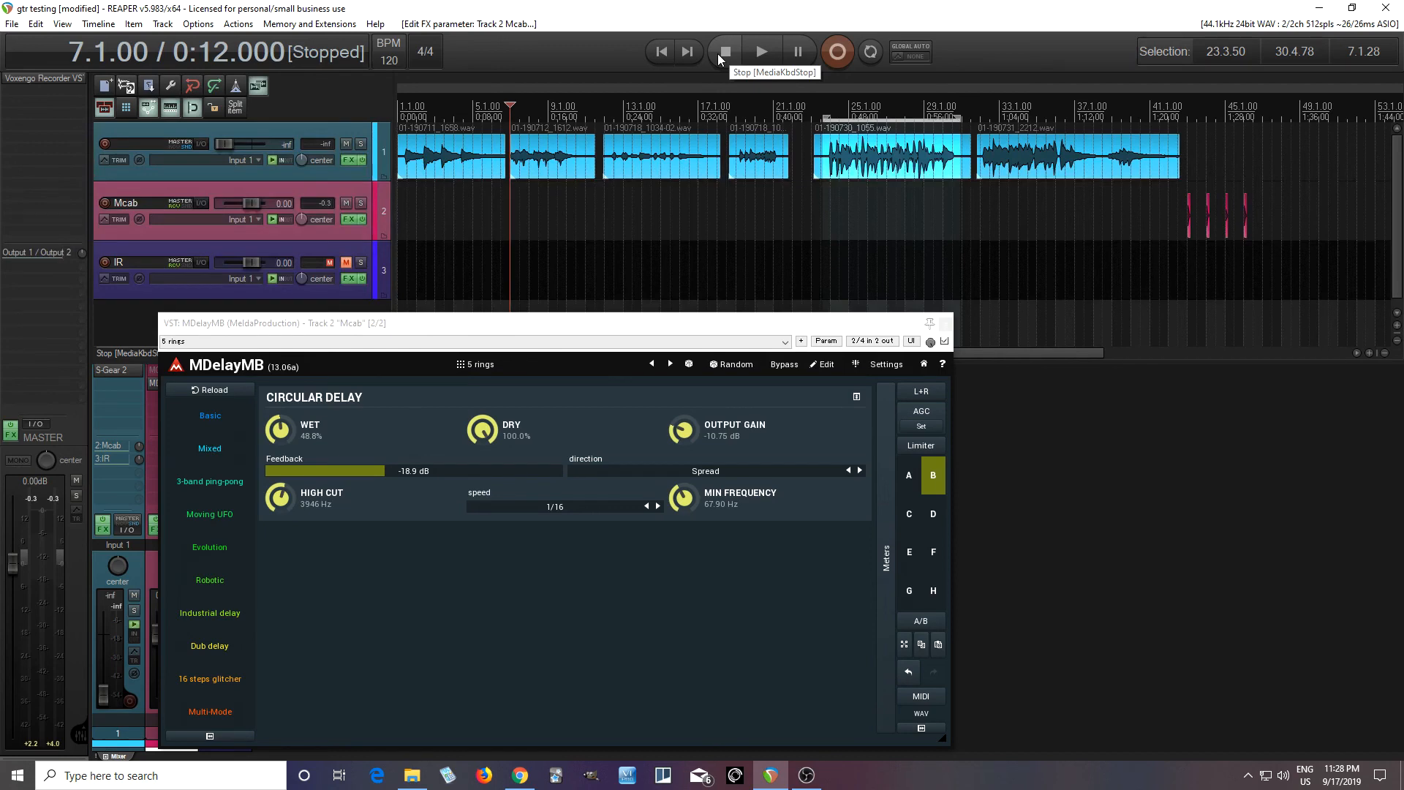
Step: Move the MDelayMB window to uncover the Mcab and IR mixer strips
left_click(602, 340)
left_click_drag(621, 330, 698, 288)
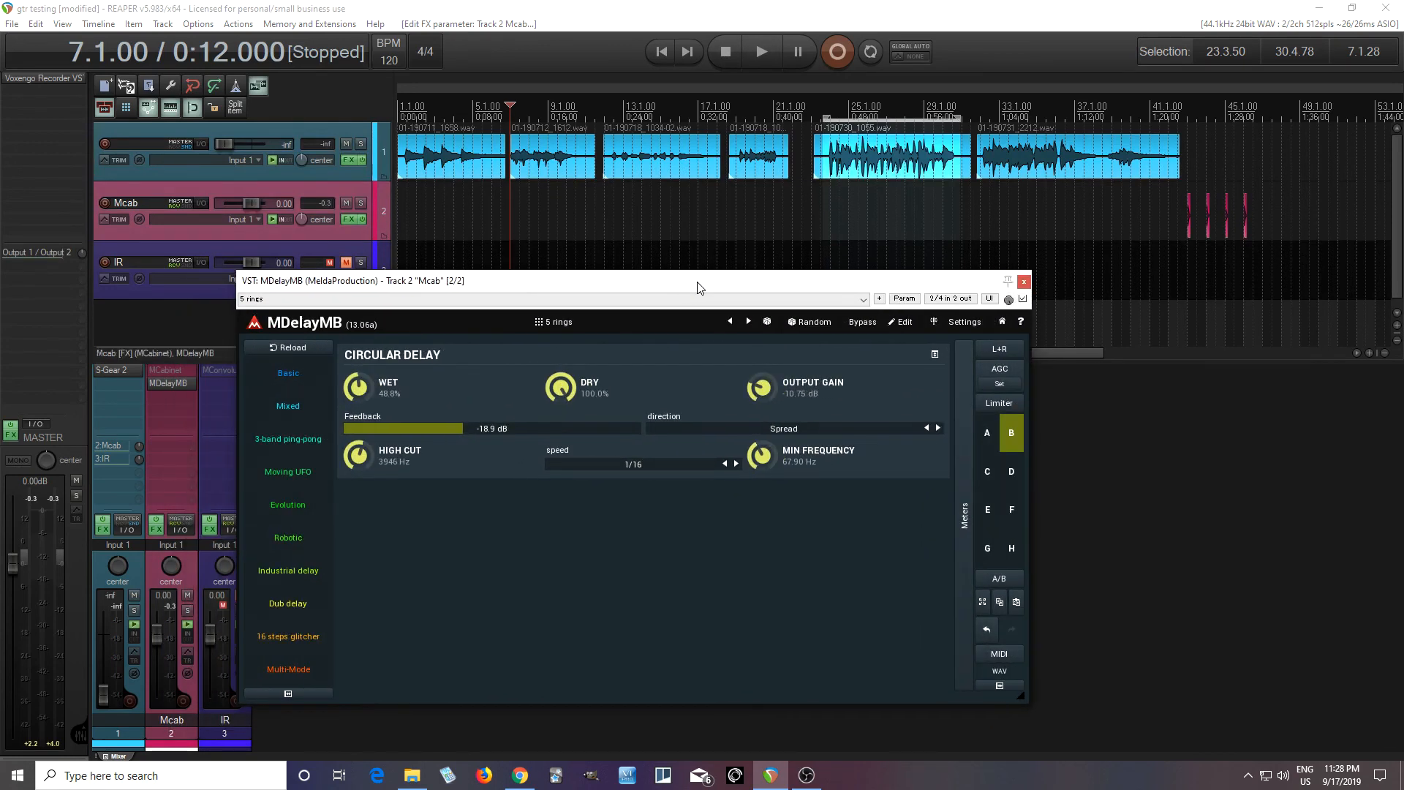